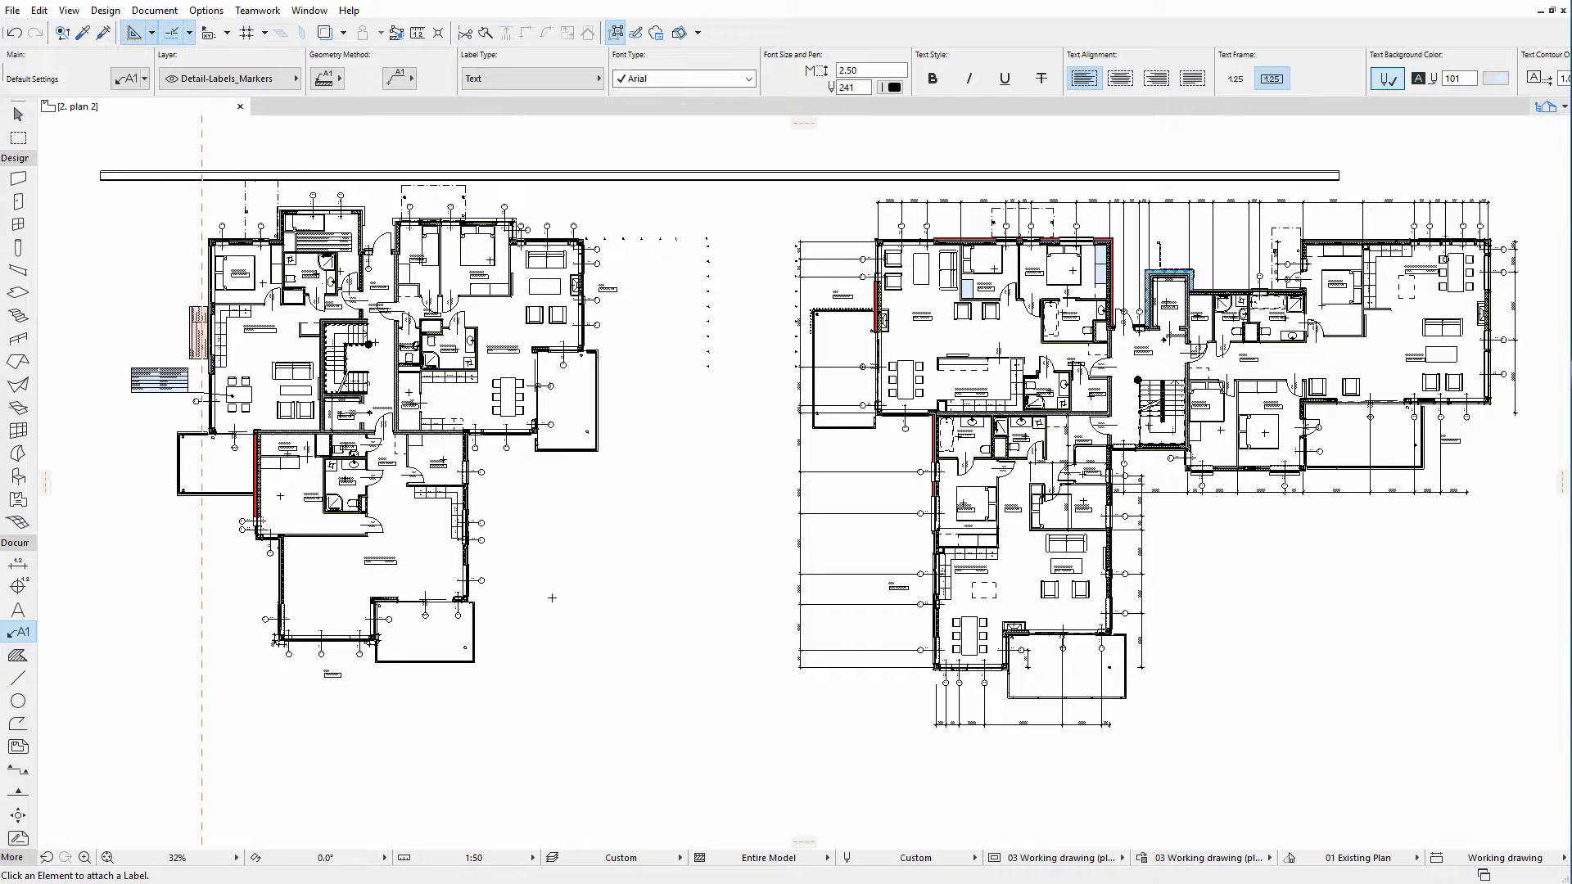
- In Classification Manager, select Basic Product Info and review the available property definitions
scroll(800, 613, "up", 5)
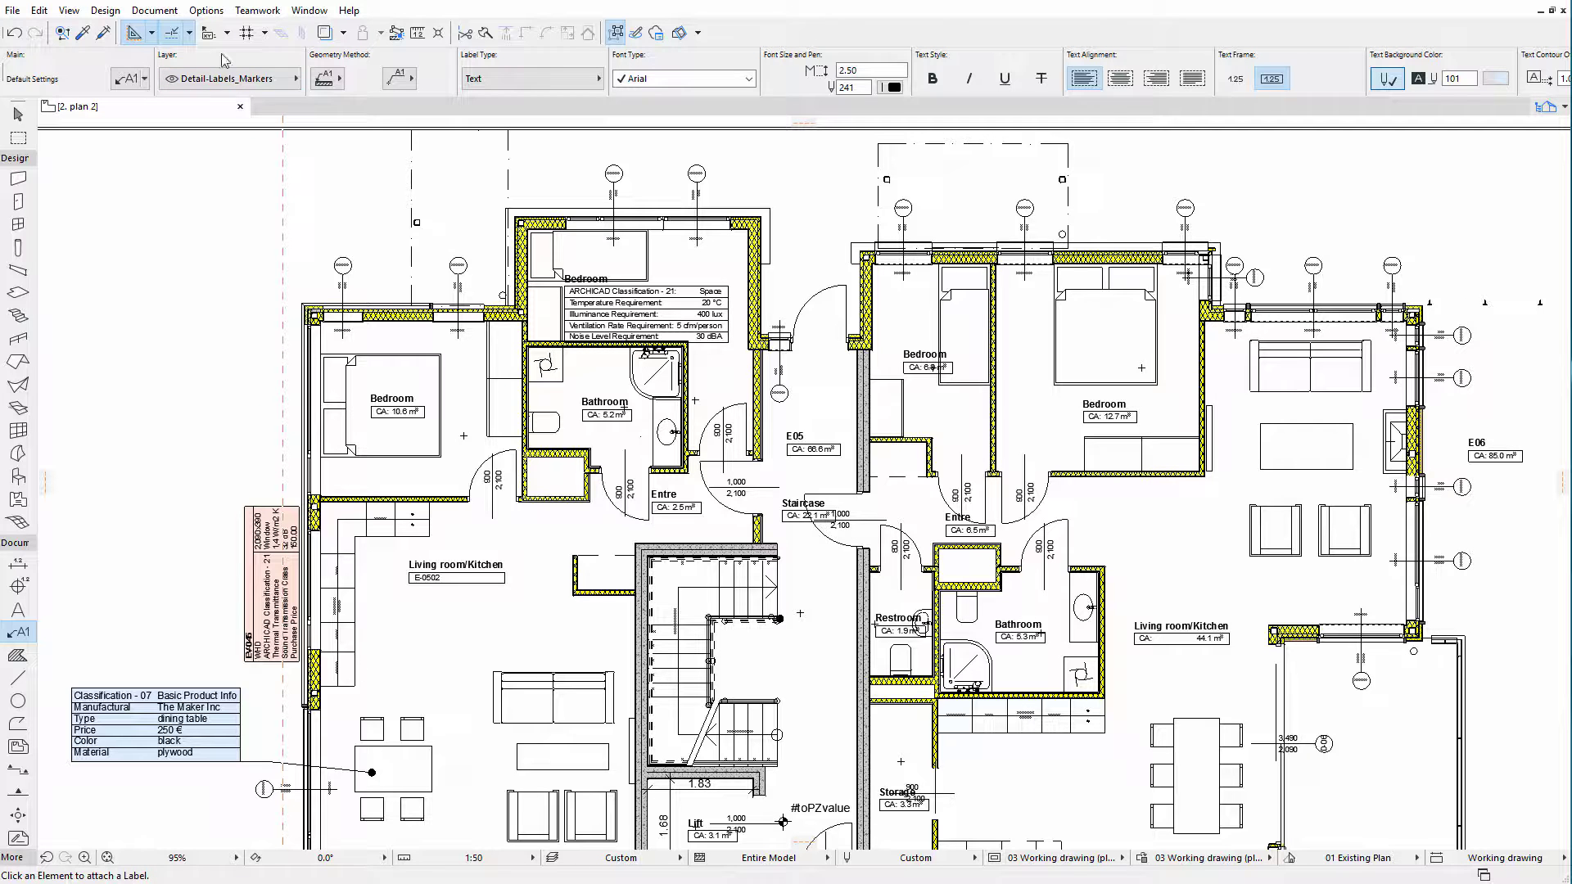
left_click(209, 12)
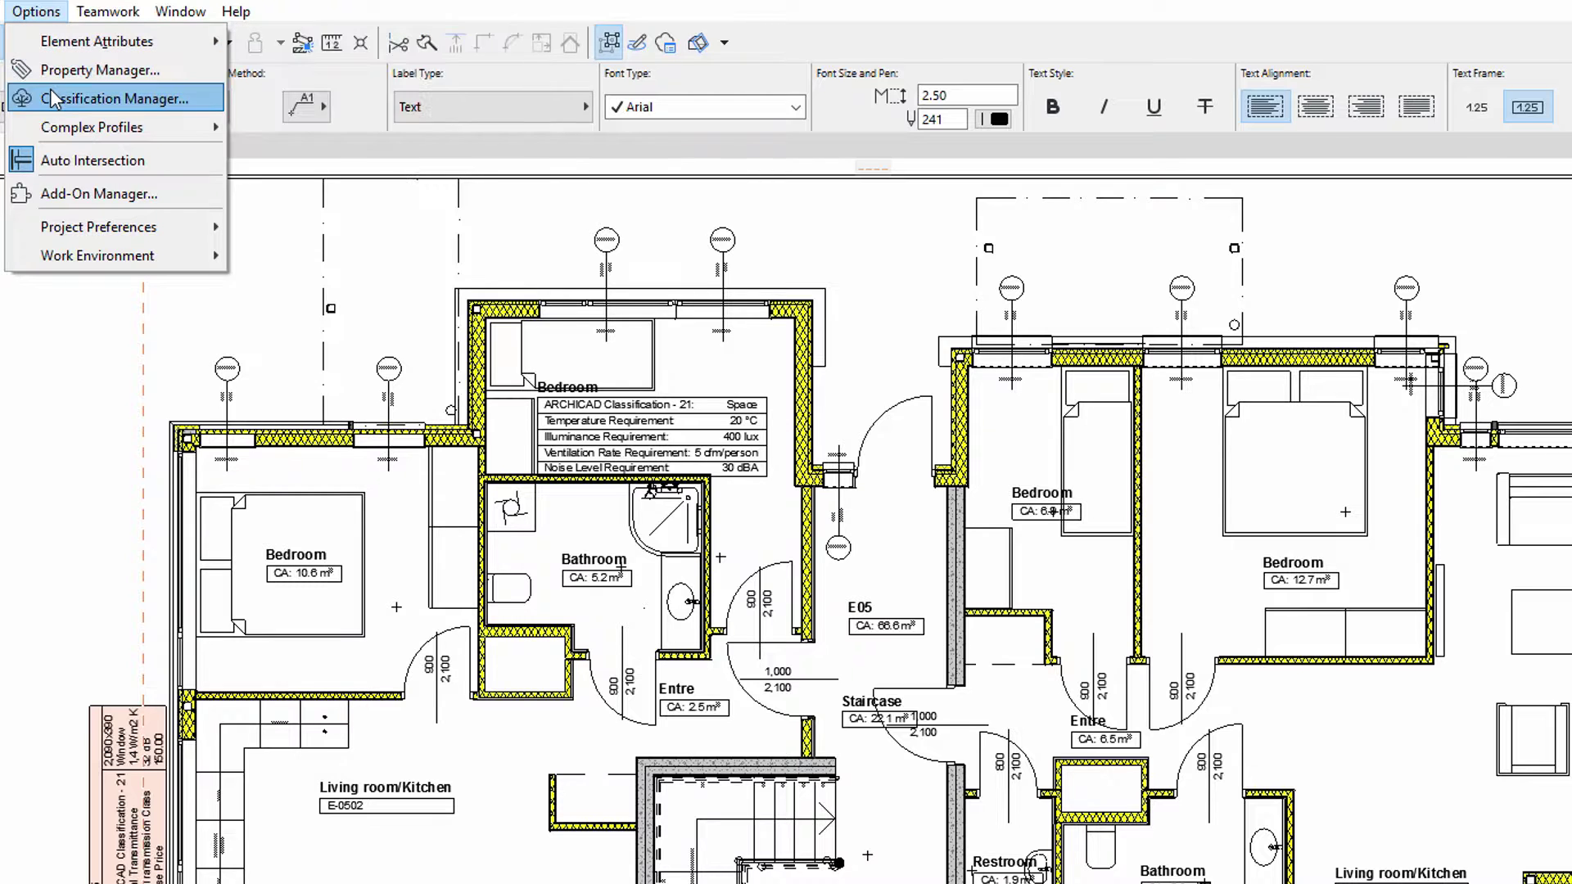
left_click(50, 99)
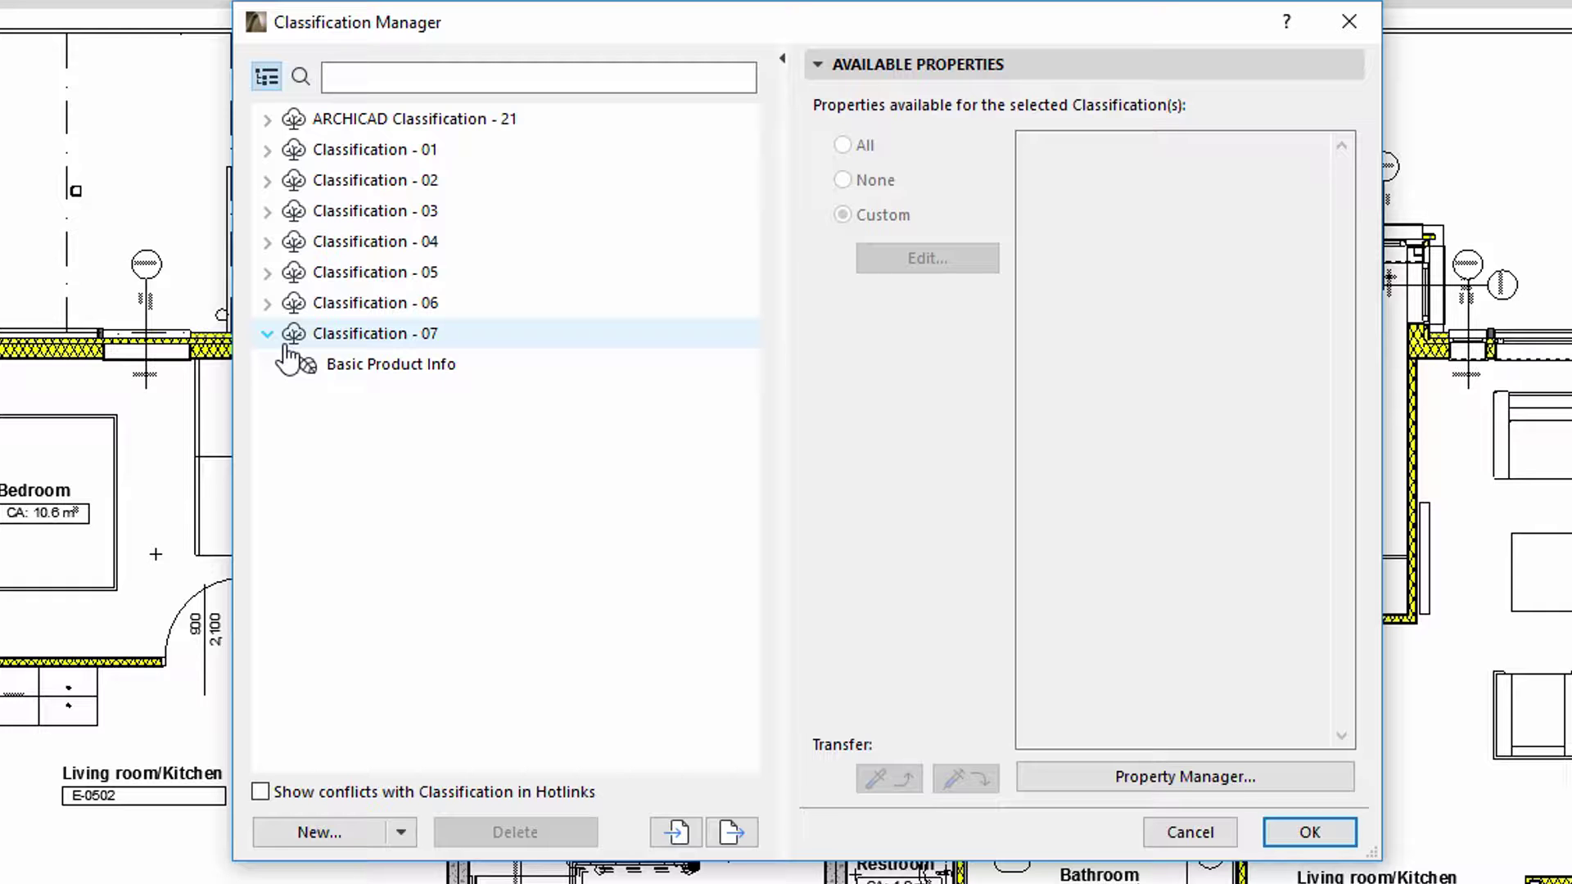
left_click(363, 366)
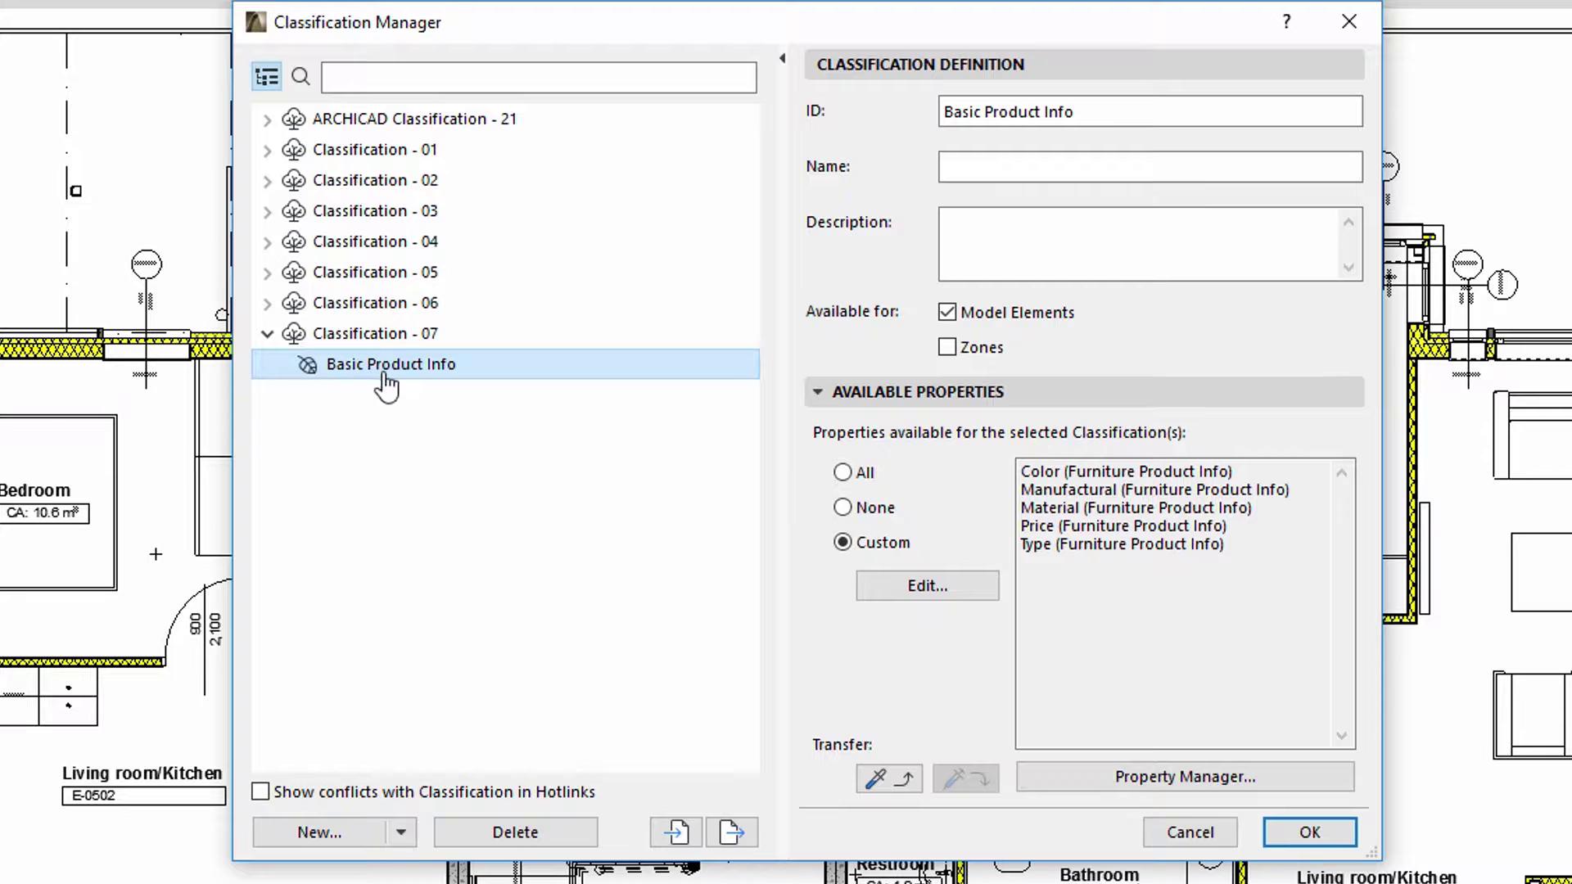
left_click(1138, 776)
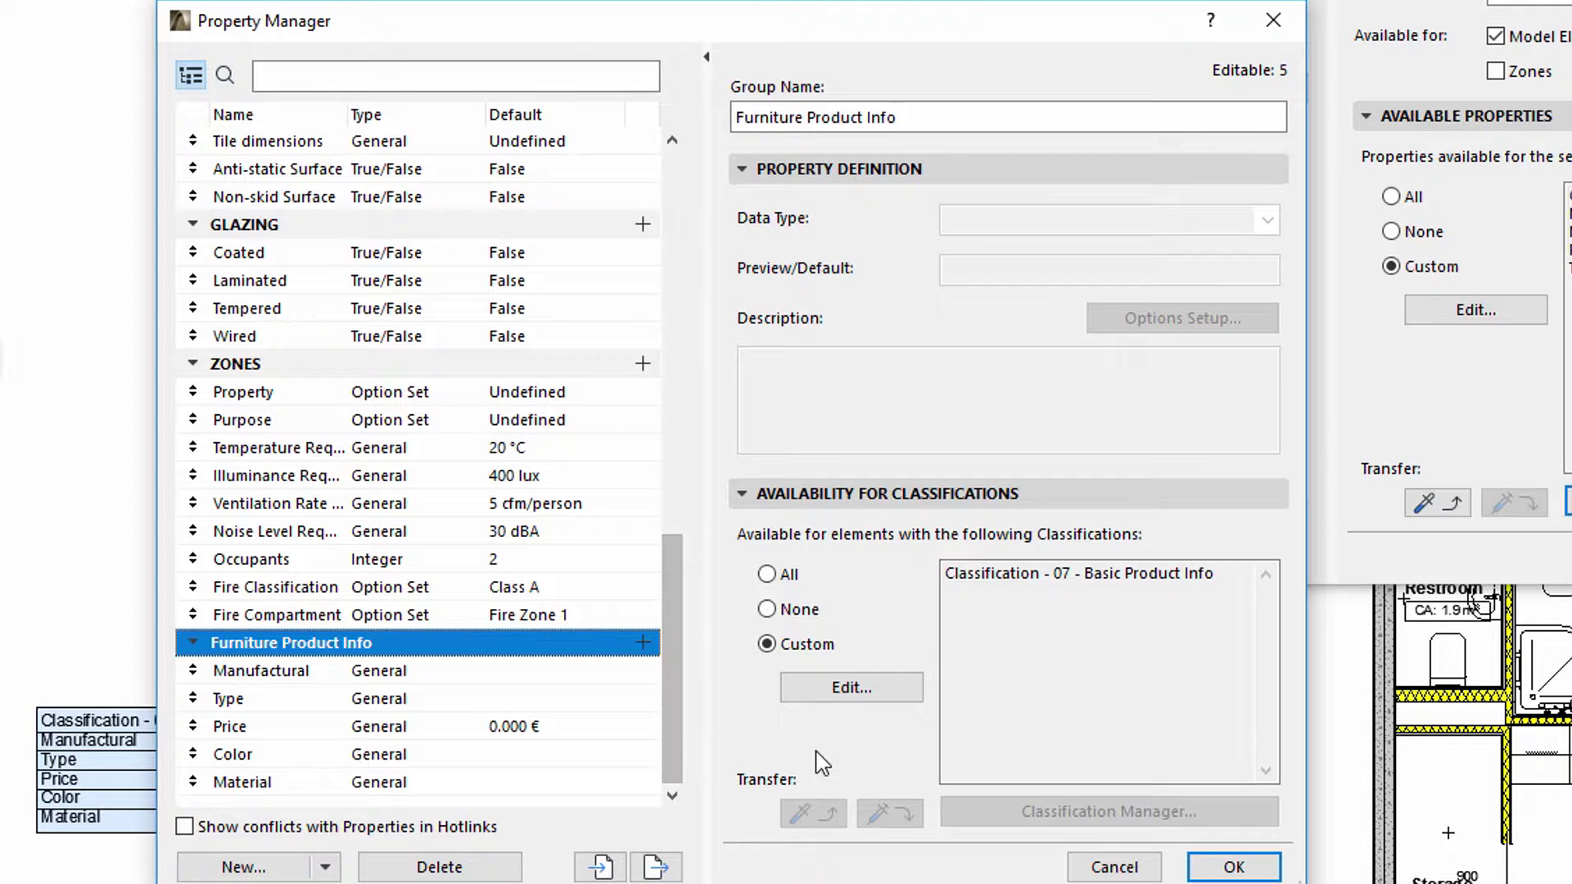
left_click(1234, 867)
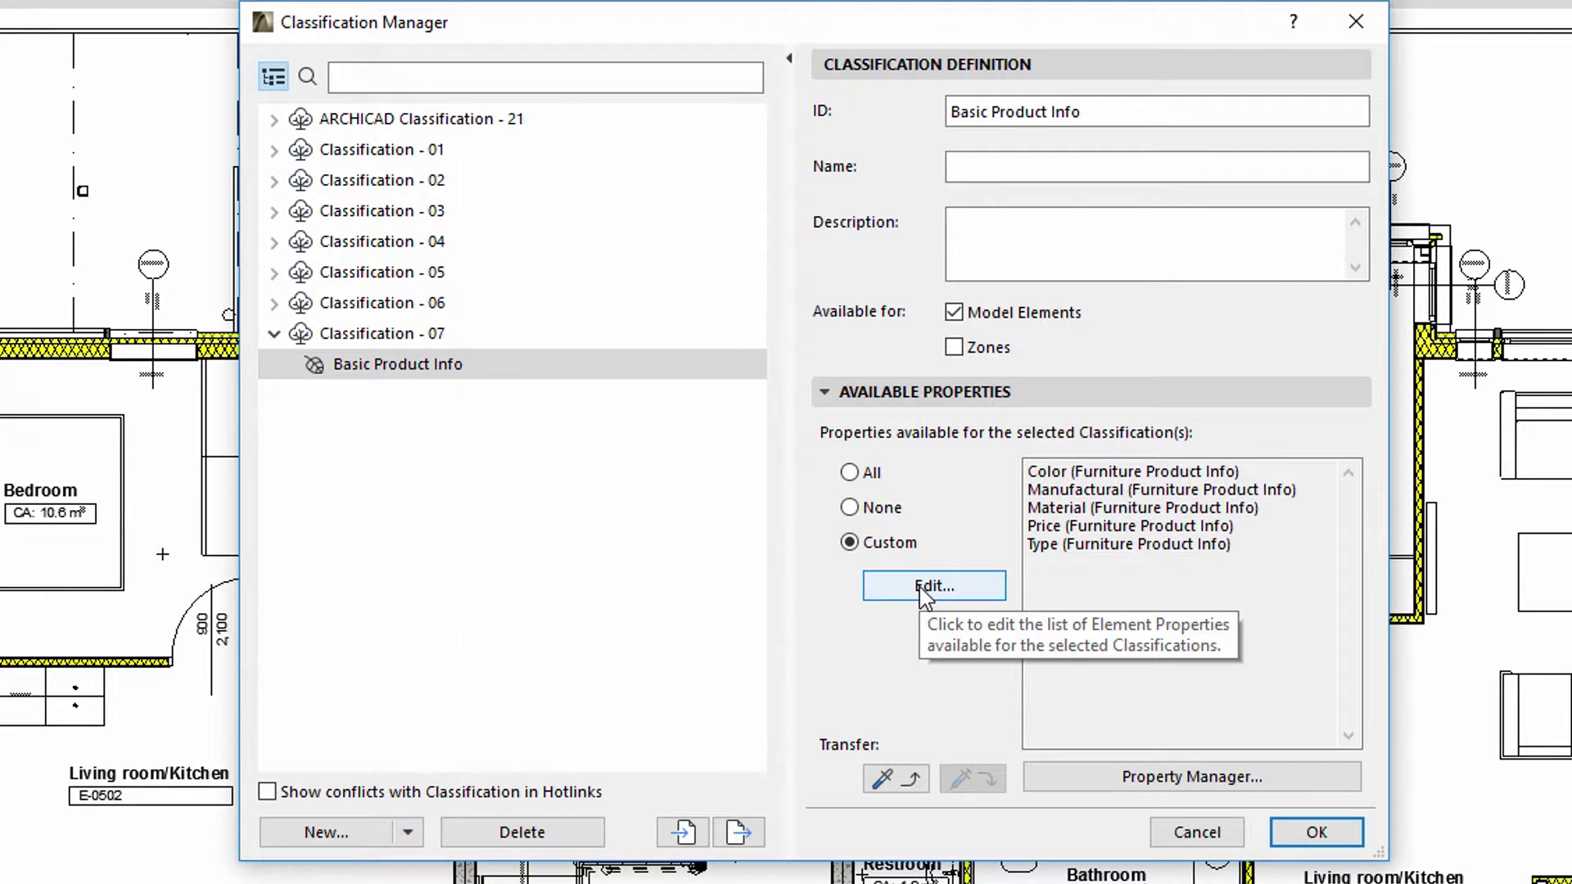
- Make the five Furniture Product Info properties available to Basic Product Info
left_click(920, 588)
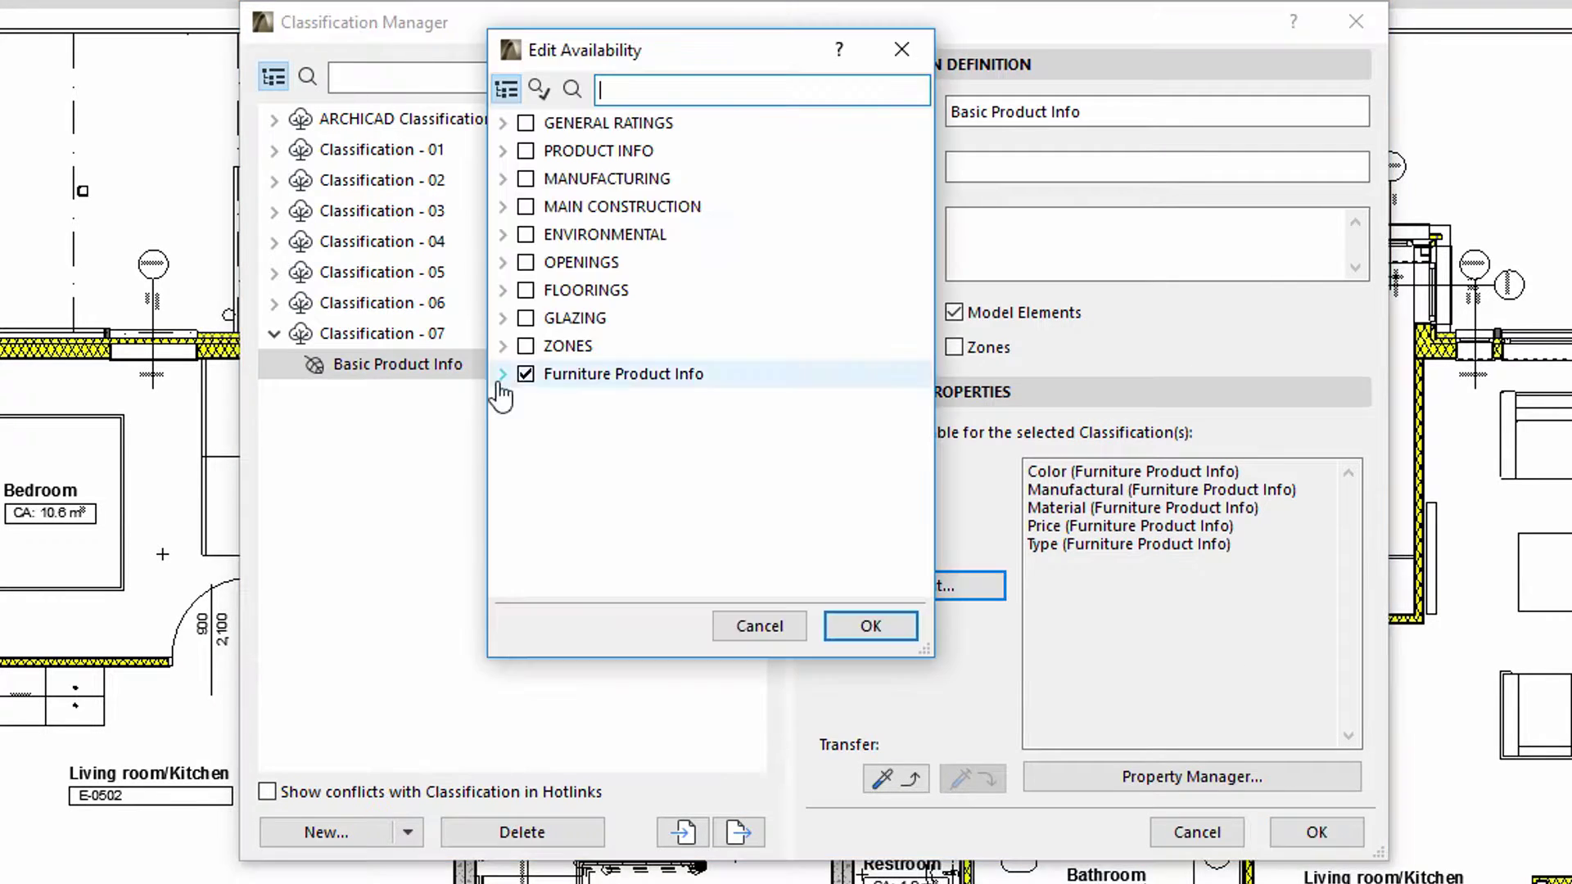
left_click(501, 374)
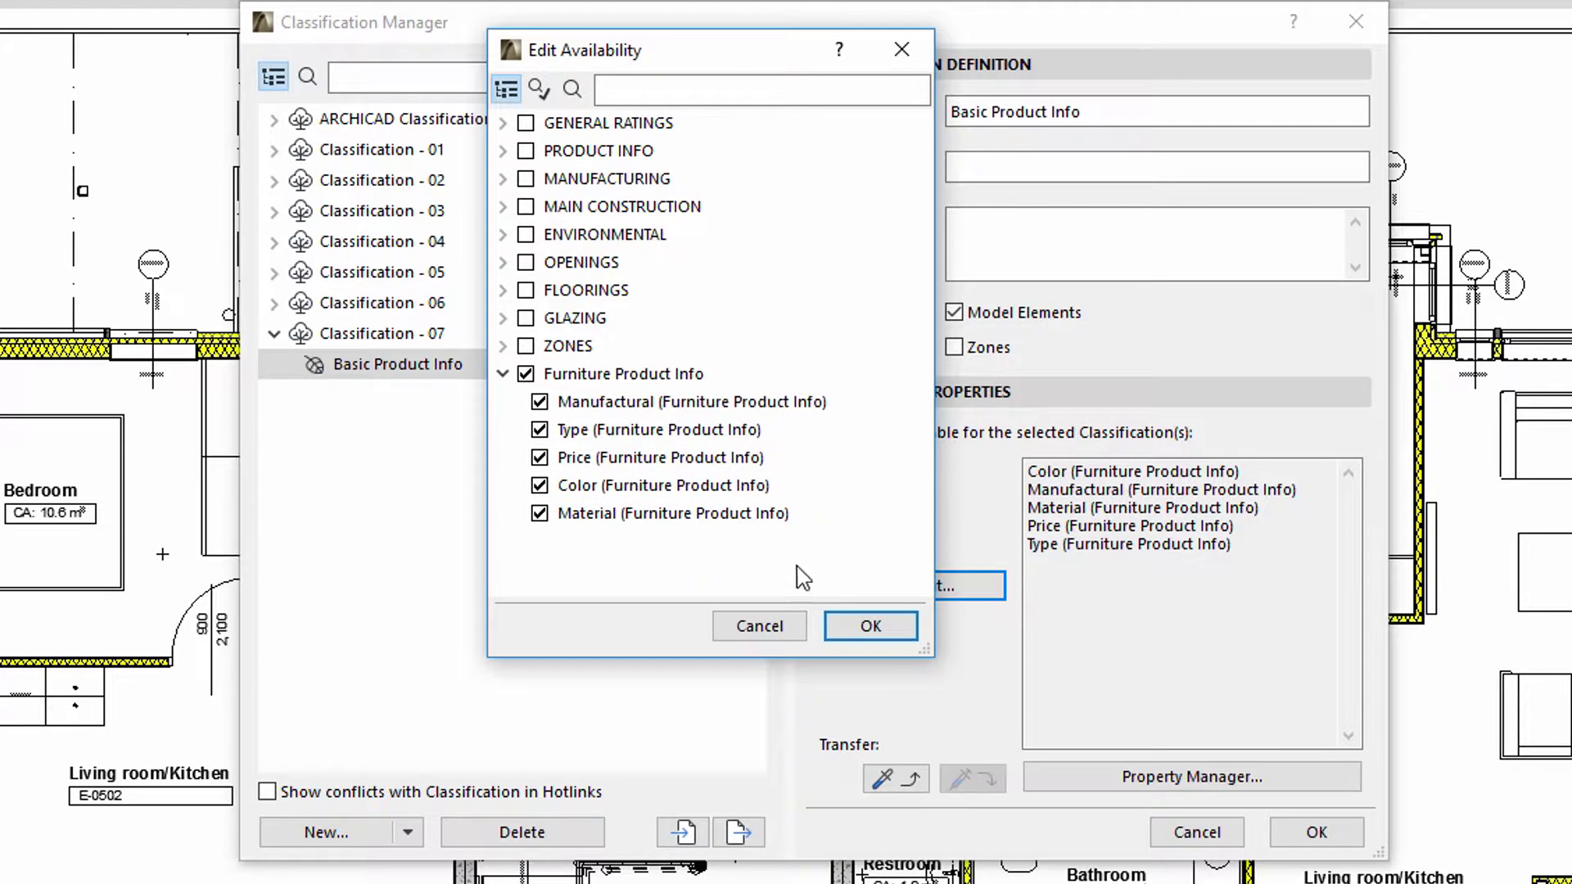
left_click(858, 629)
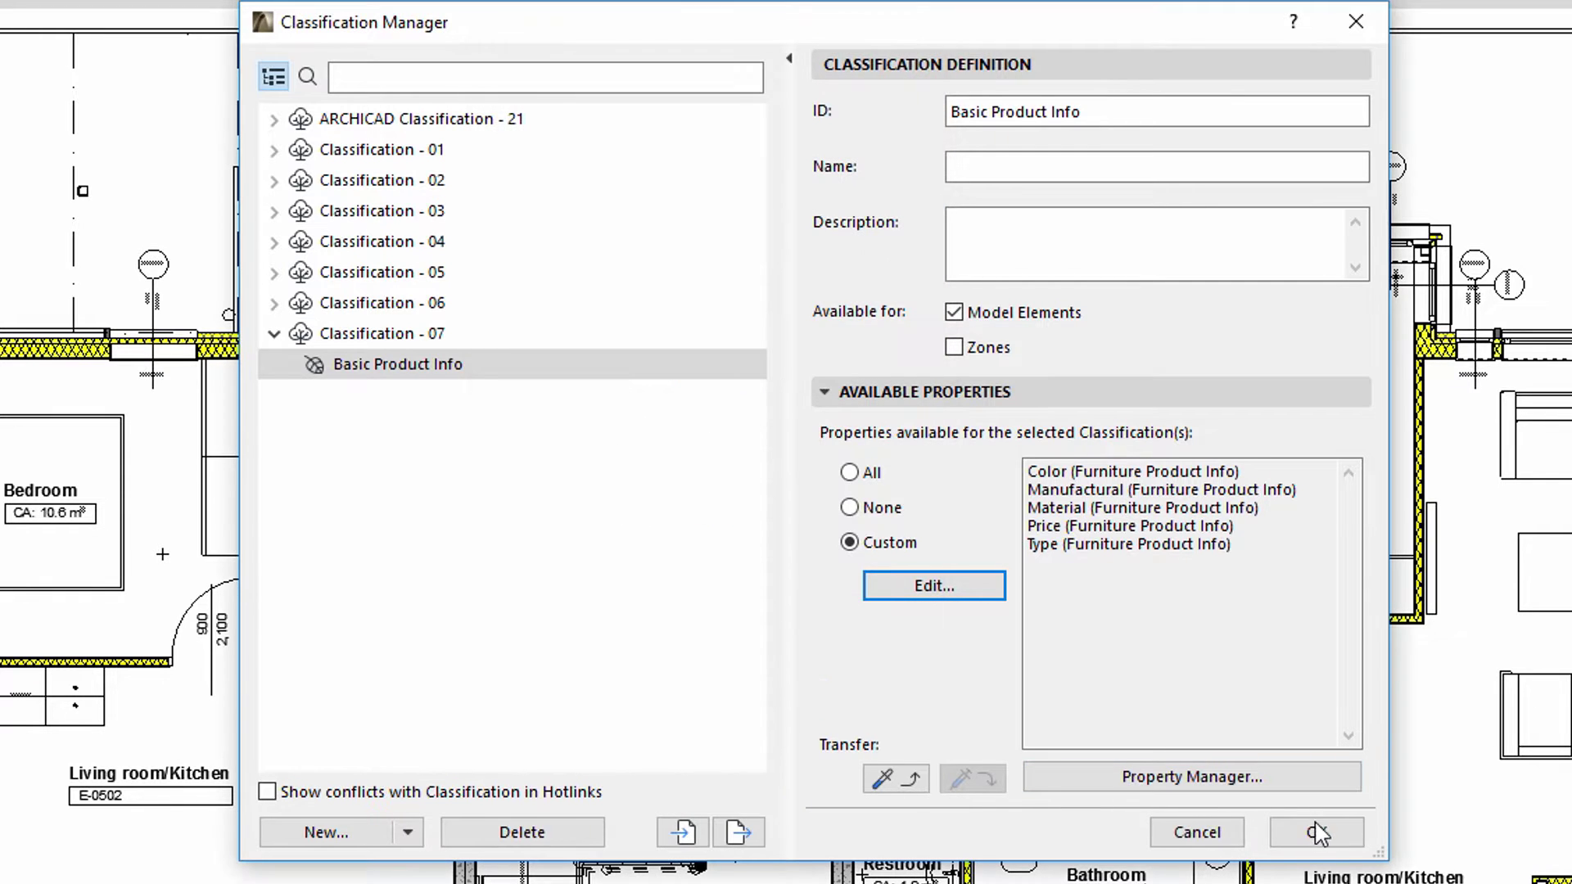
- Confirm the classification changes and choose Classification and Properties Label 21 as the default label
left_click(1318, 832)
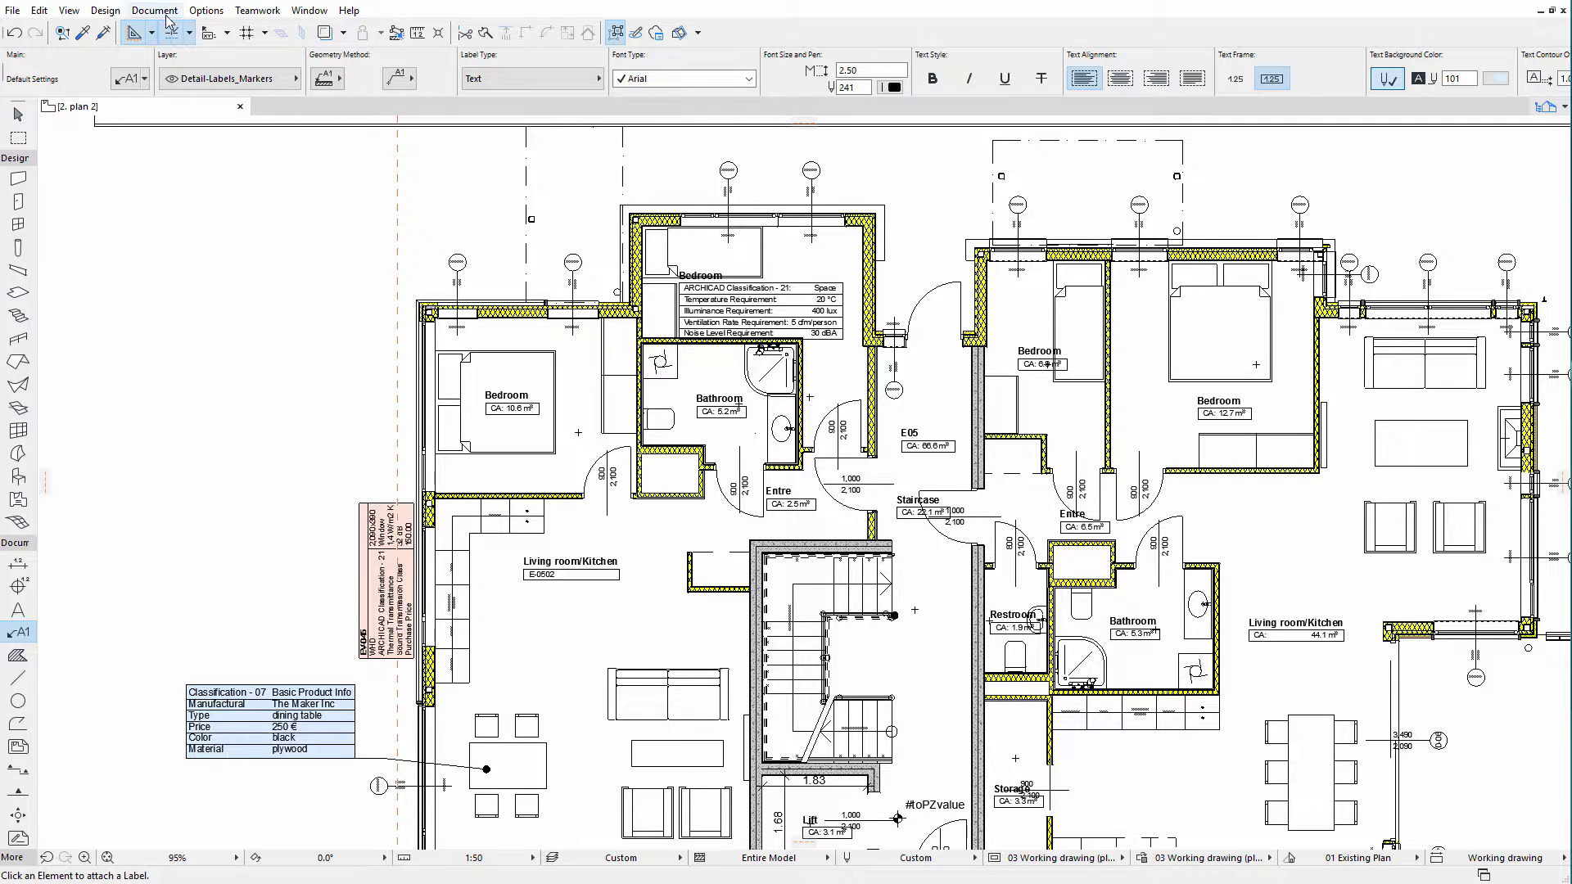
left_click(167, 13)
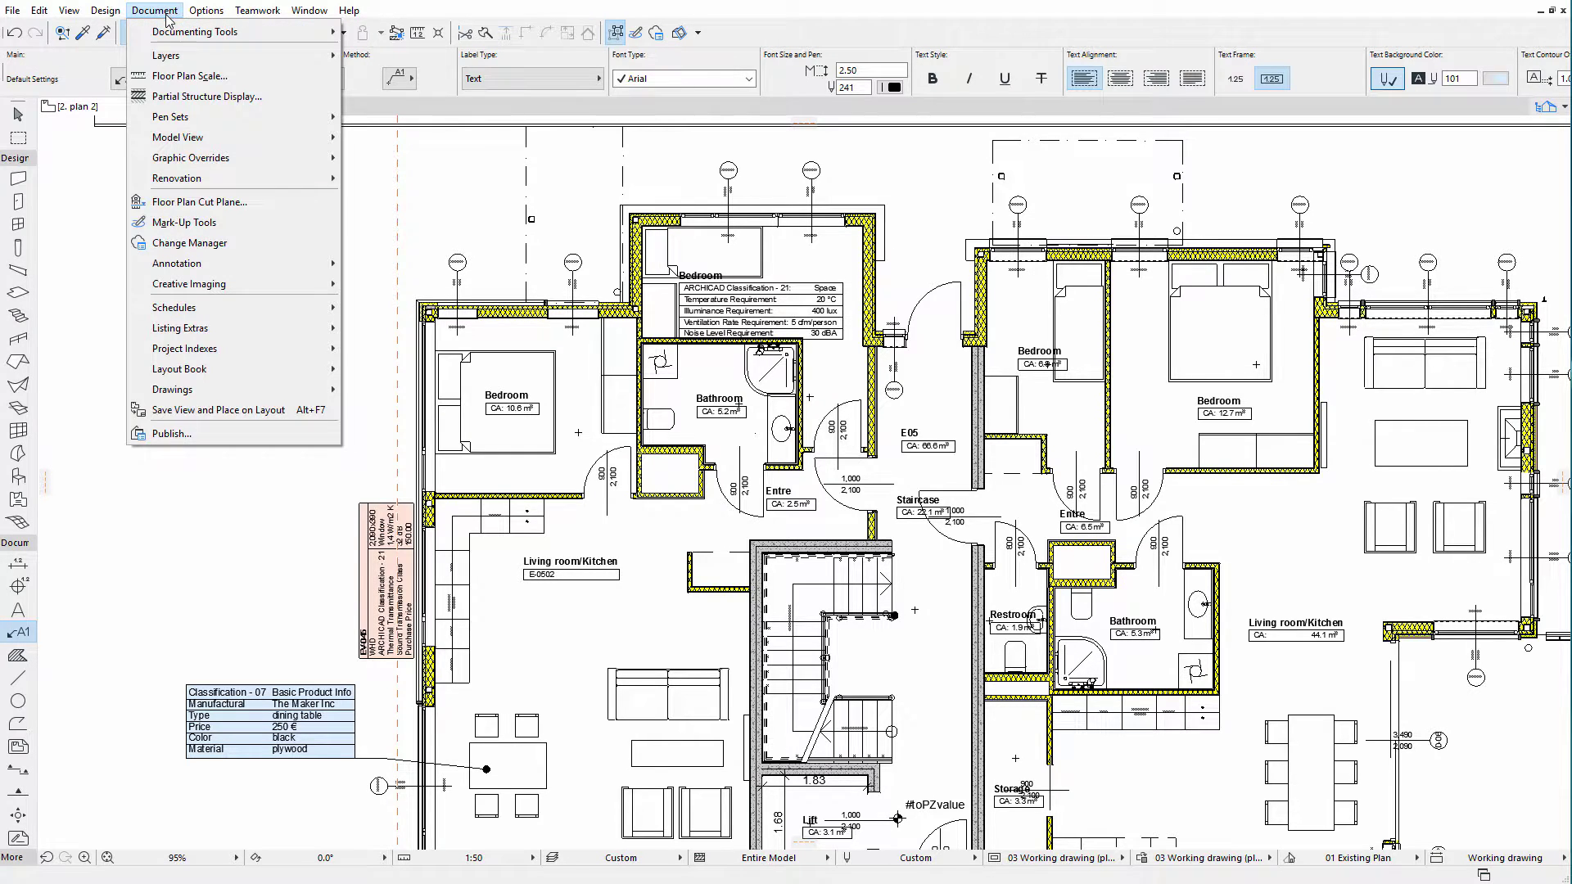
mouse_move(336, 33)
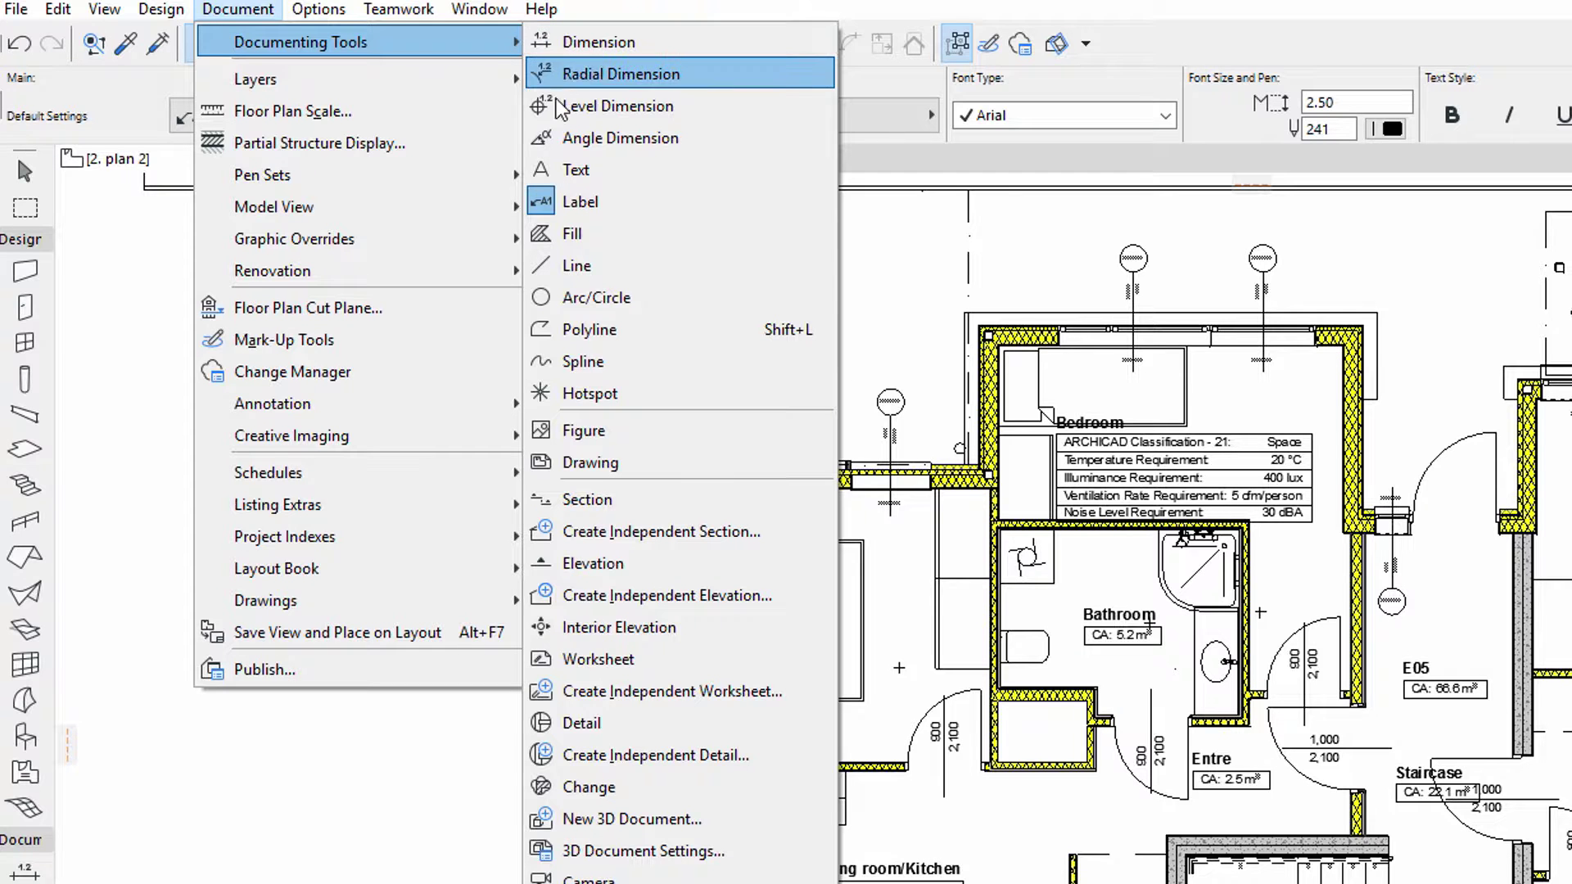
left_click(565, 203)
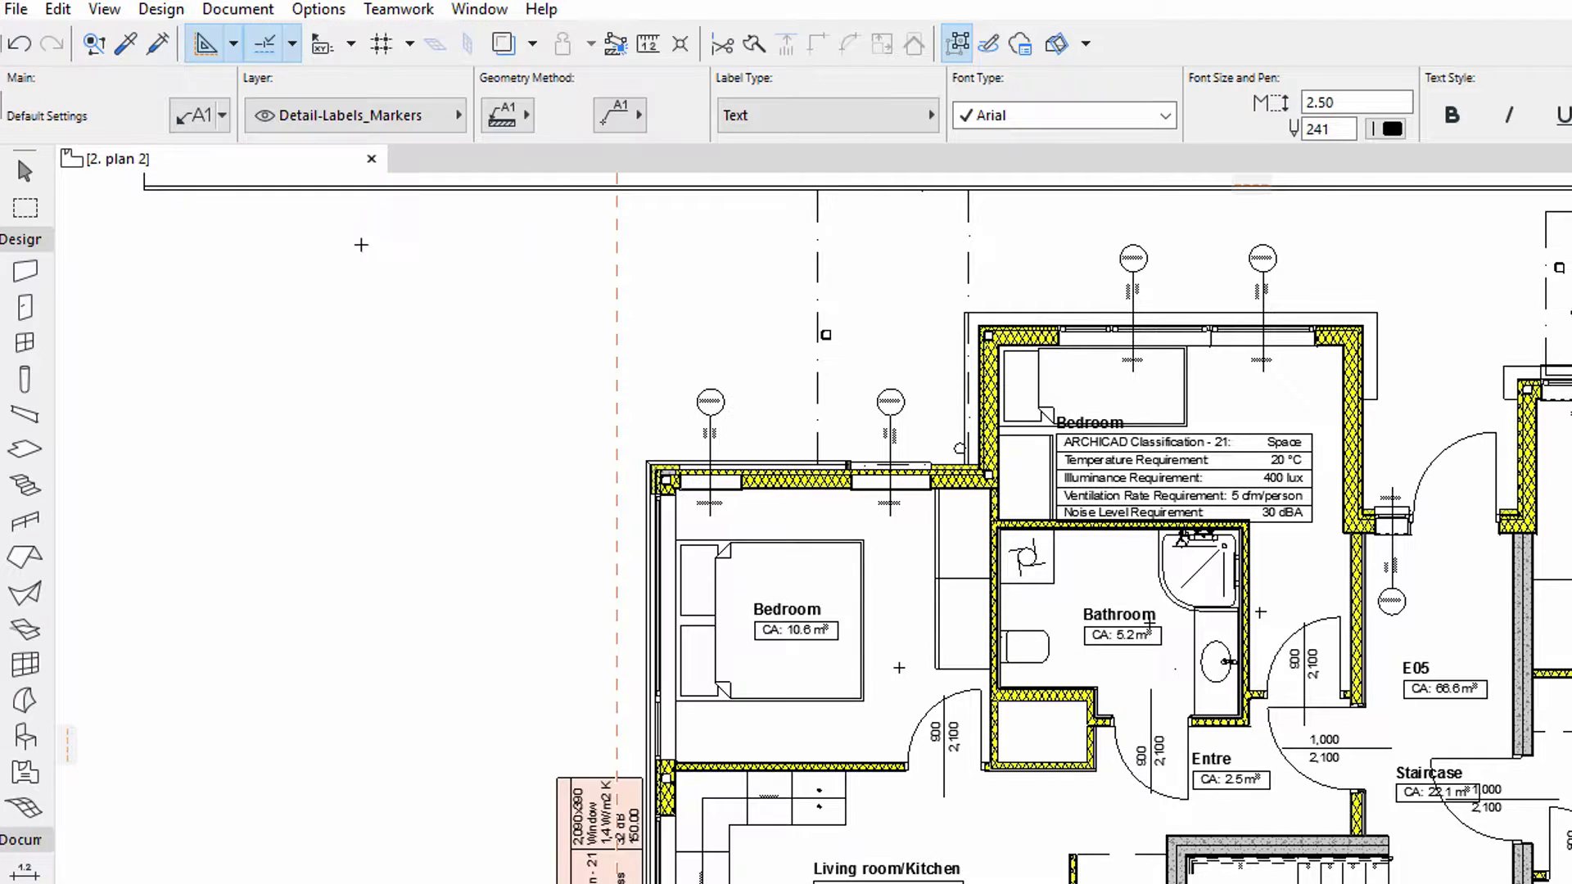
left_click(205, 133)
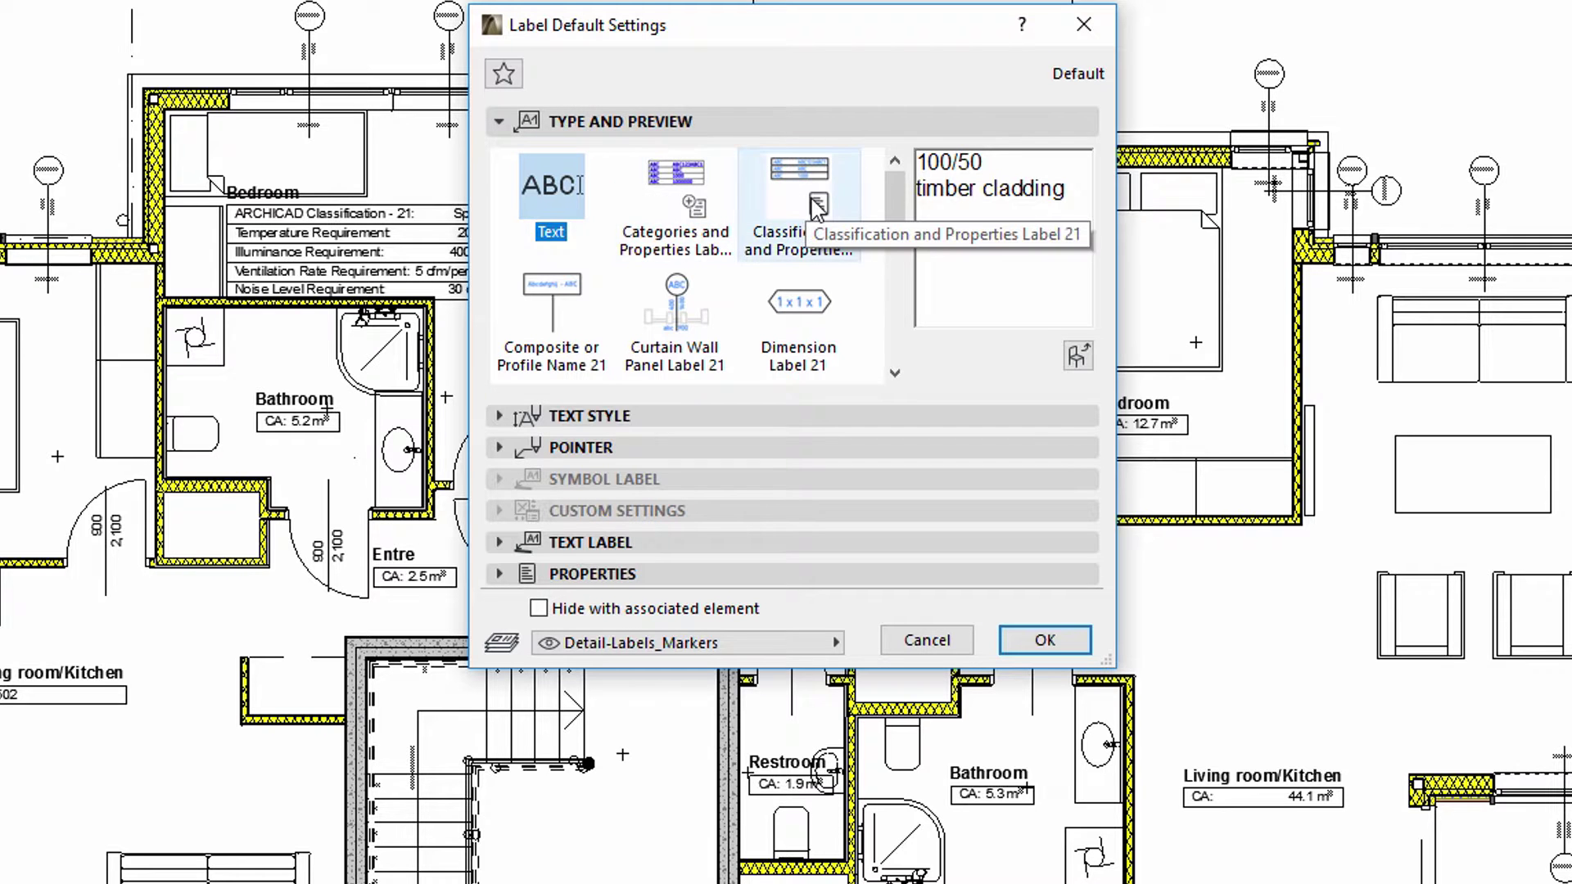
left_click(817, 207)
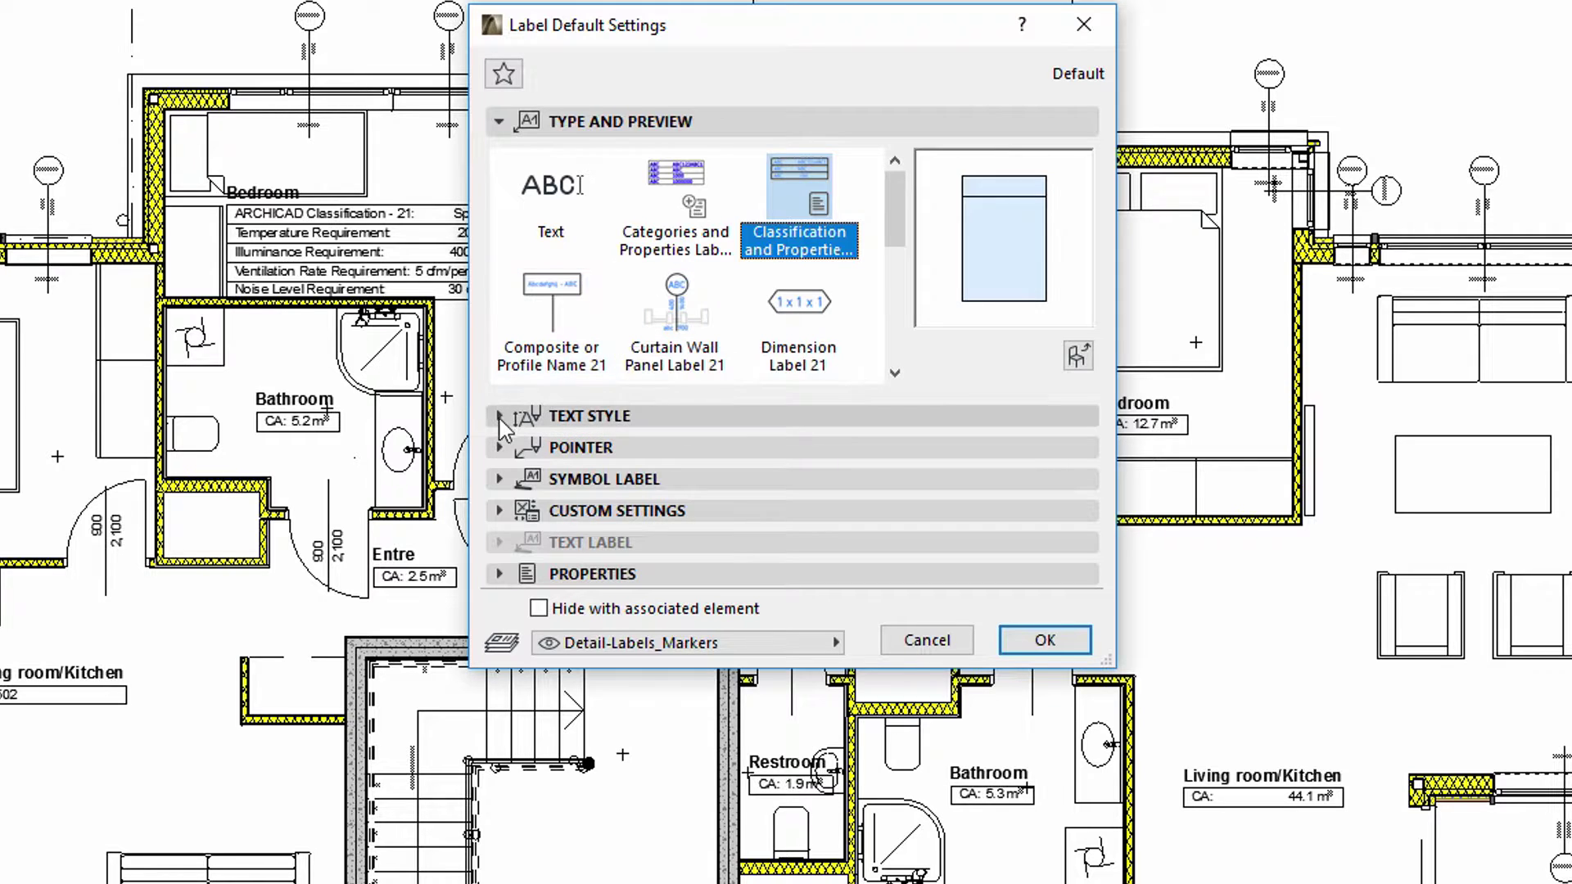
- Review the label's Text Style and Pointer settings
left_click(499, 417)
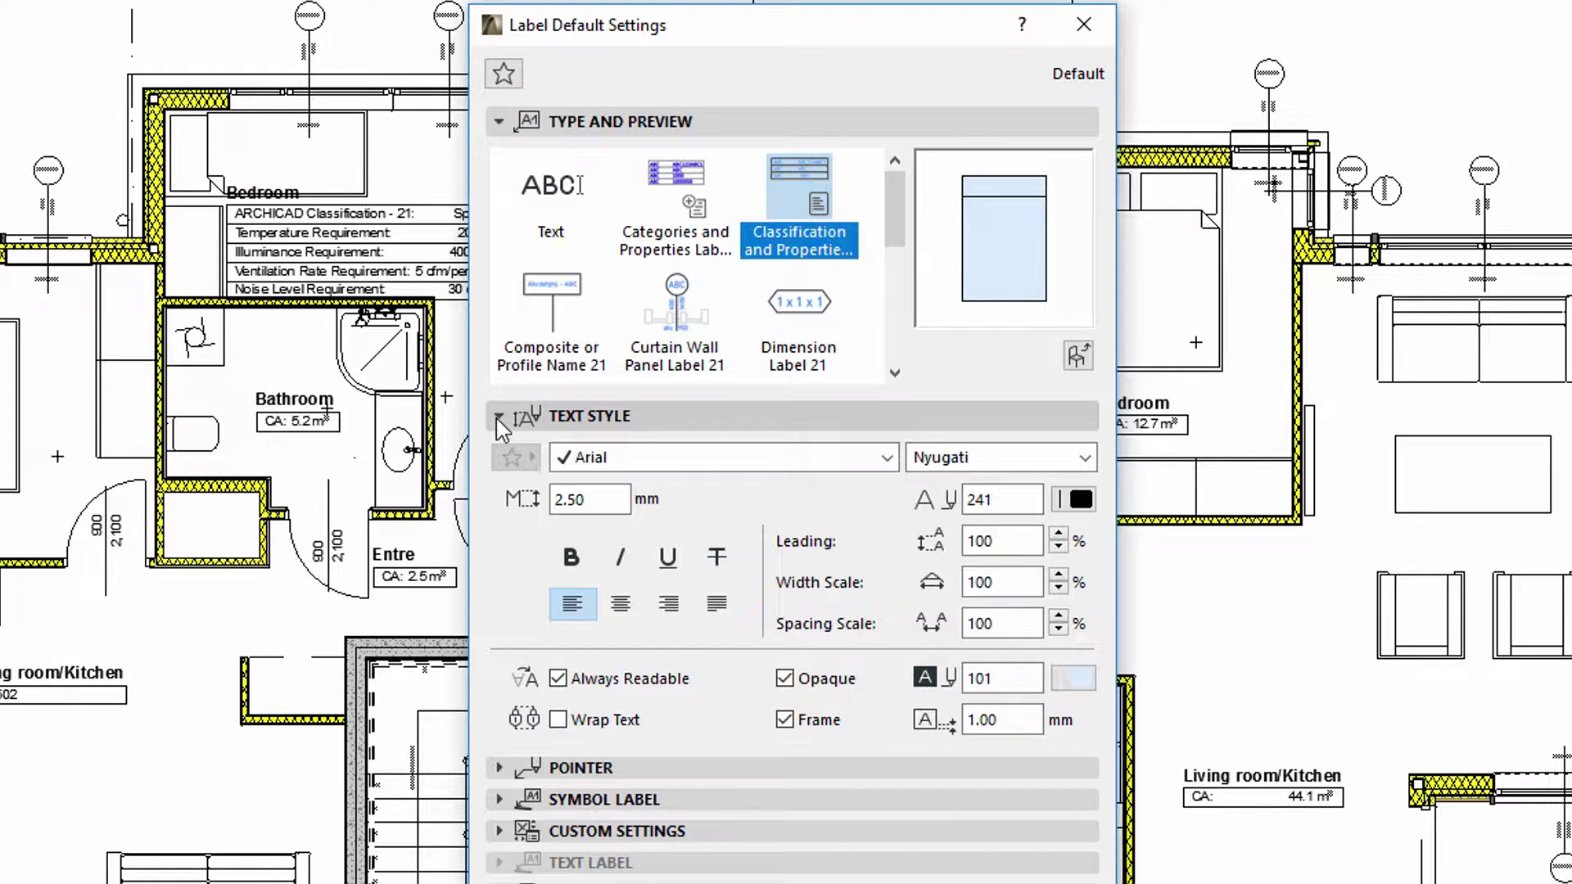
left_click(499, 418)
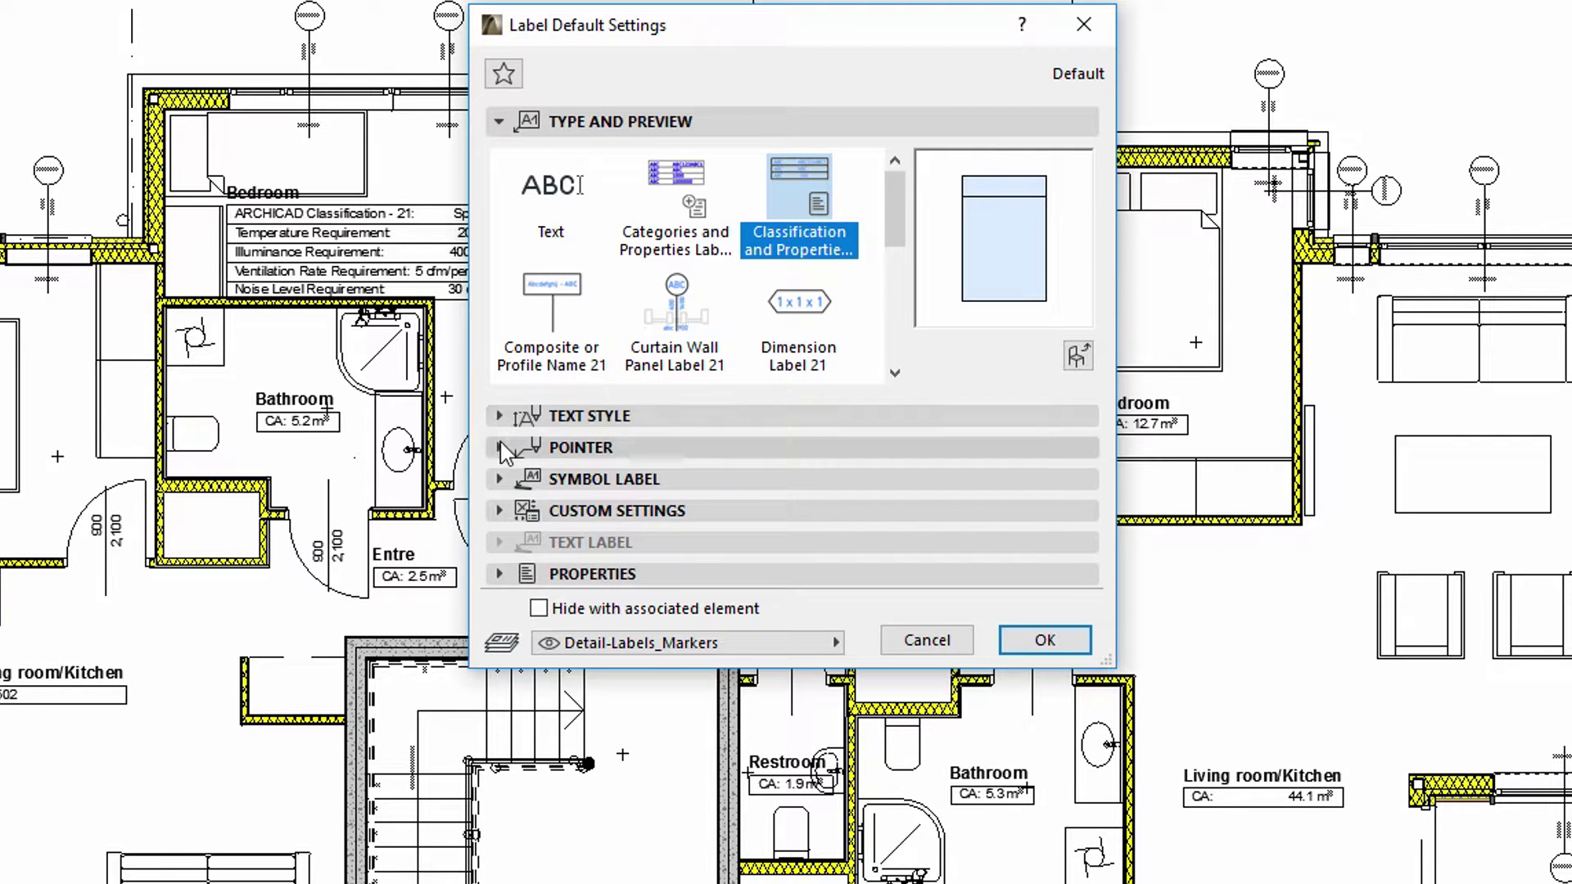
left_click(501, 447)
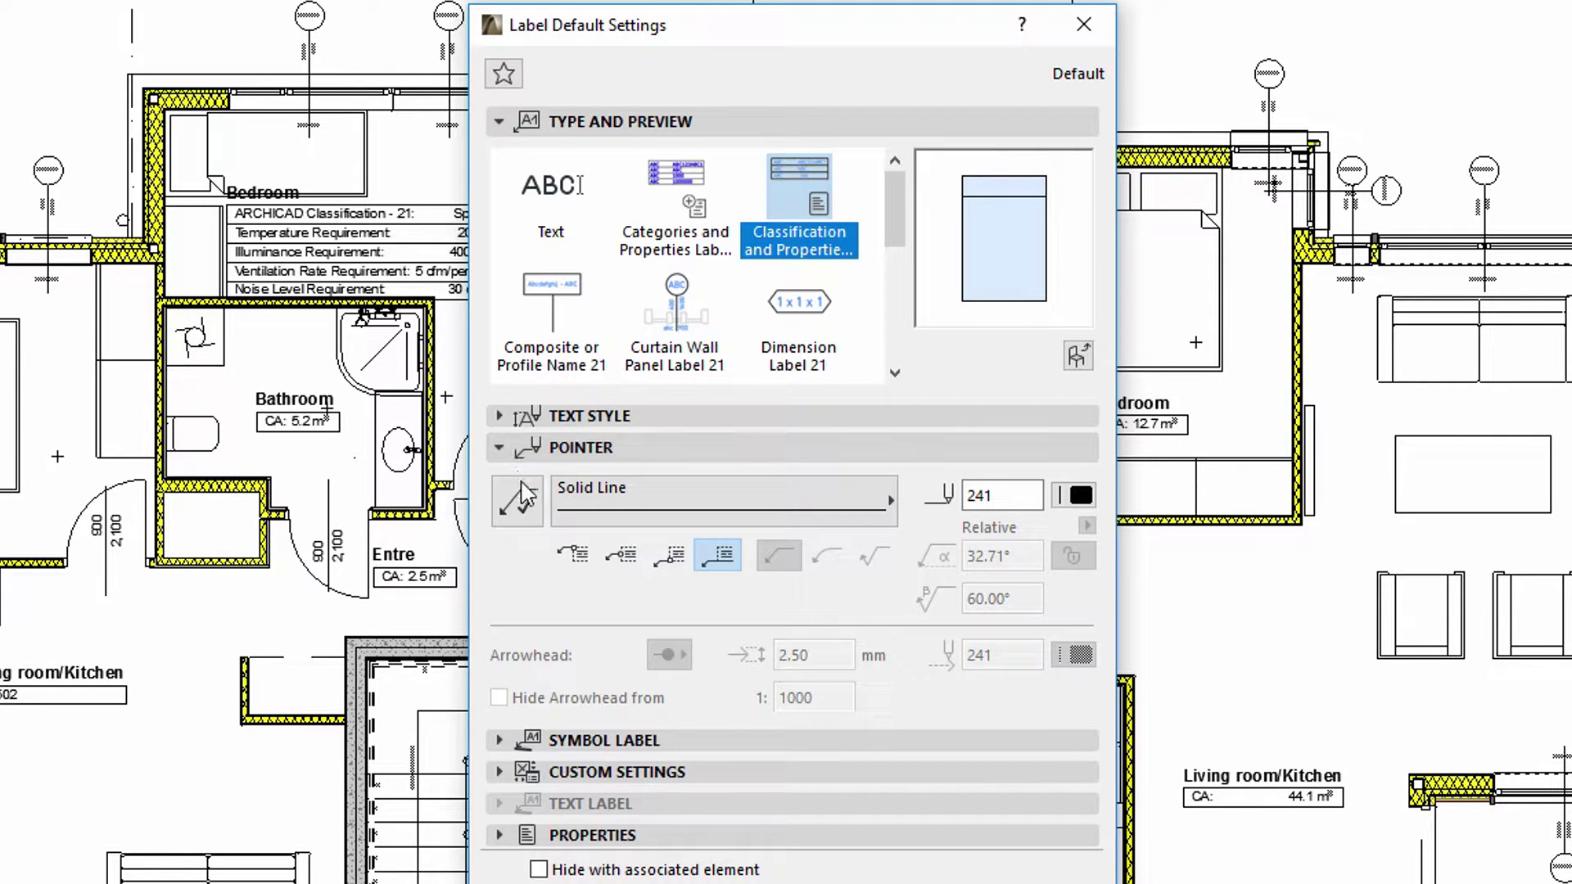
left_click(500, 447)
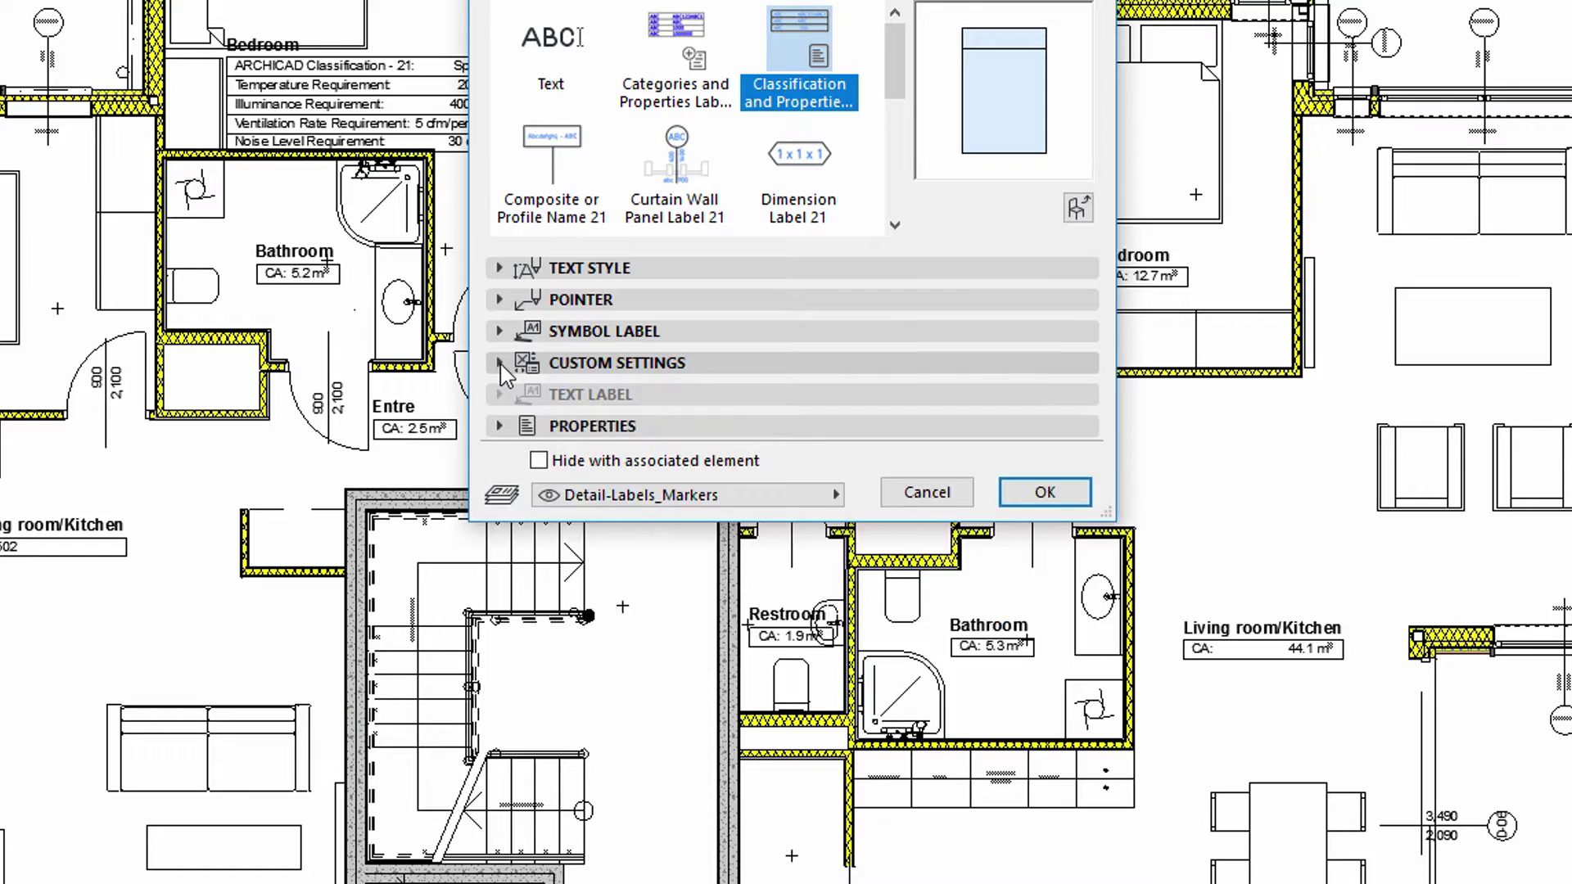
- In Custom Settings, change the label's Select Data from Categories Only to Create Sorting
left_click(500, 510)
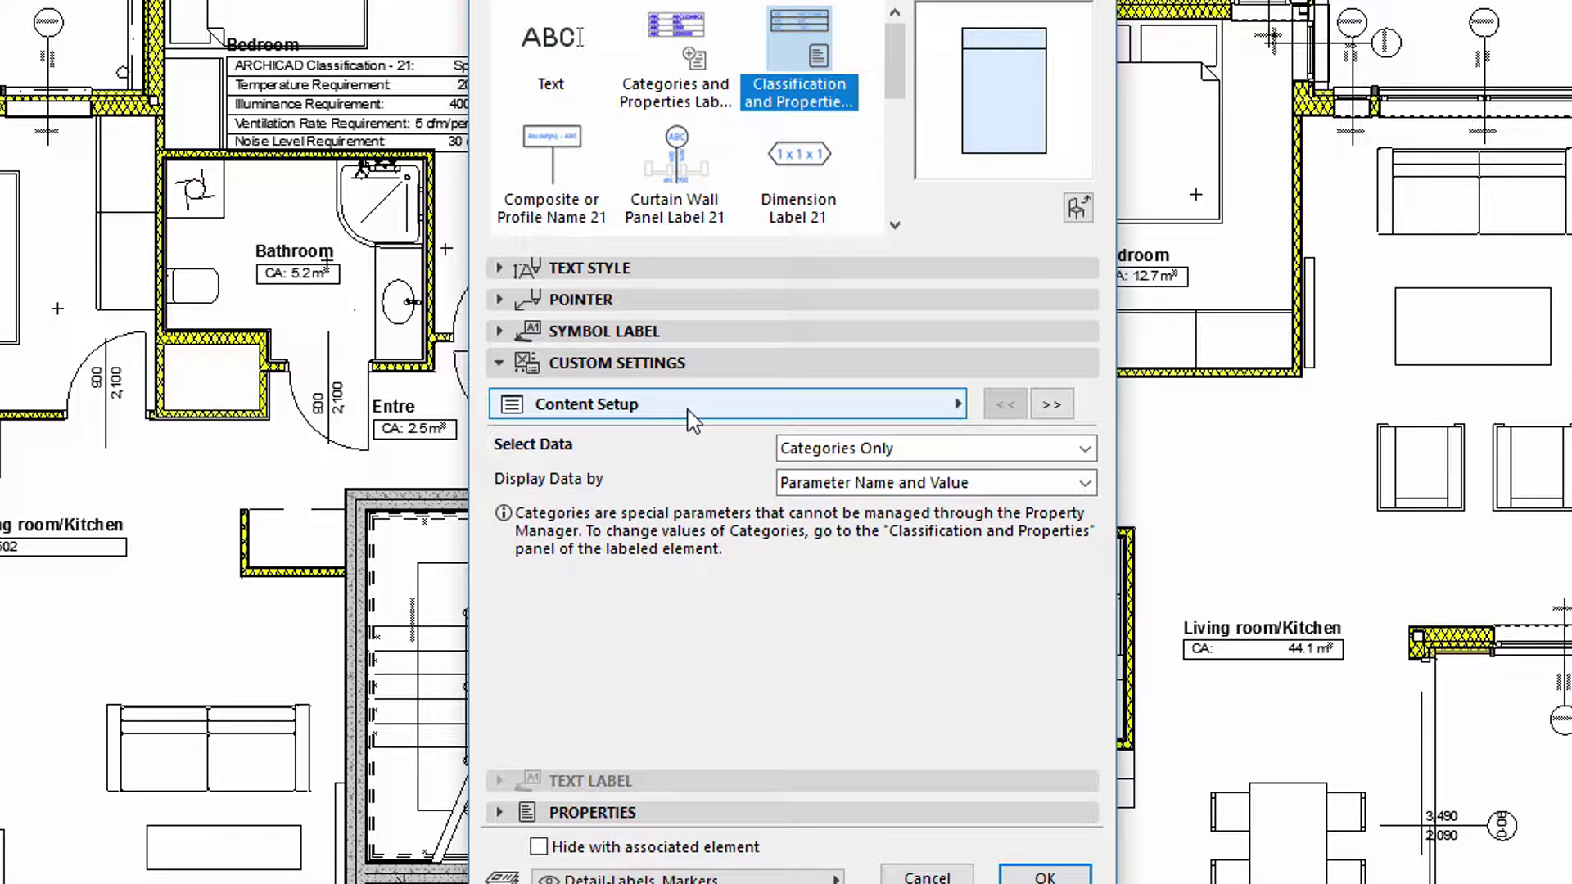
left_click(814, 452)
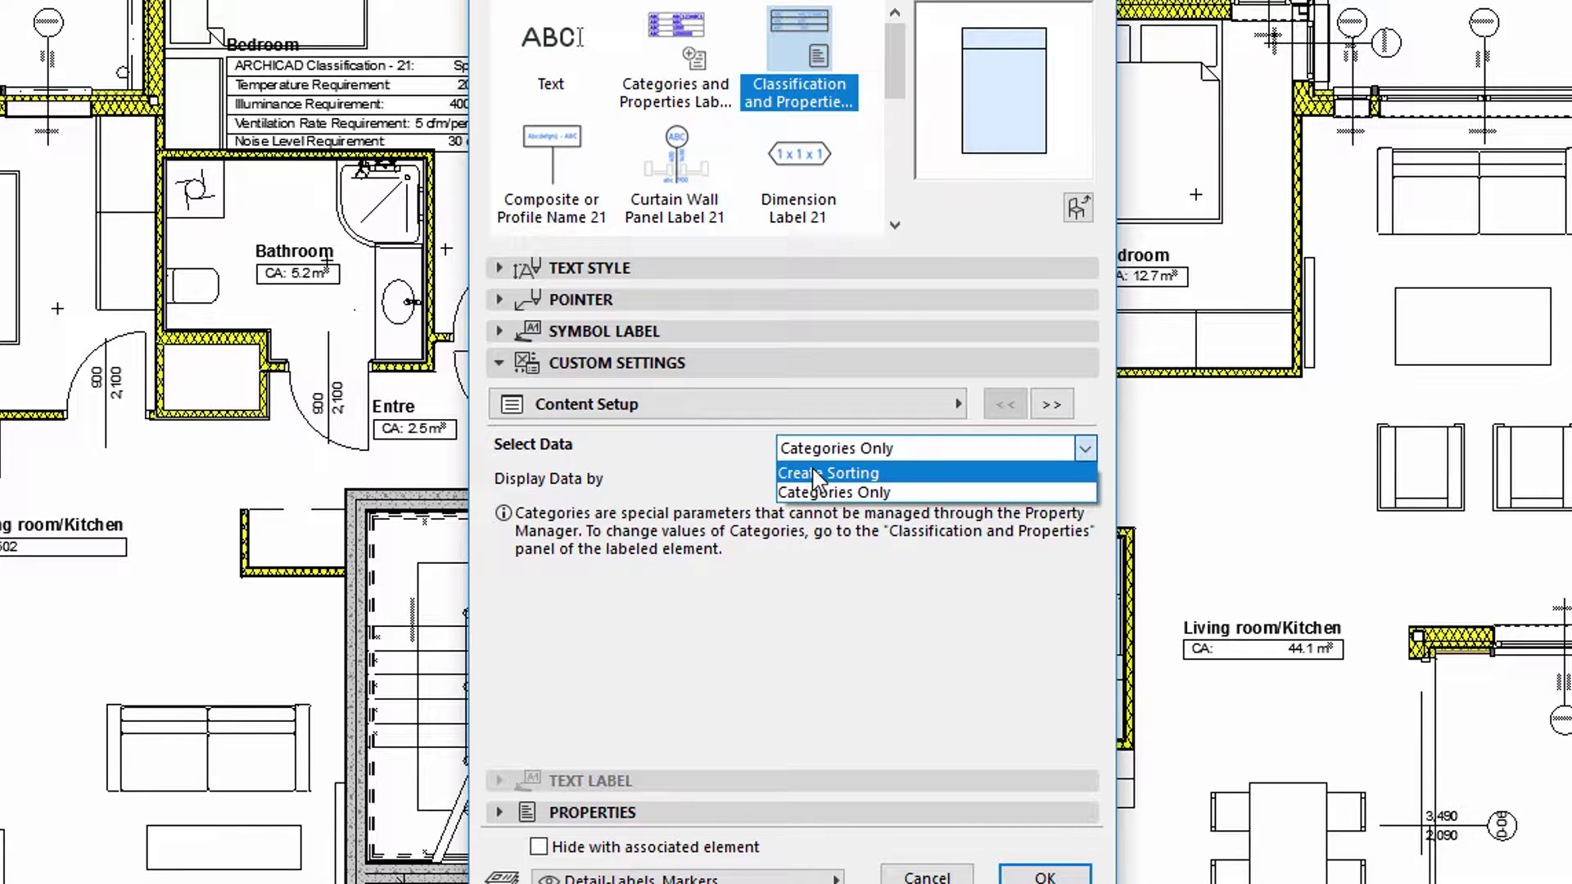
left_click(816, 473)
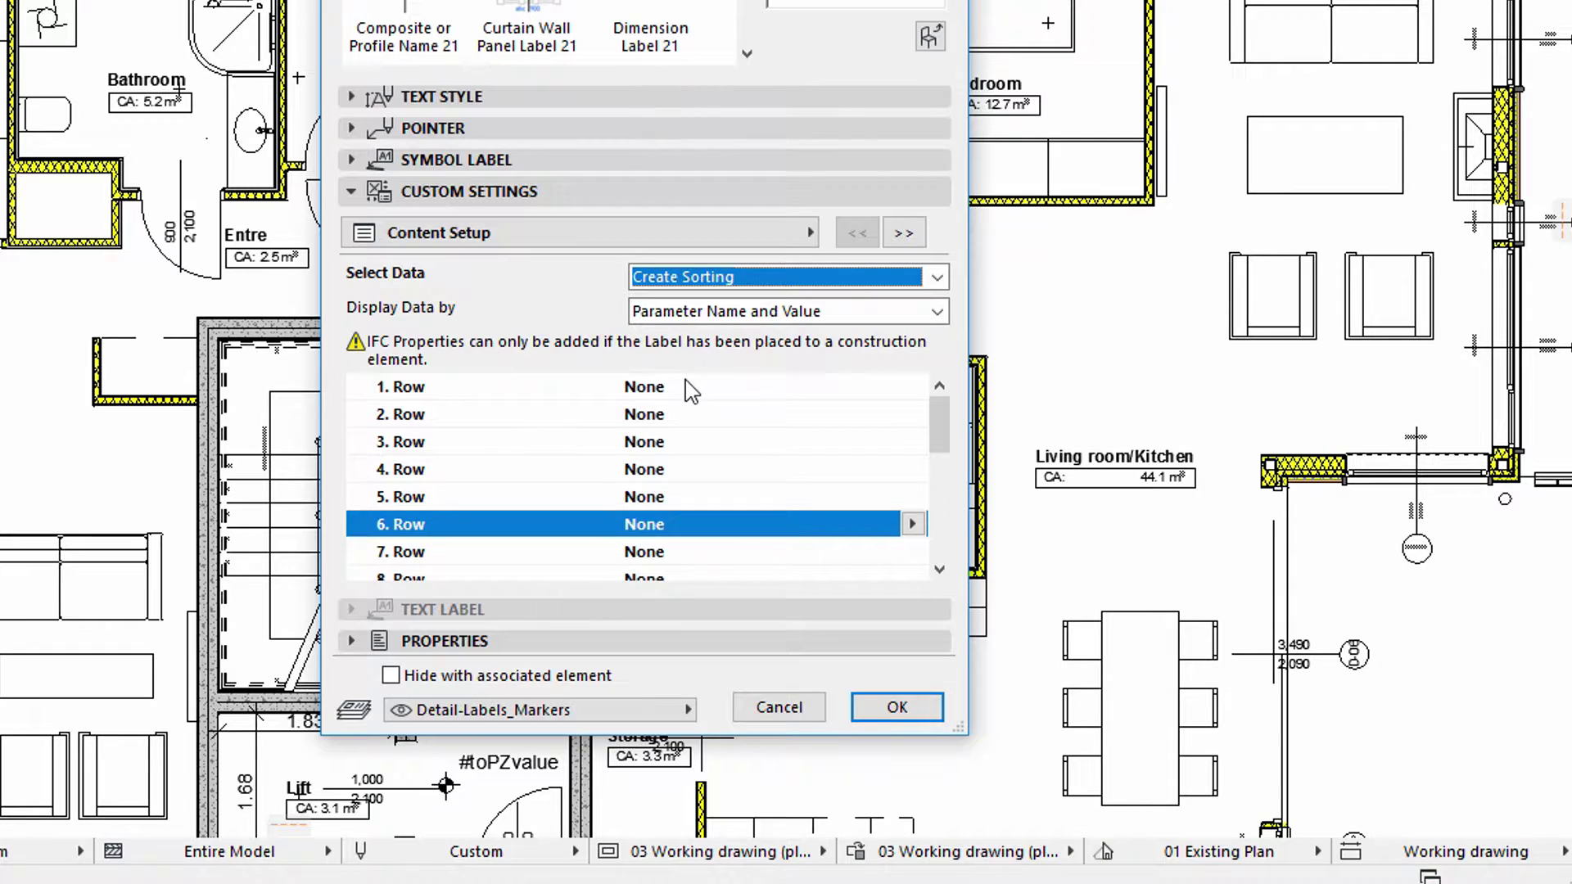
- Set label rows 1–3 to Classification - 07, Manufactural and Type
left_click(840, 558)
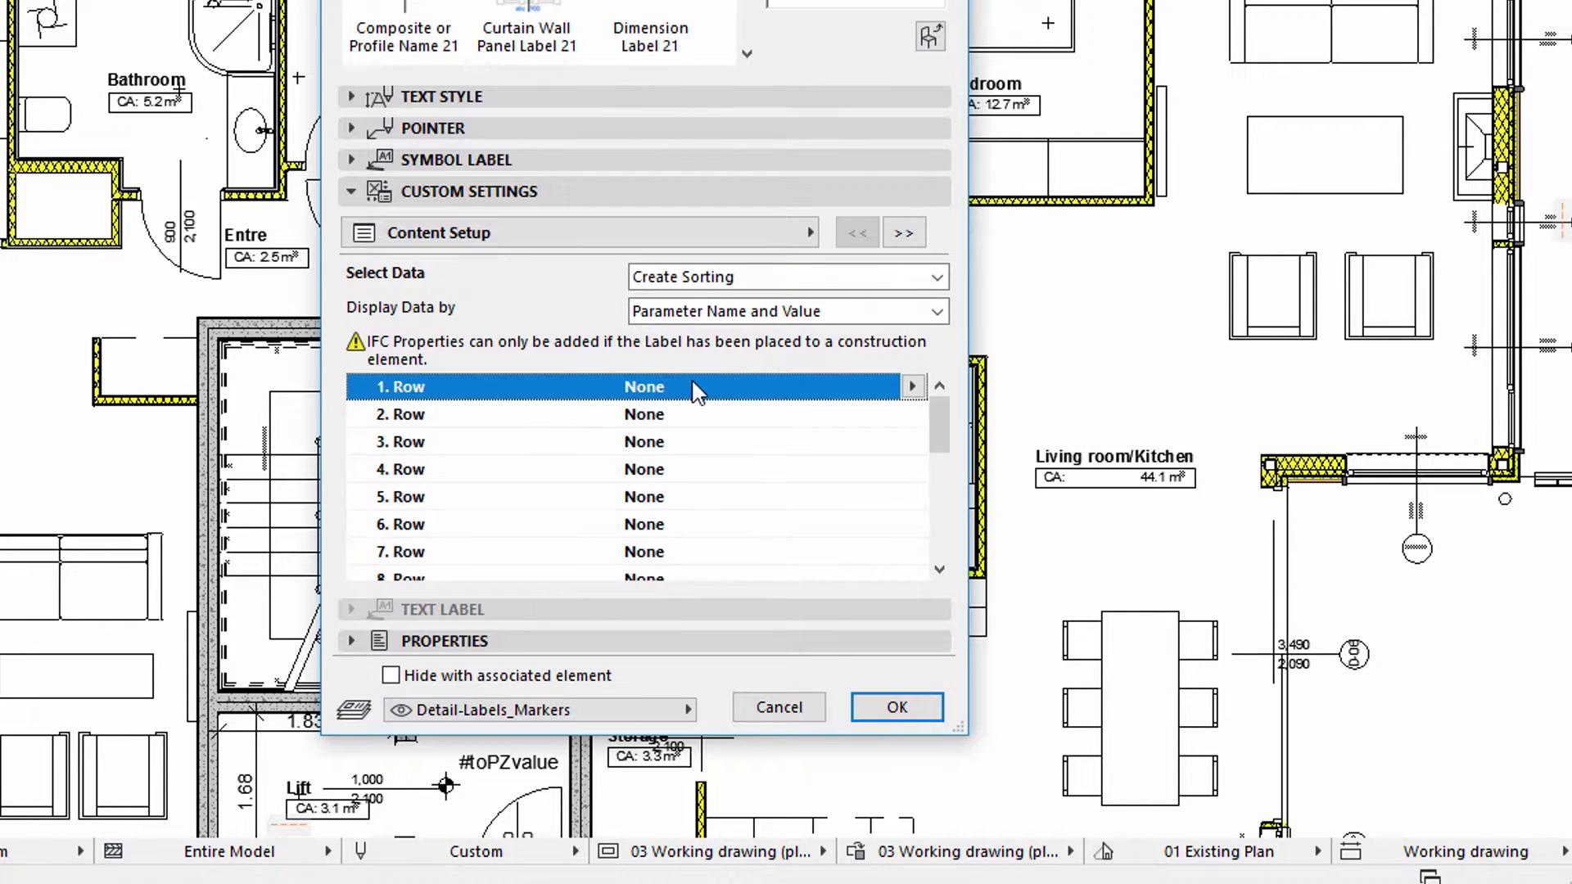
left_click(912, 387)
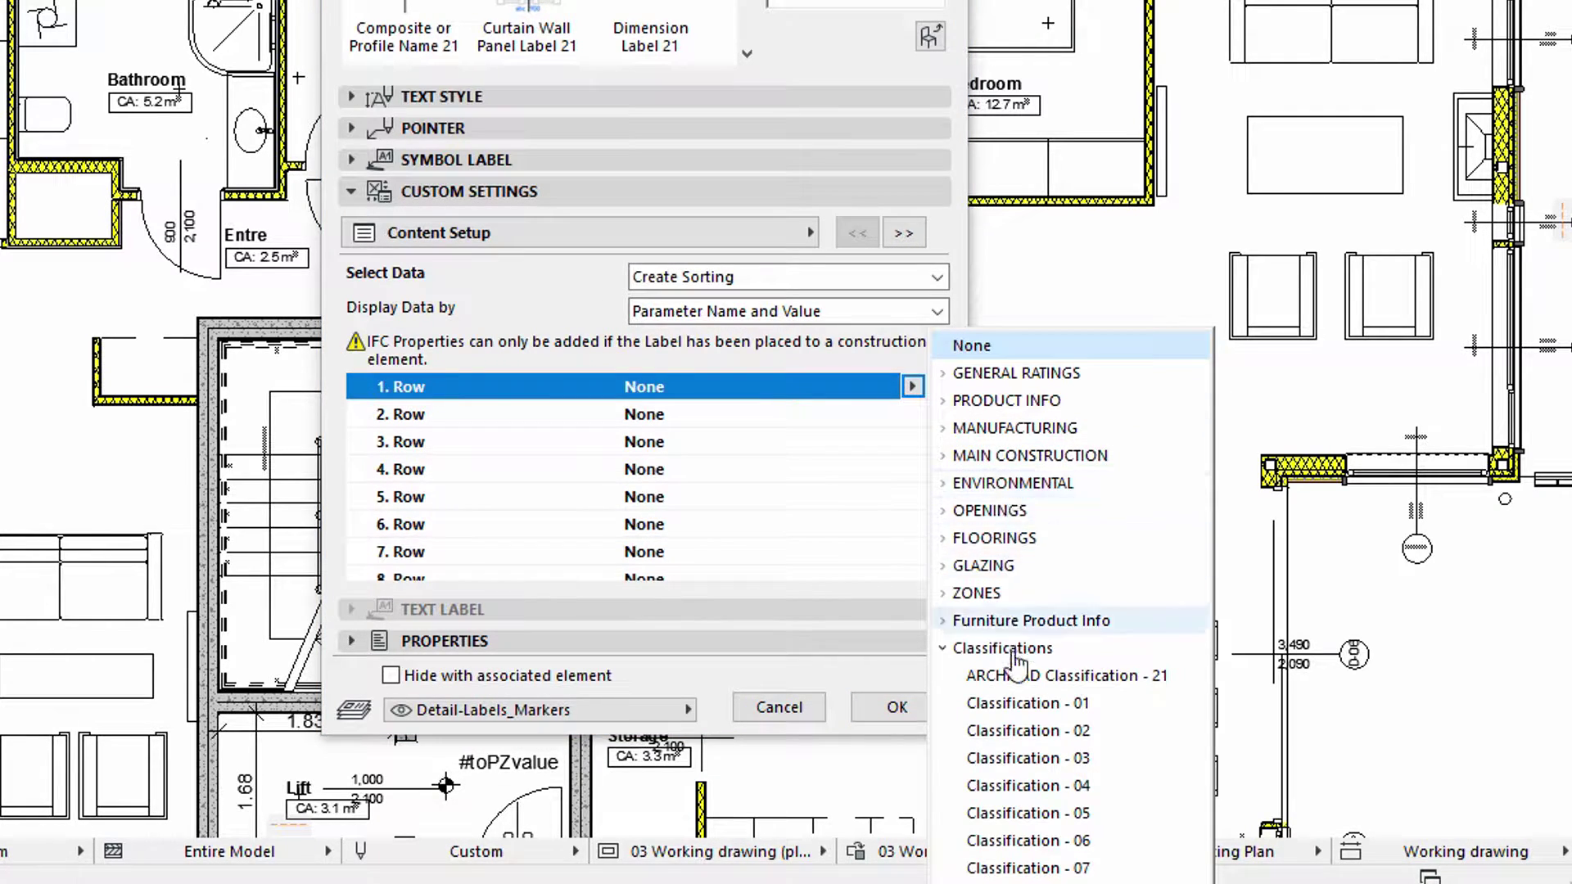
left_click(1016, 869)
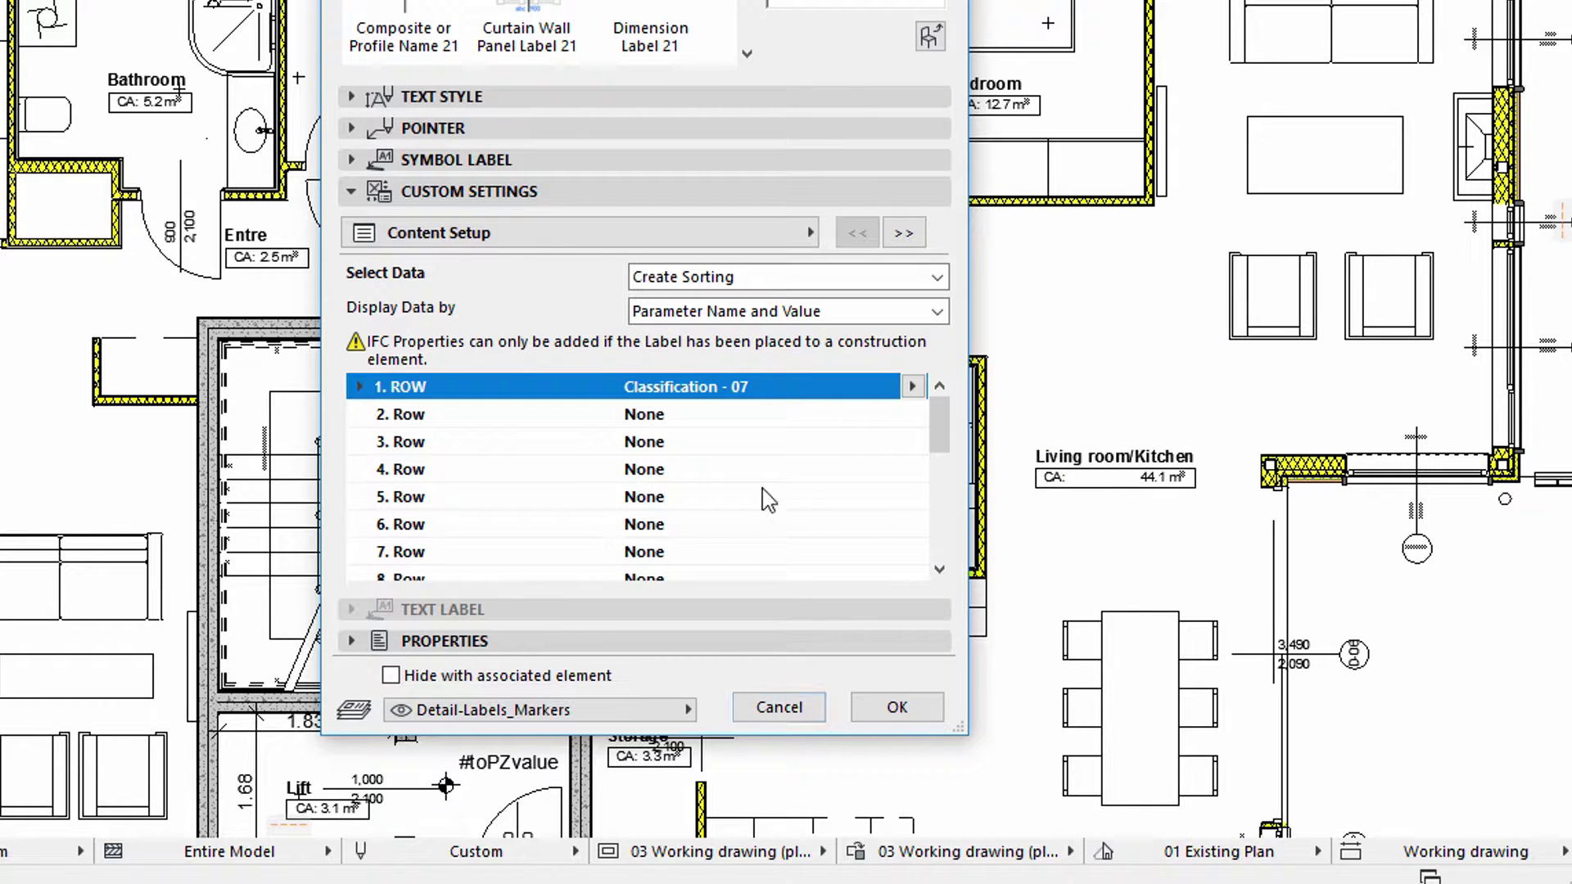
left_click(767, 418)
left_click(913, 414)
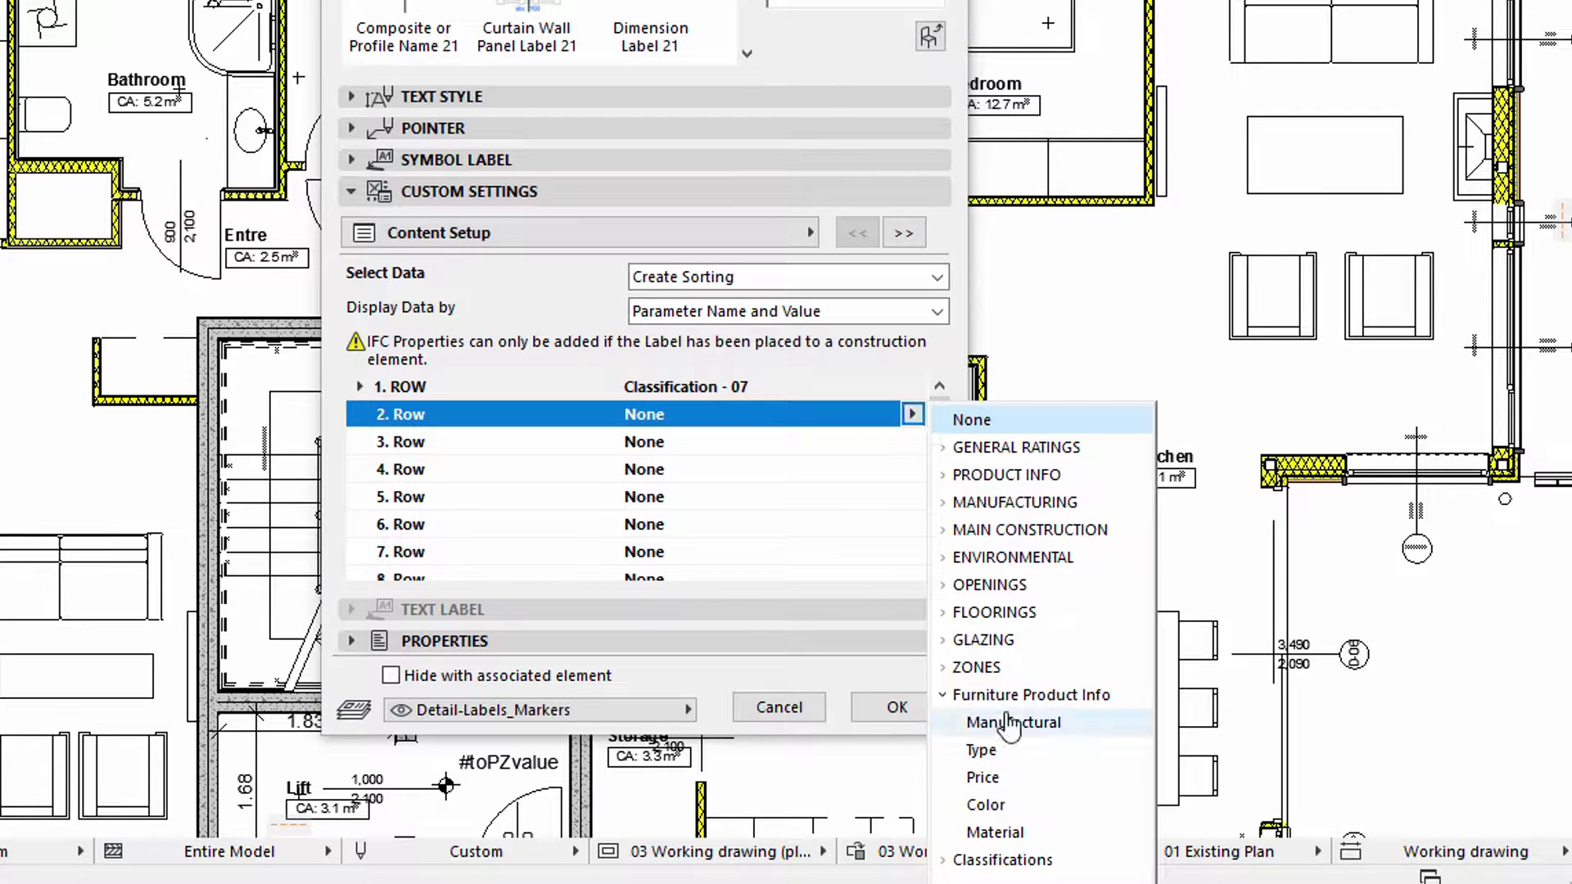
left_click(1012, 723)
left_click(742, 447)
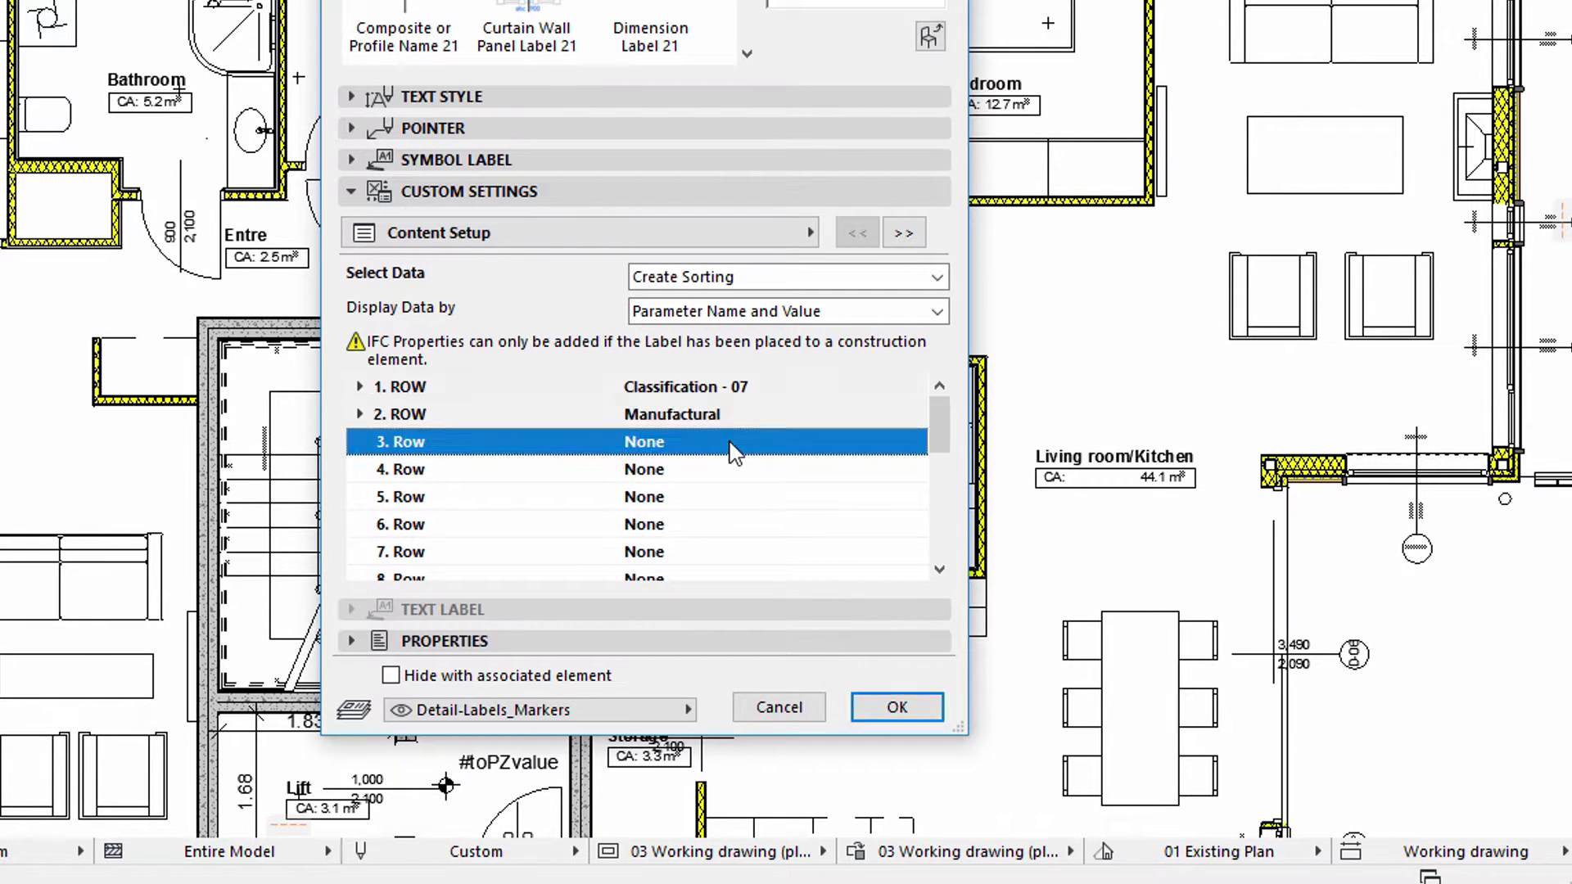
left_click(913, 441)
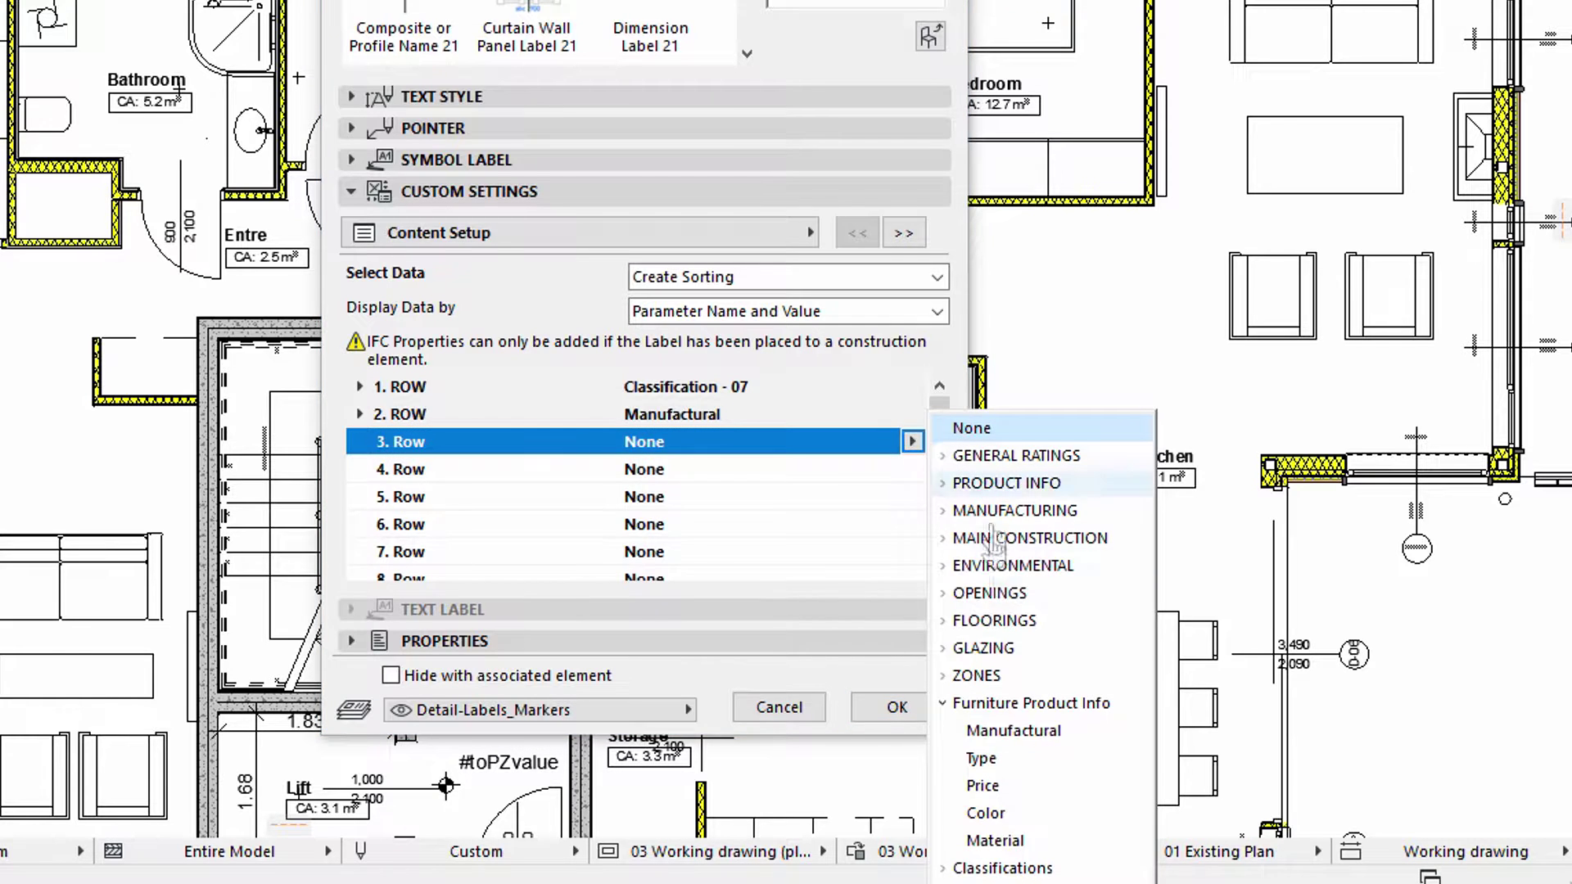
left_click(982, 760)
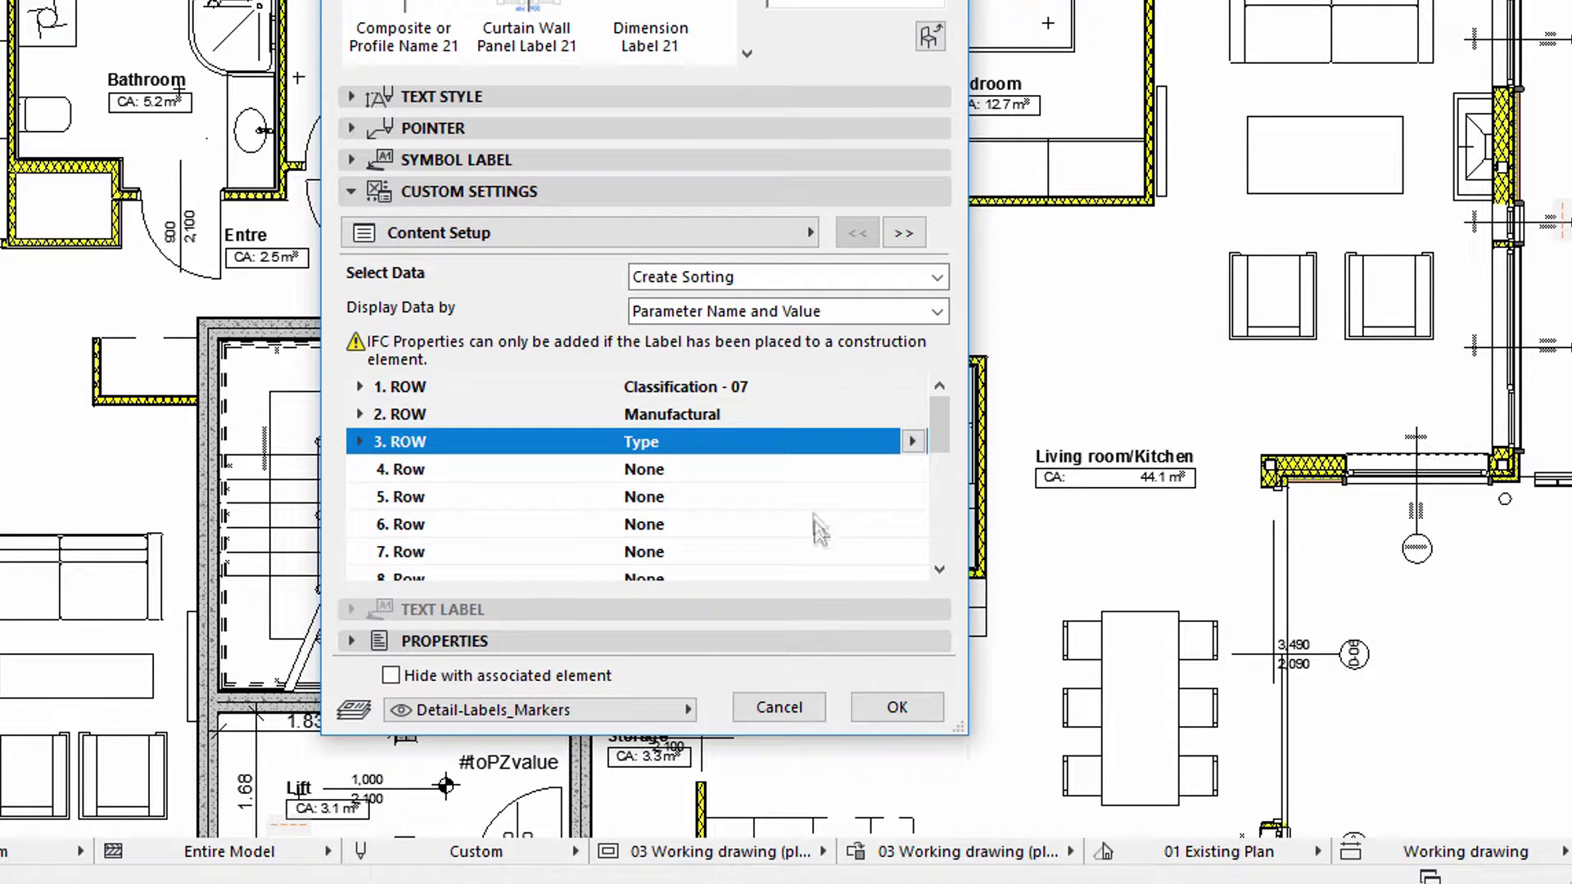
- Set label rows 4–6 to Price, Color and Material
left_click(813, 474)
left_click(913, 468)
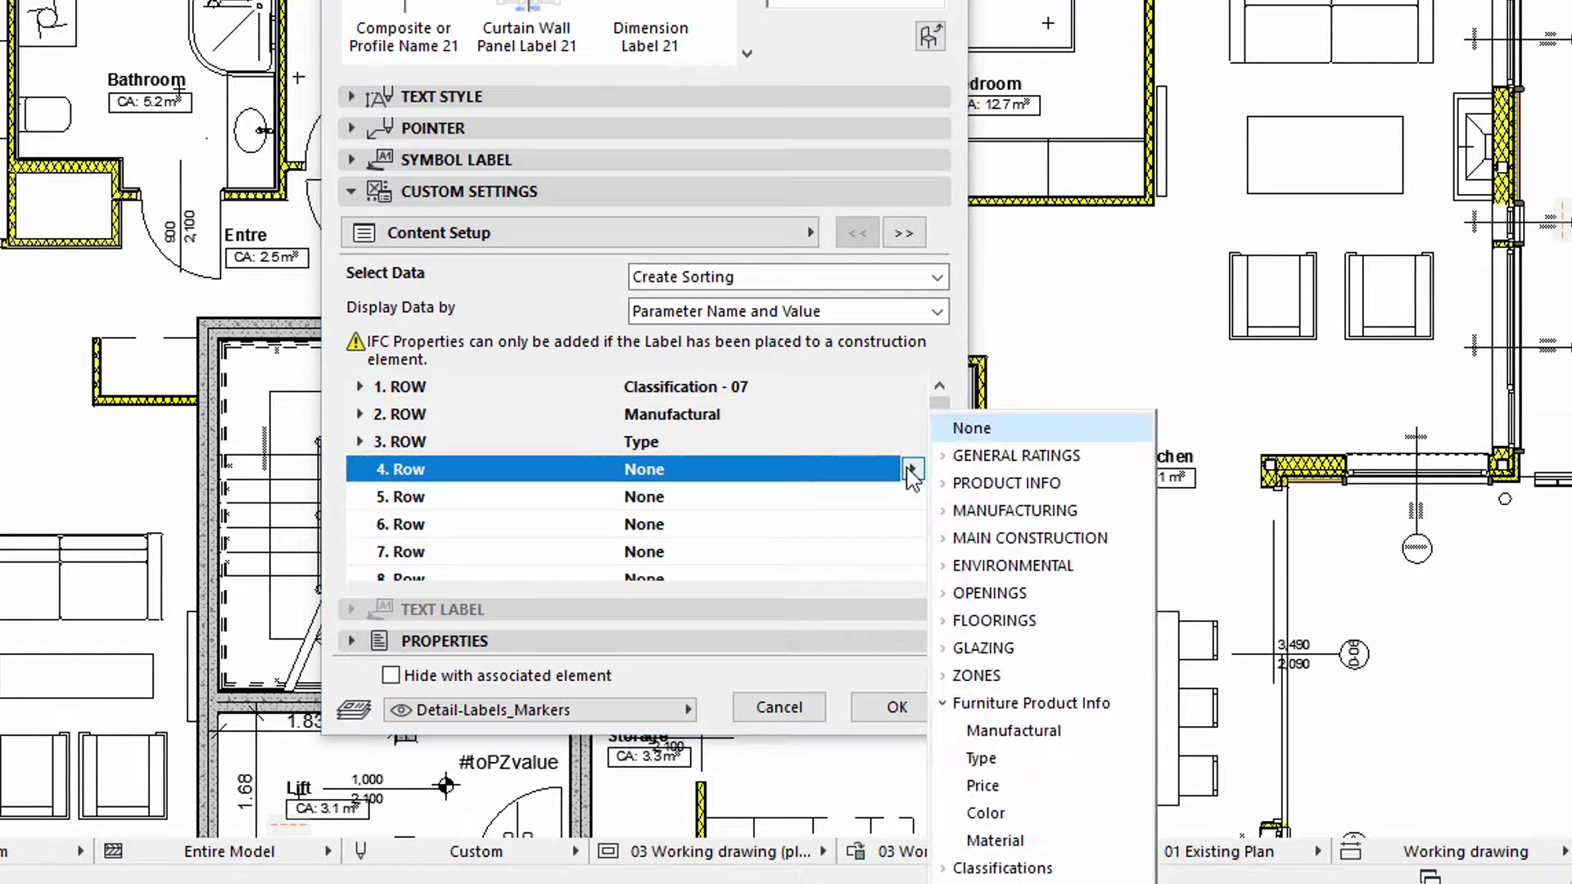
left_click(982, 785)
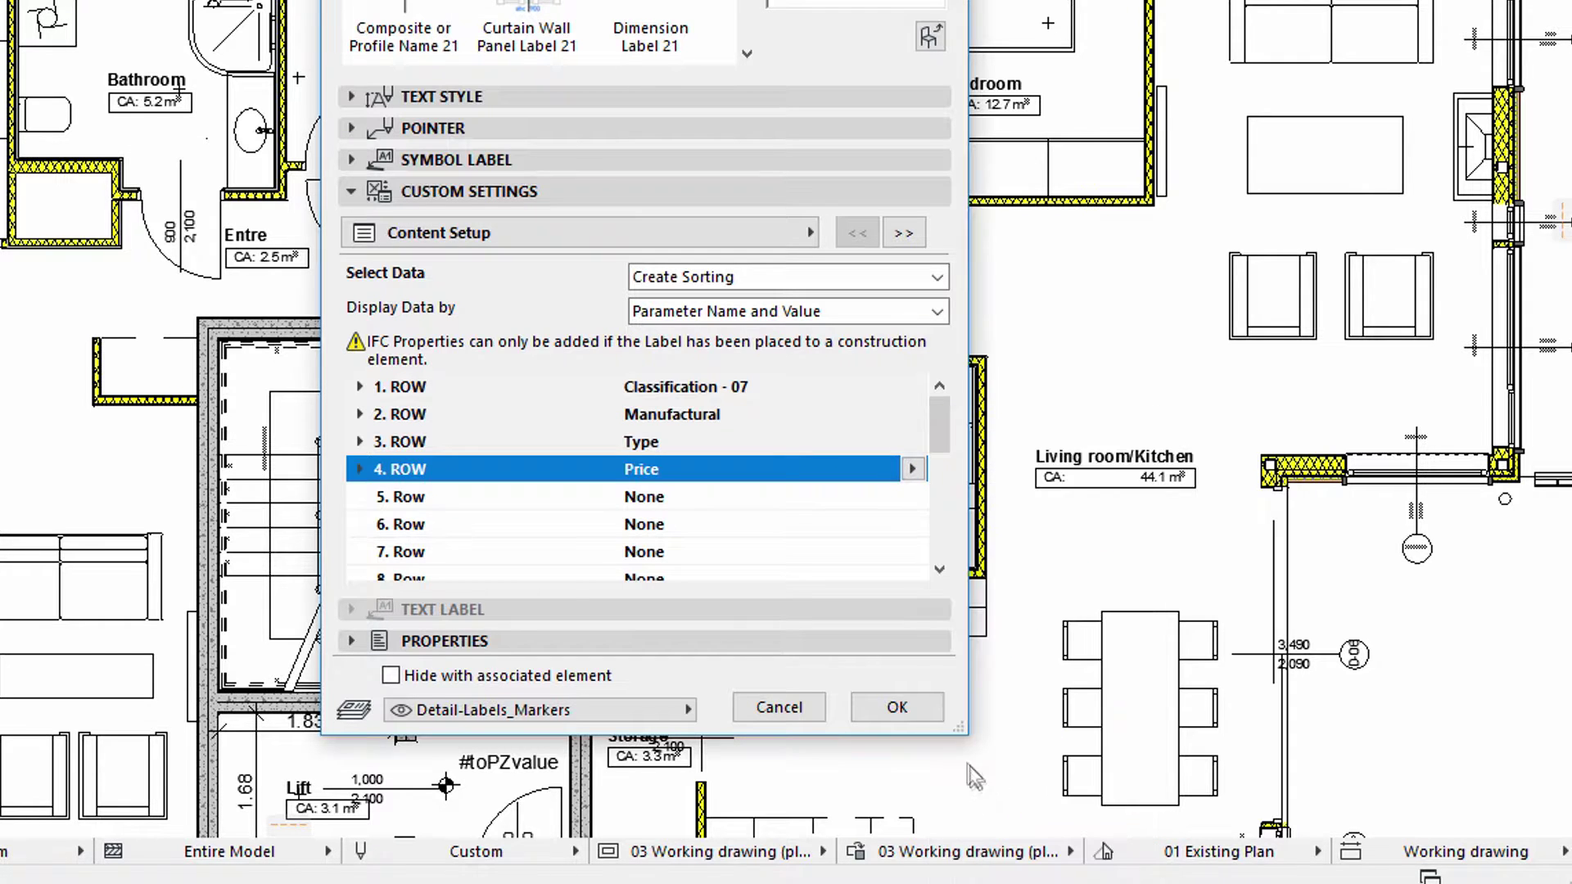
left_click(883, 497)
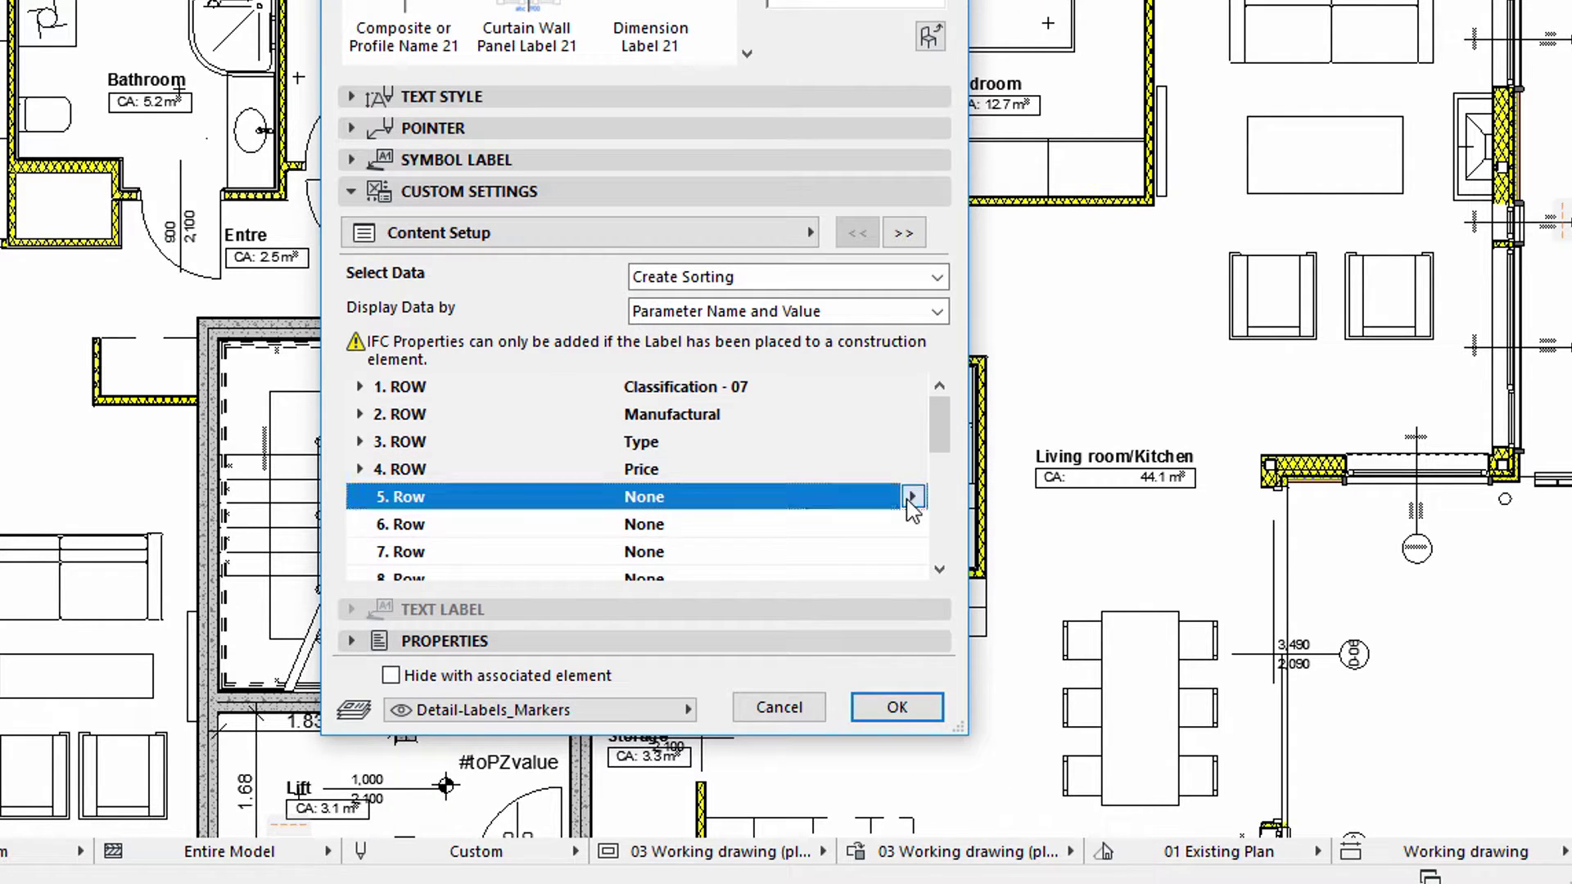
left_click(912, 496)
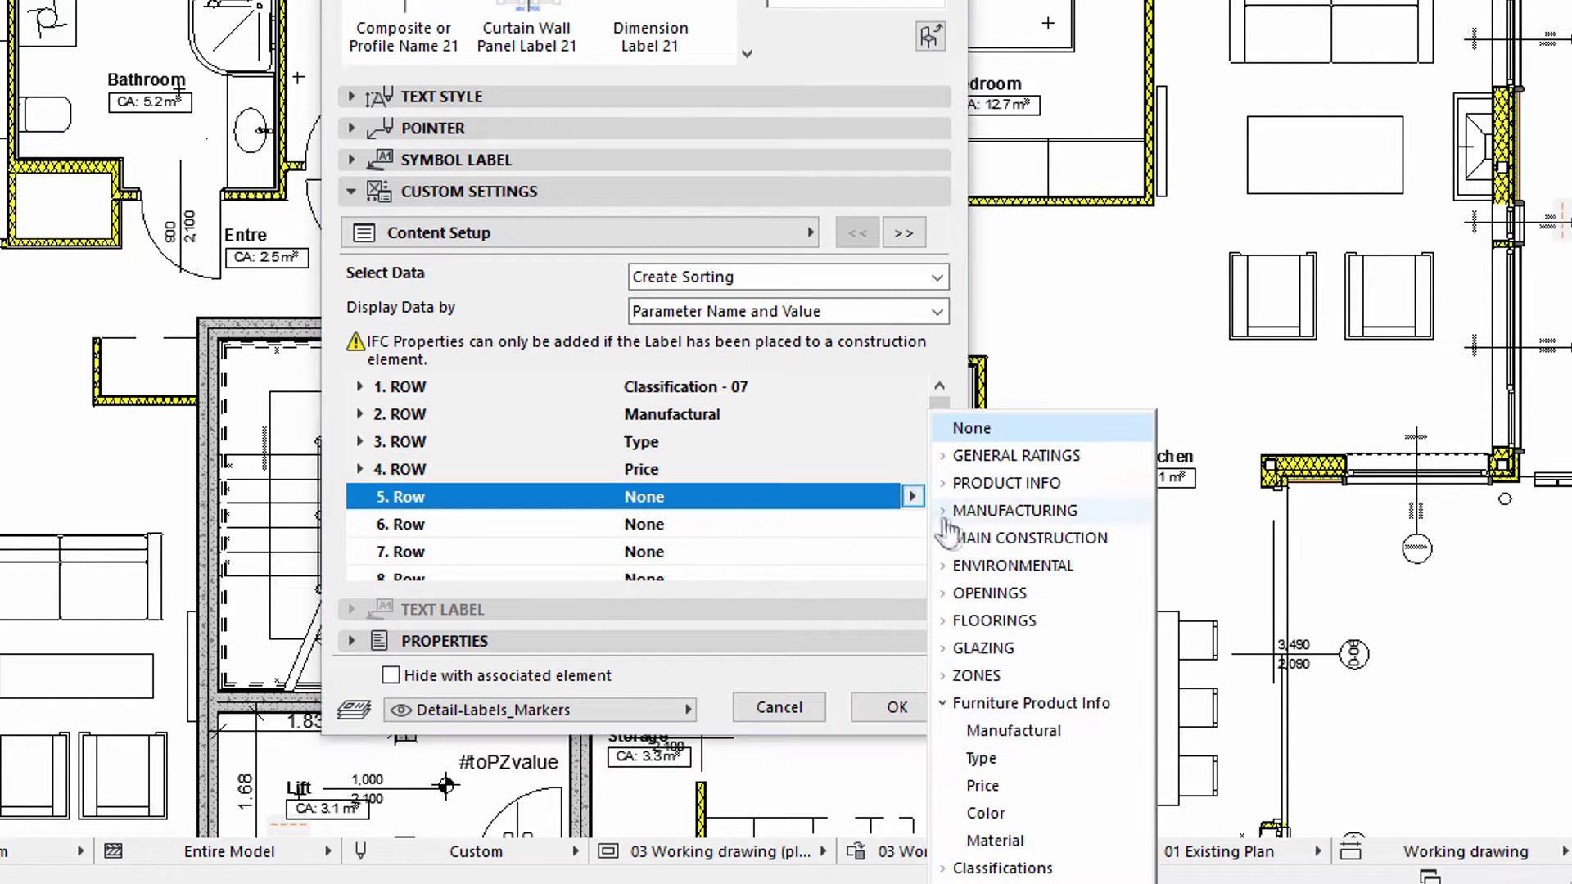
left_click(986, 813)
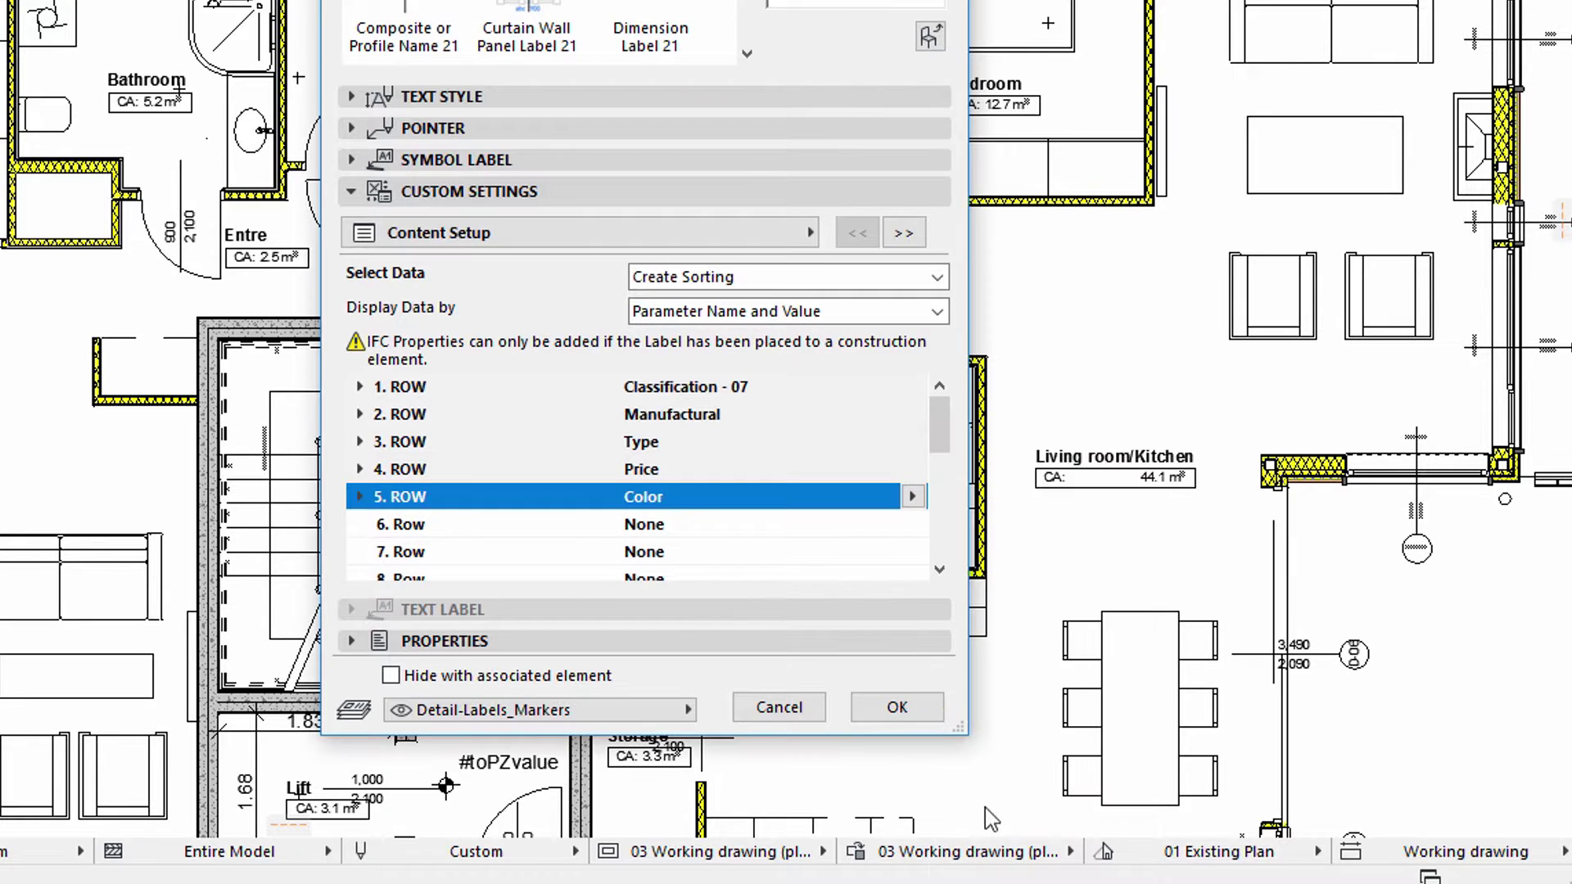
left_click(835, 524)
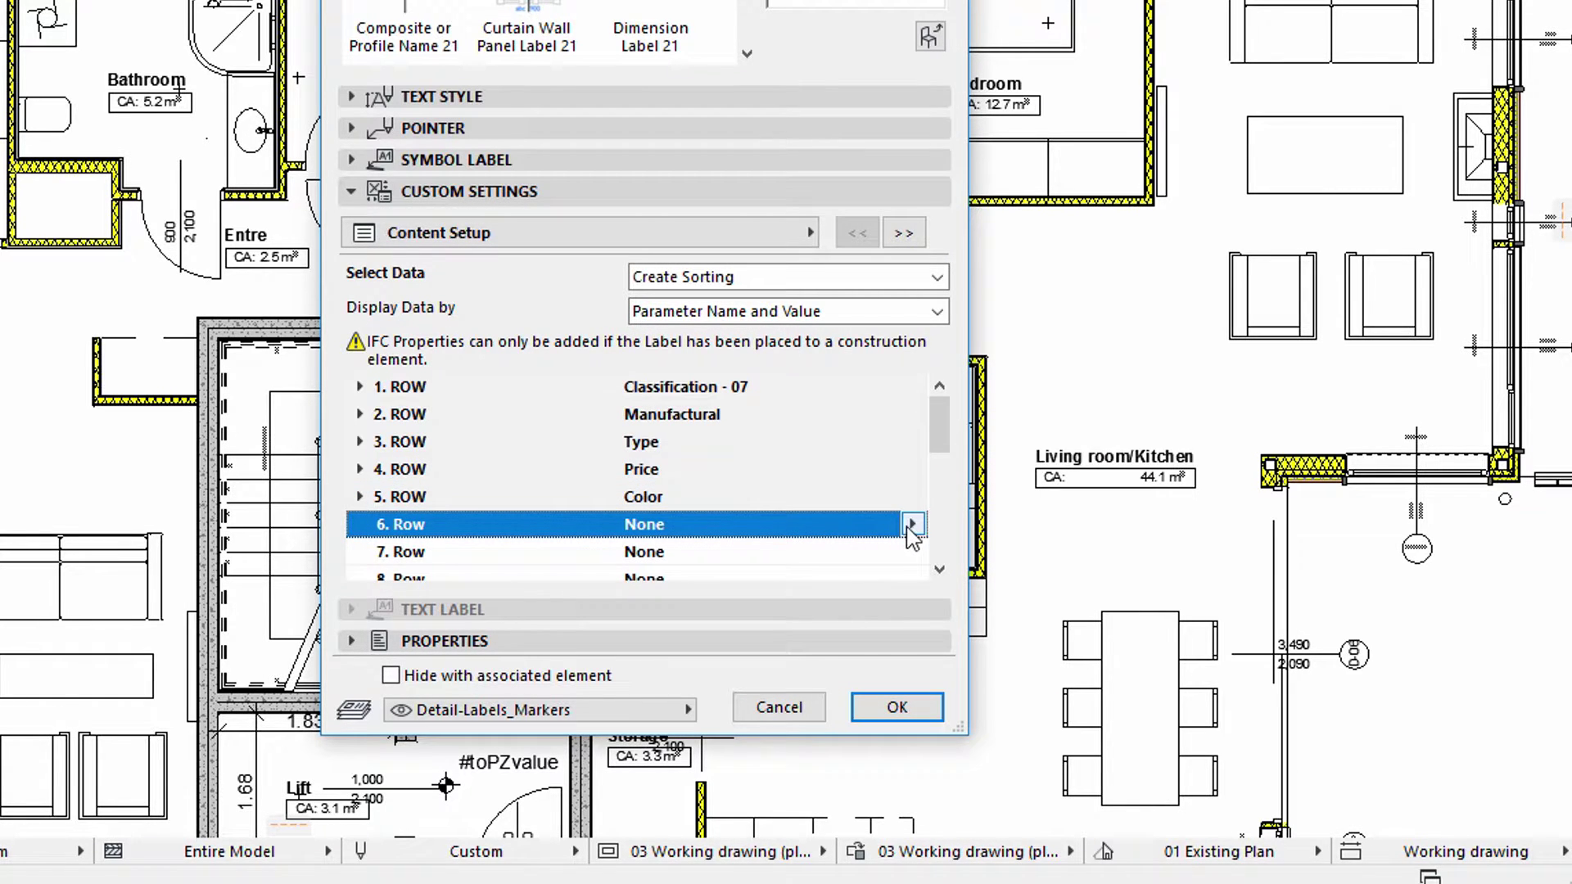
left_click(912, 525)
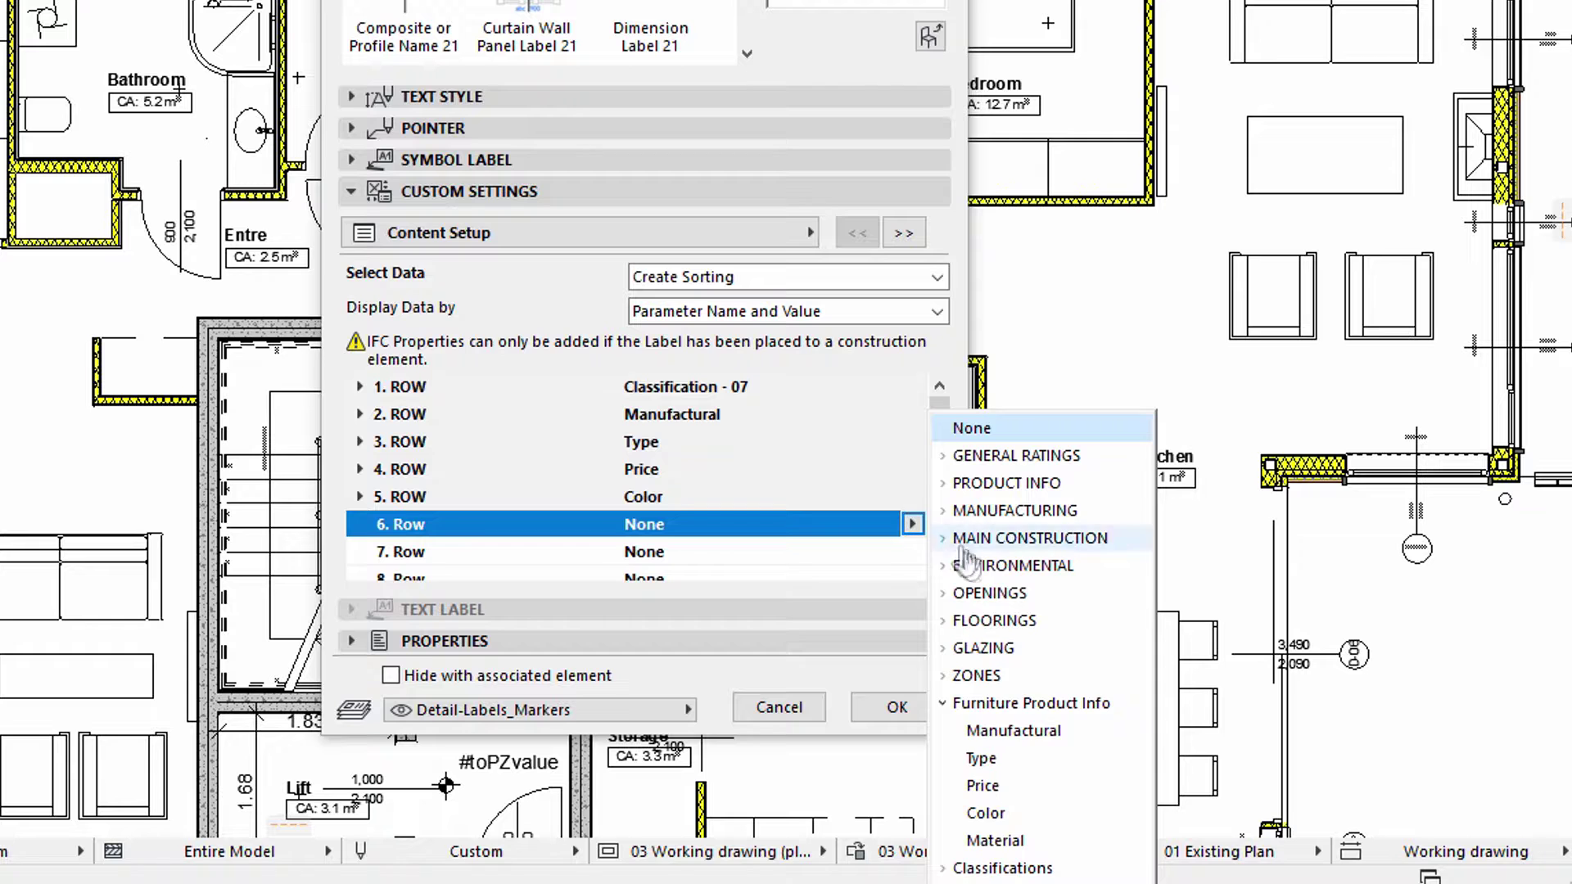
left_click(995, 841)
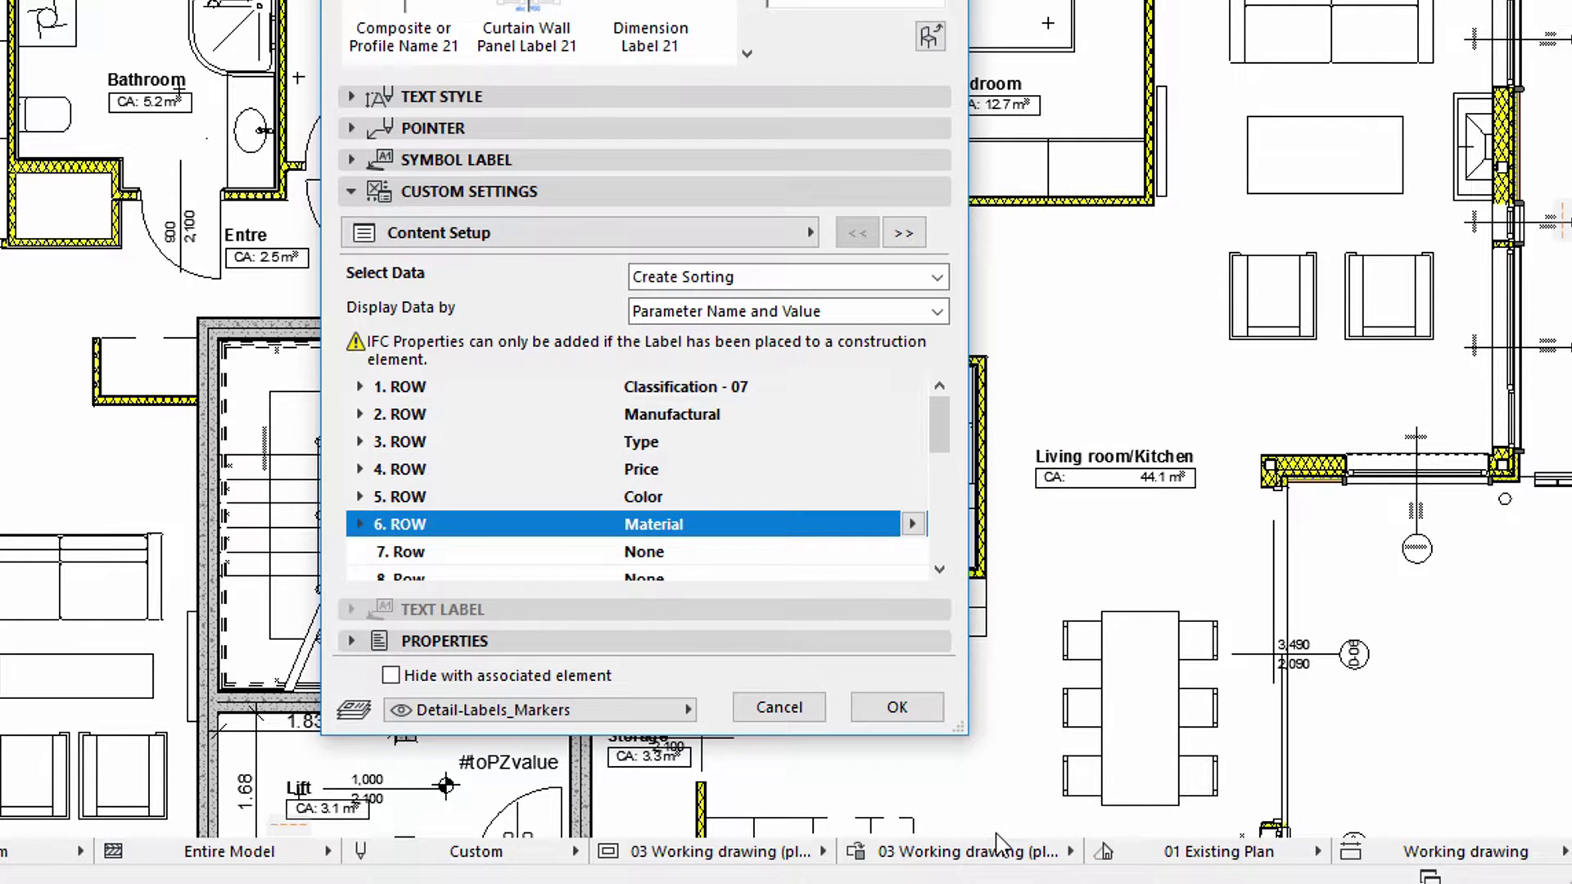
- Label the double bed, drag the label table up-left of the bedroom, then select the double window
left_click(930, 714)
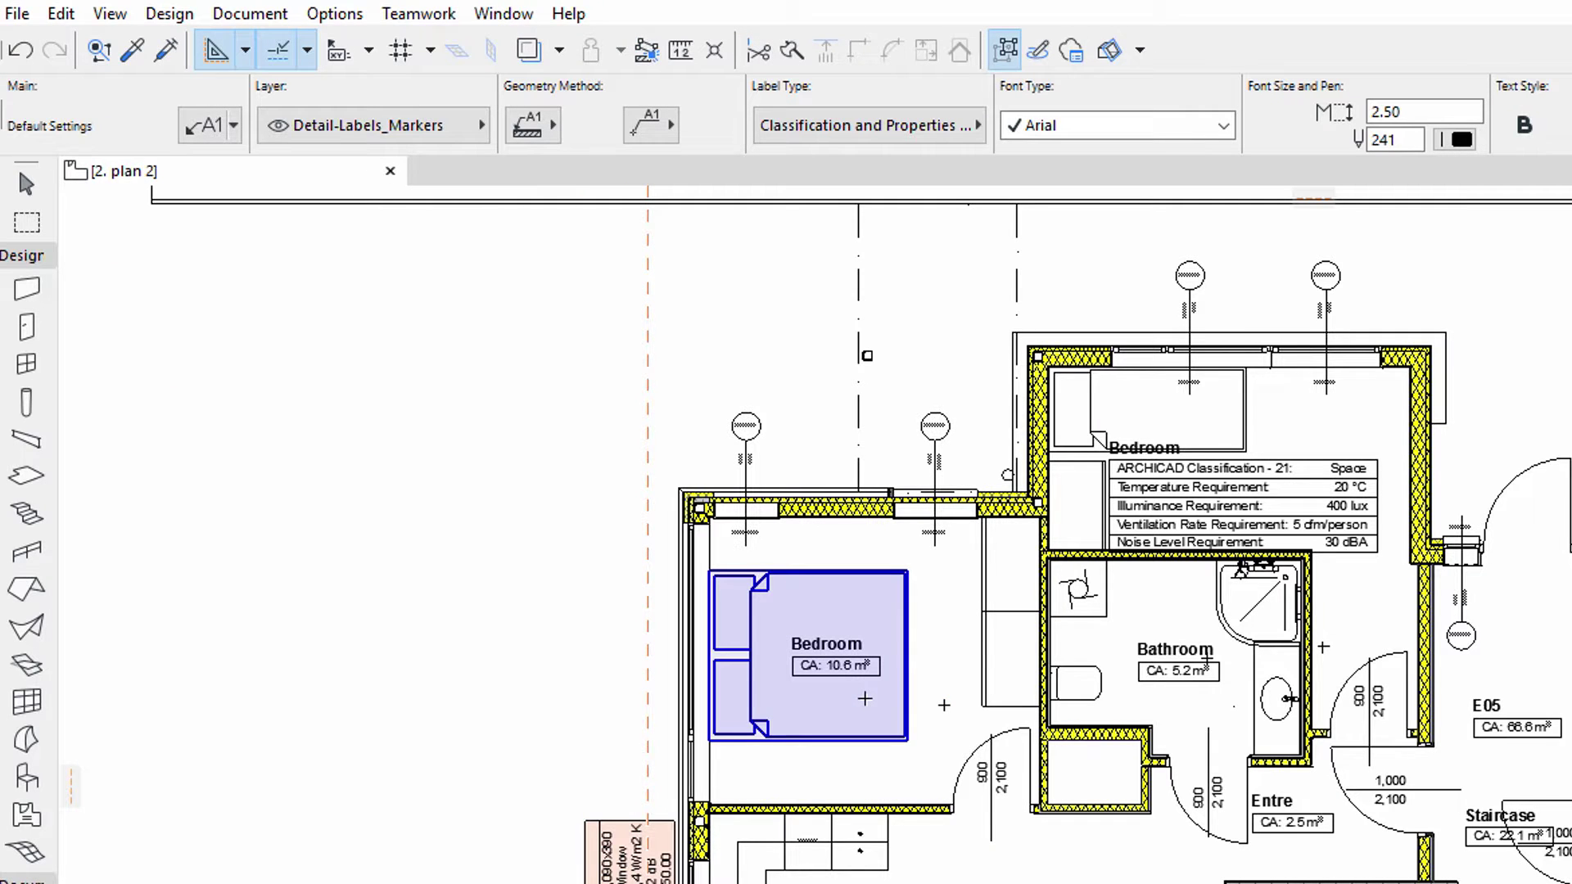
left_click(865, 698)
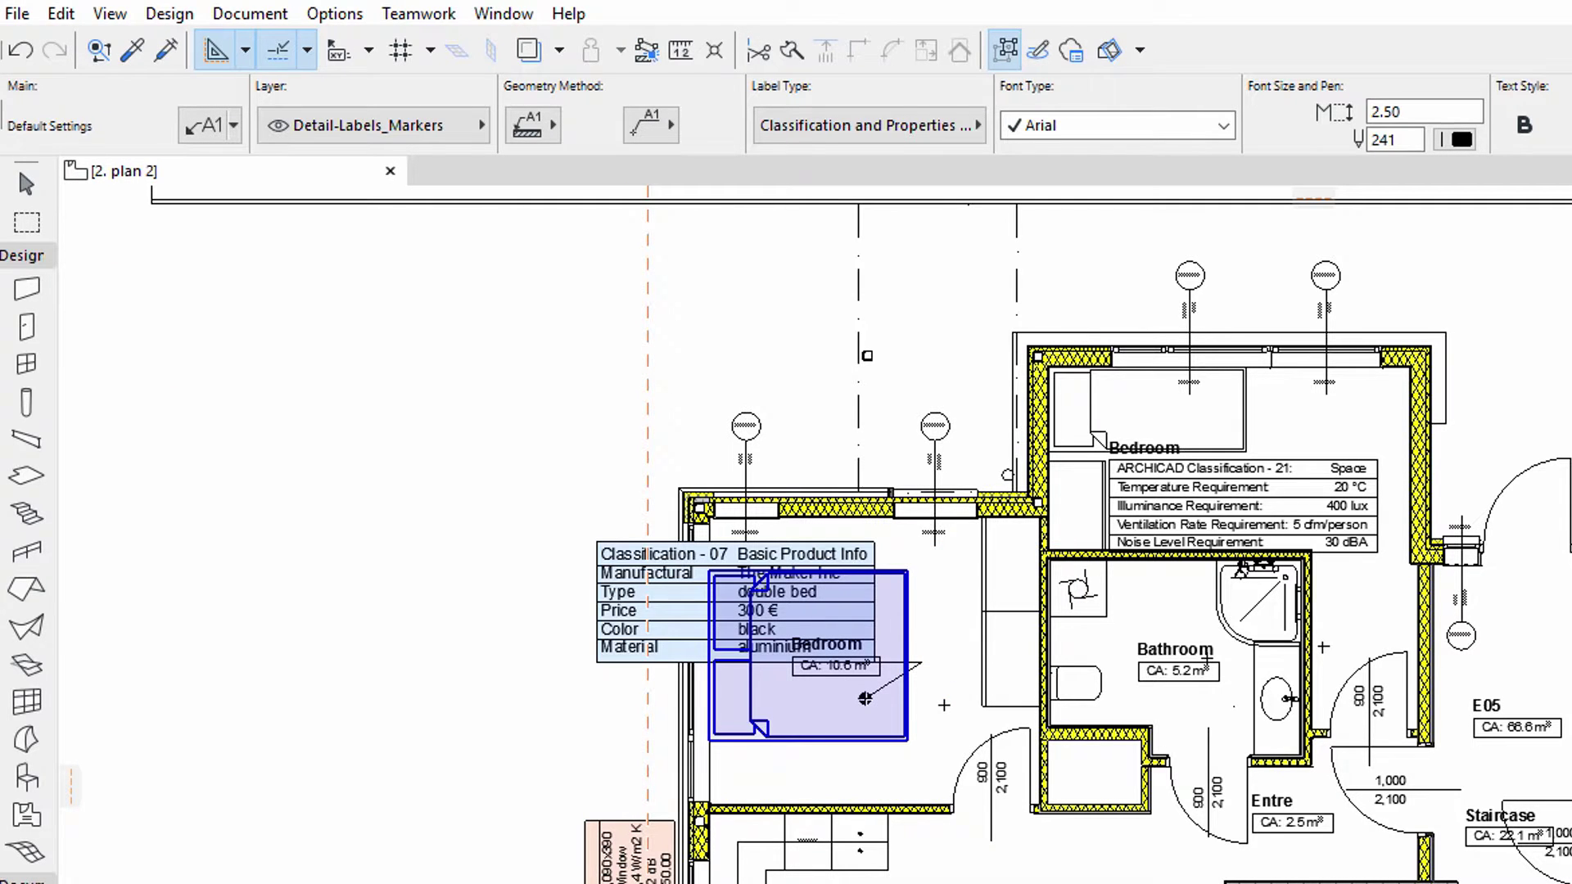
key("Escape")
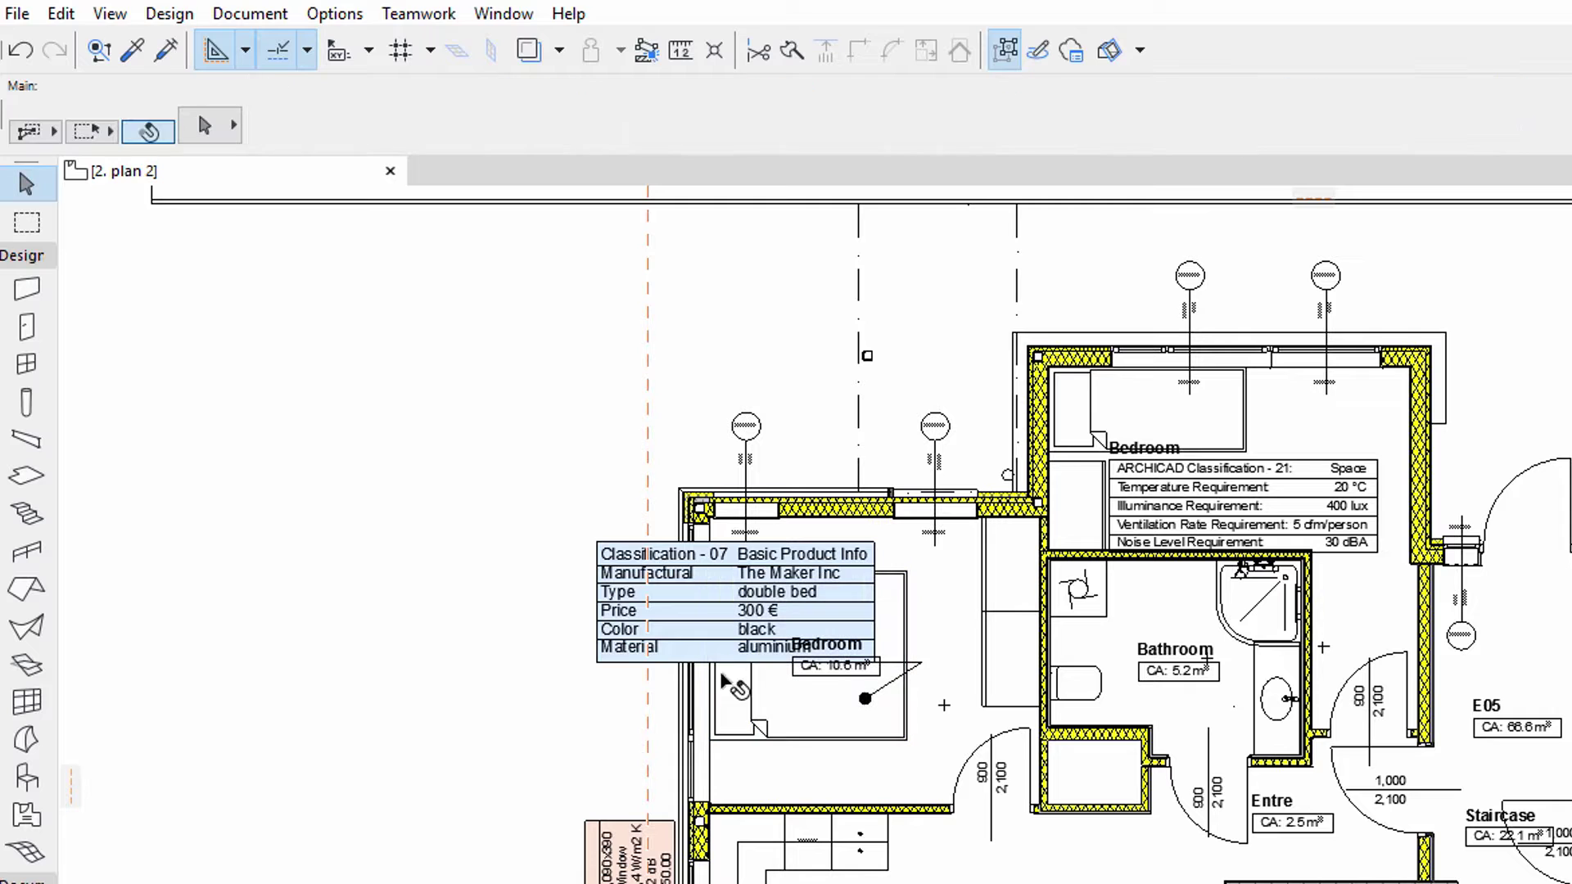
left_click(616, 663)
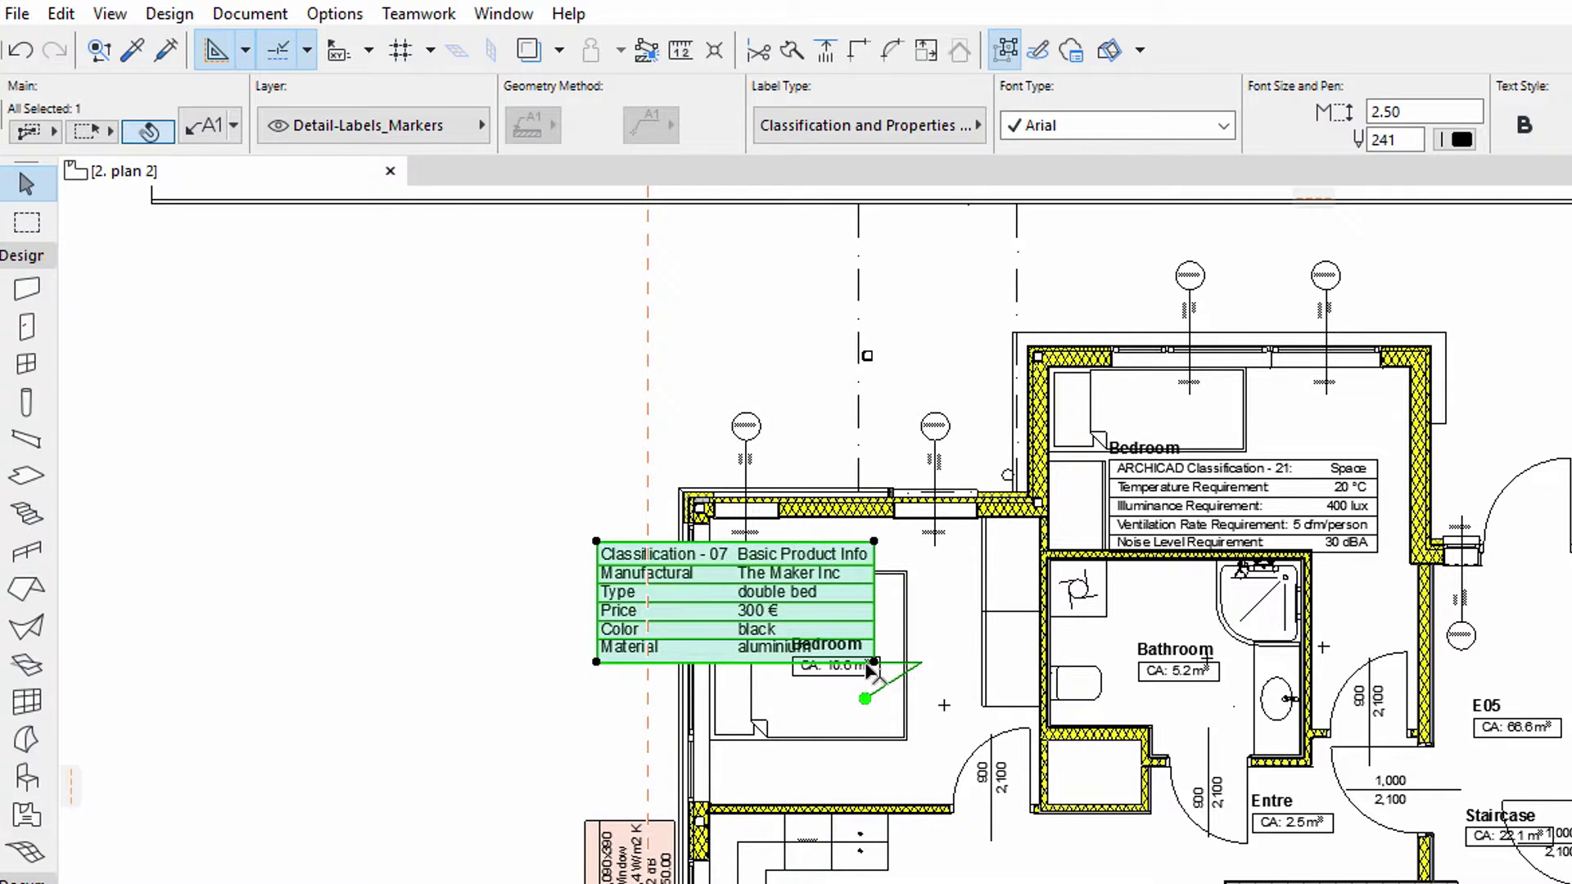
left_click(614, 662)
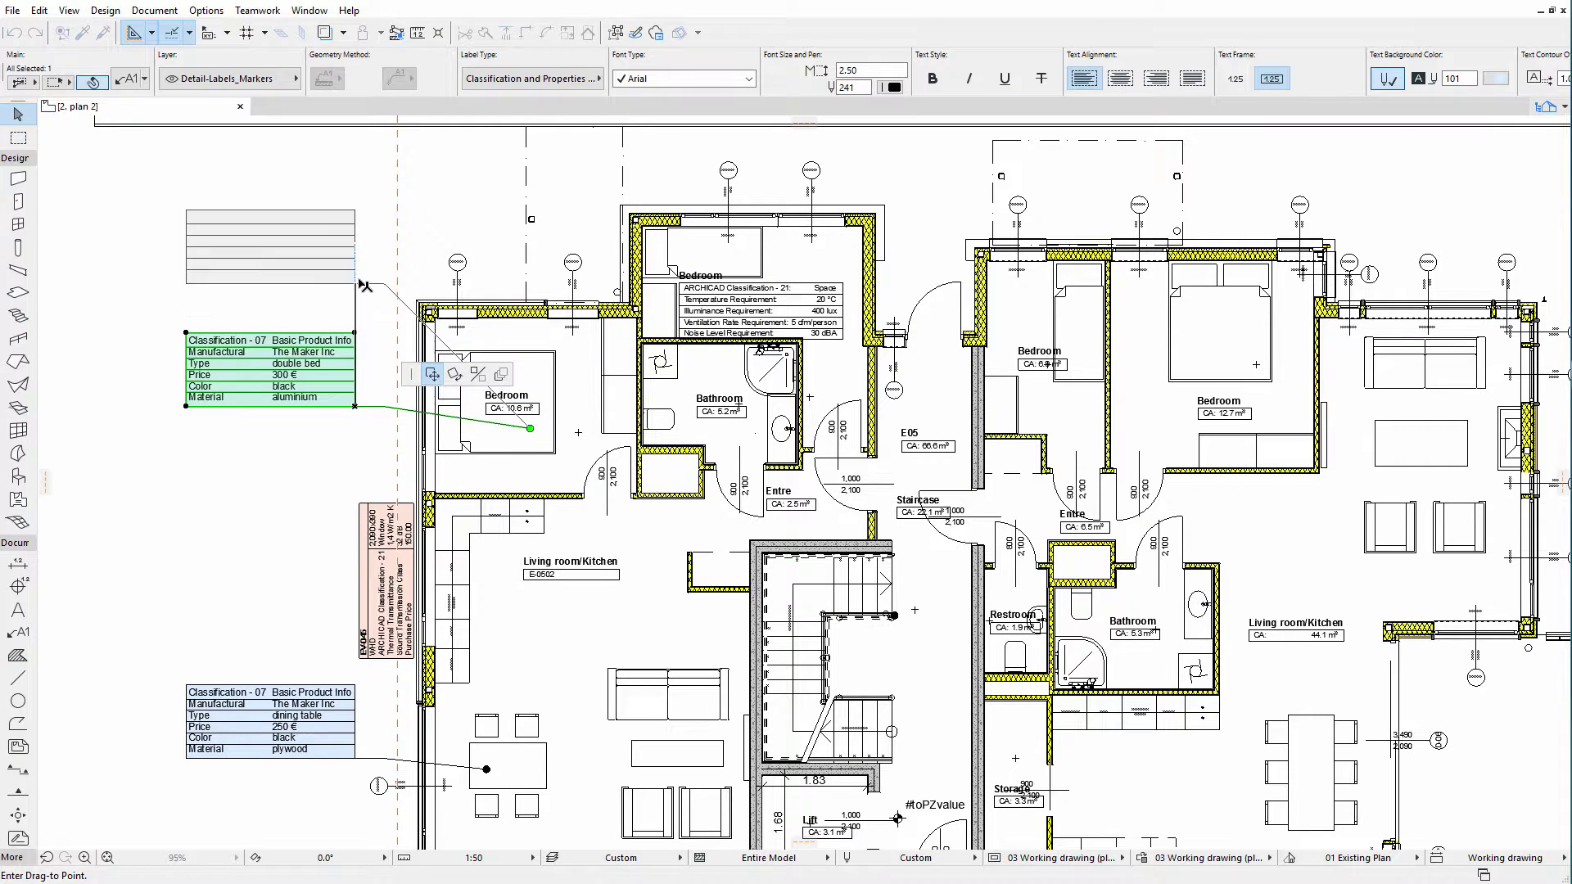
left_click(358, 277)
key("Escape")
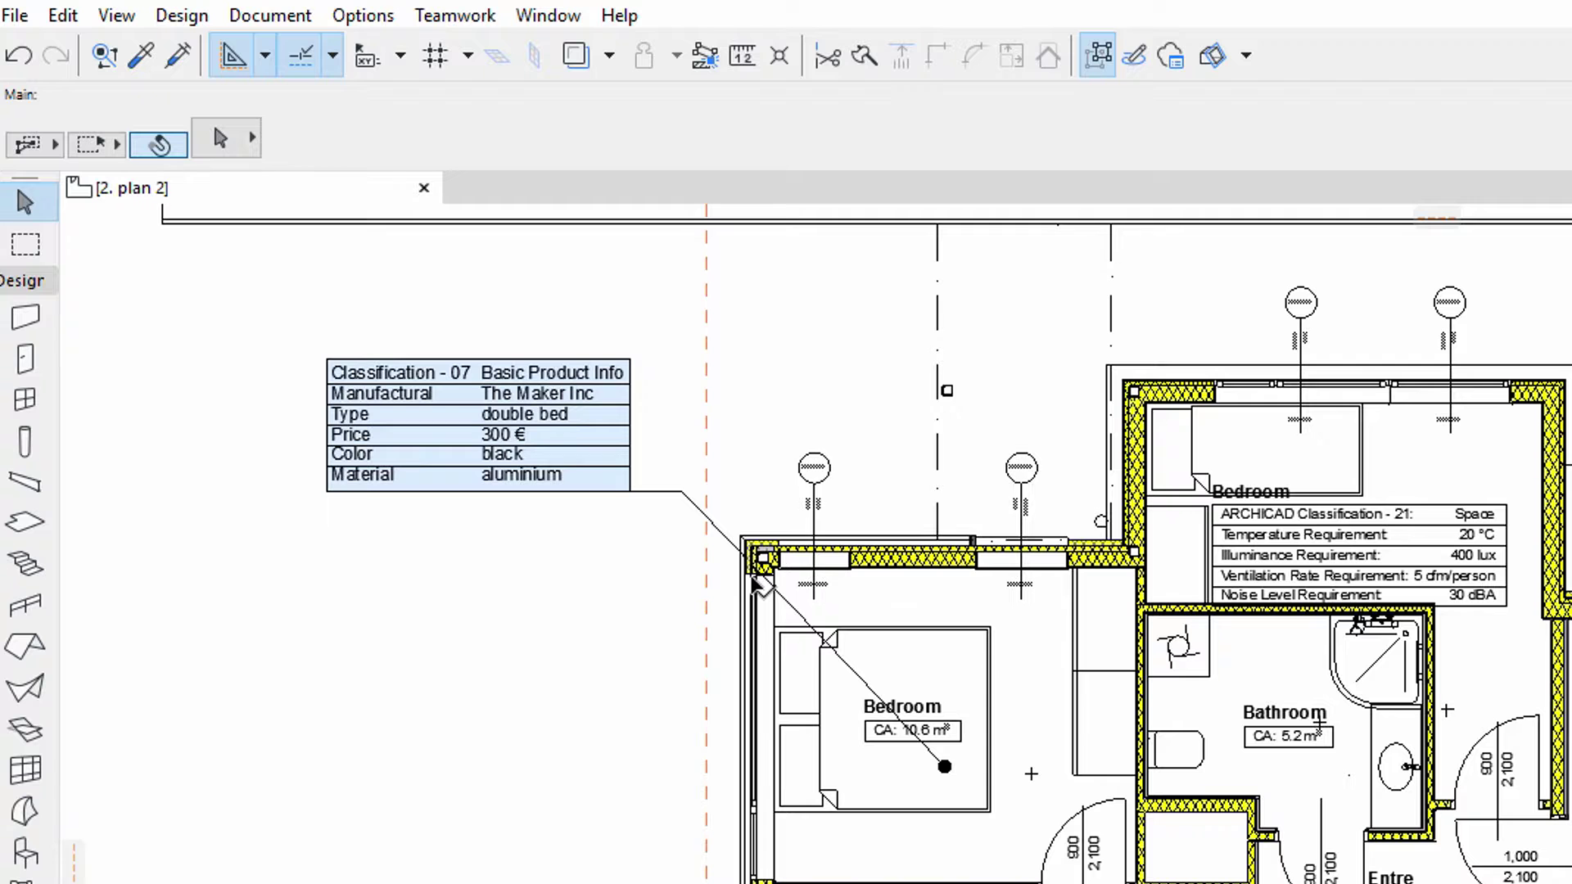
key("Tab")
left_click(754, 580)
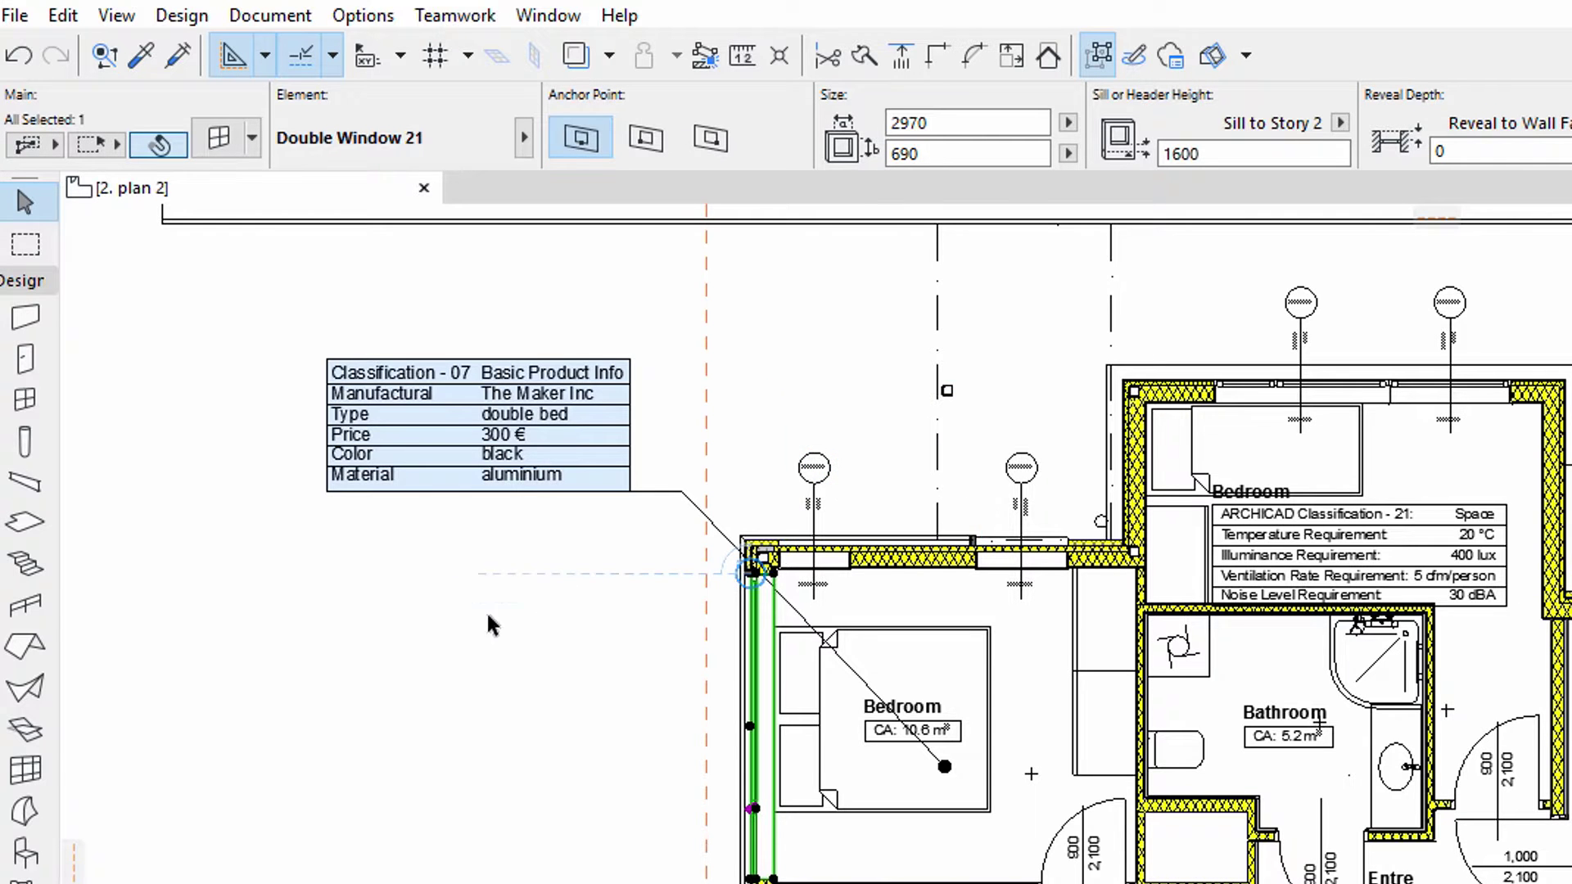
- Open the Double Window 21 settings and scroll through its Classification and Properties list
left_click(217, 137)
left_click(744, 374)
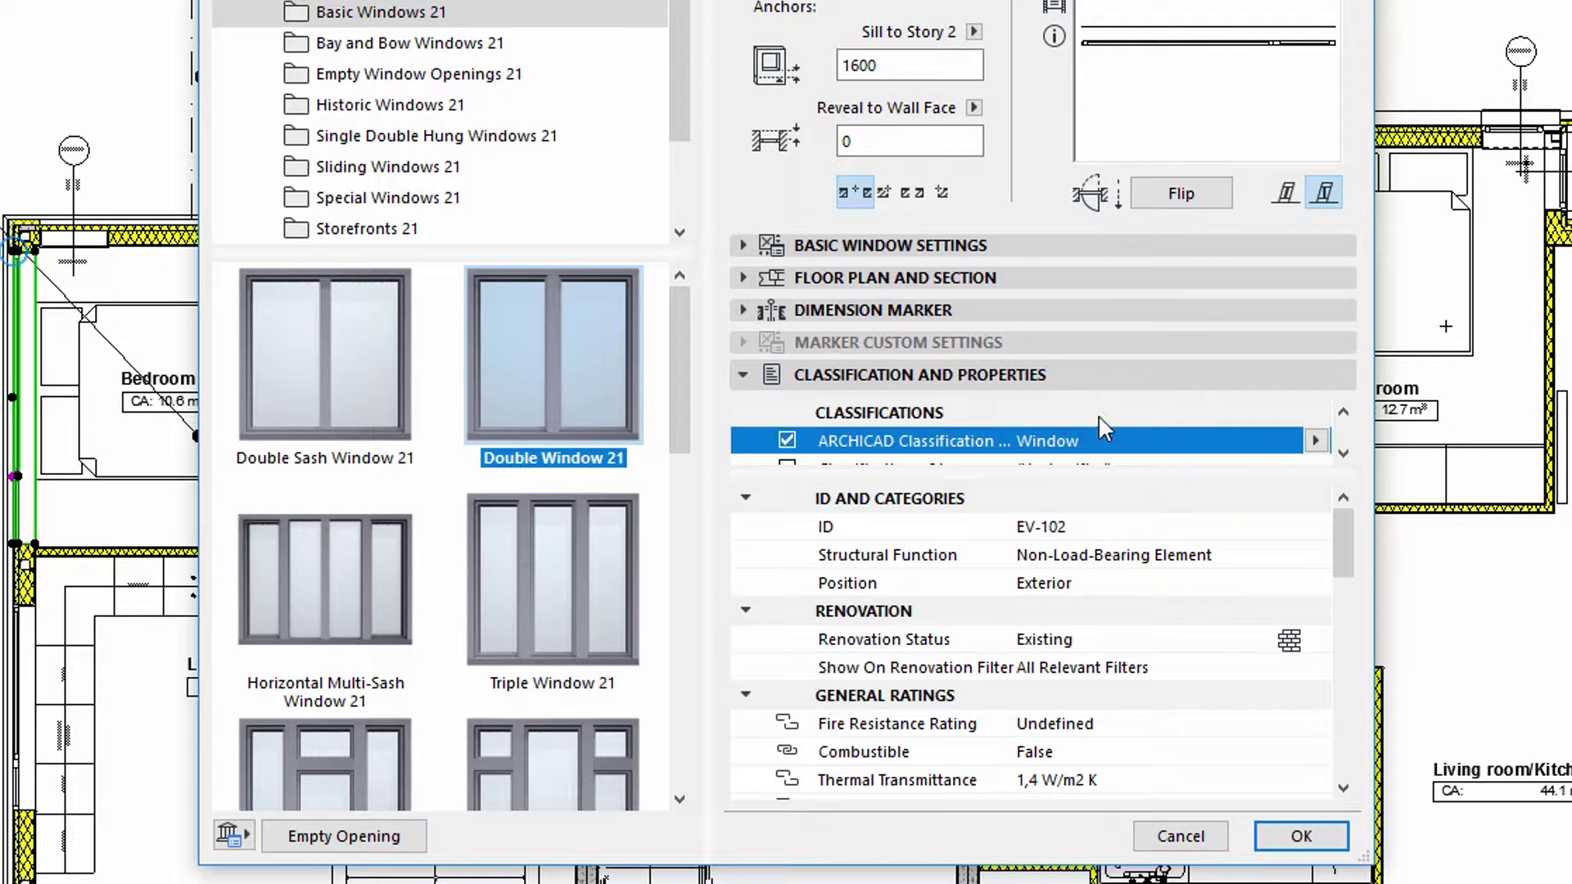
left_click(1343, 454)
left_click(1343, 453)
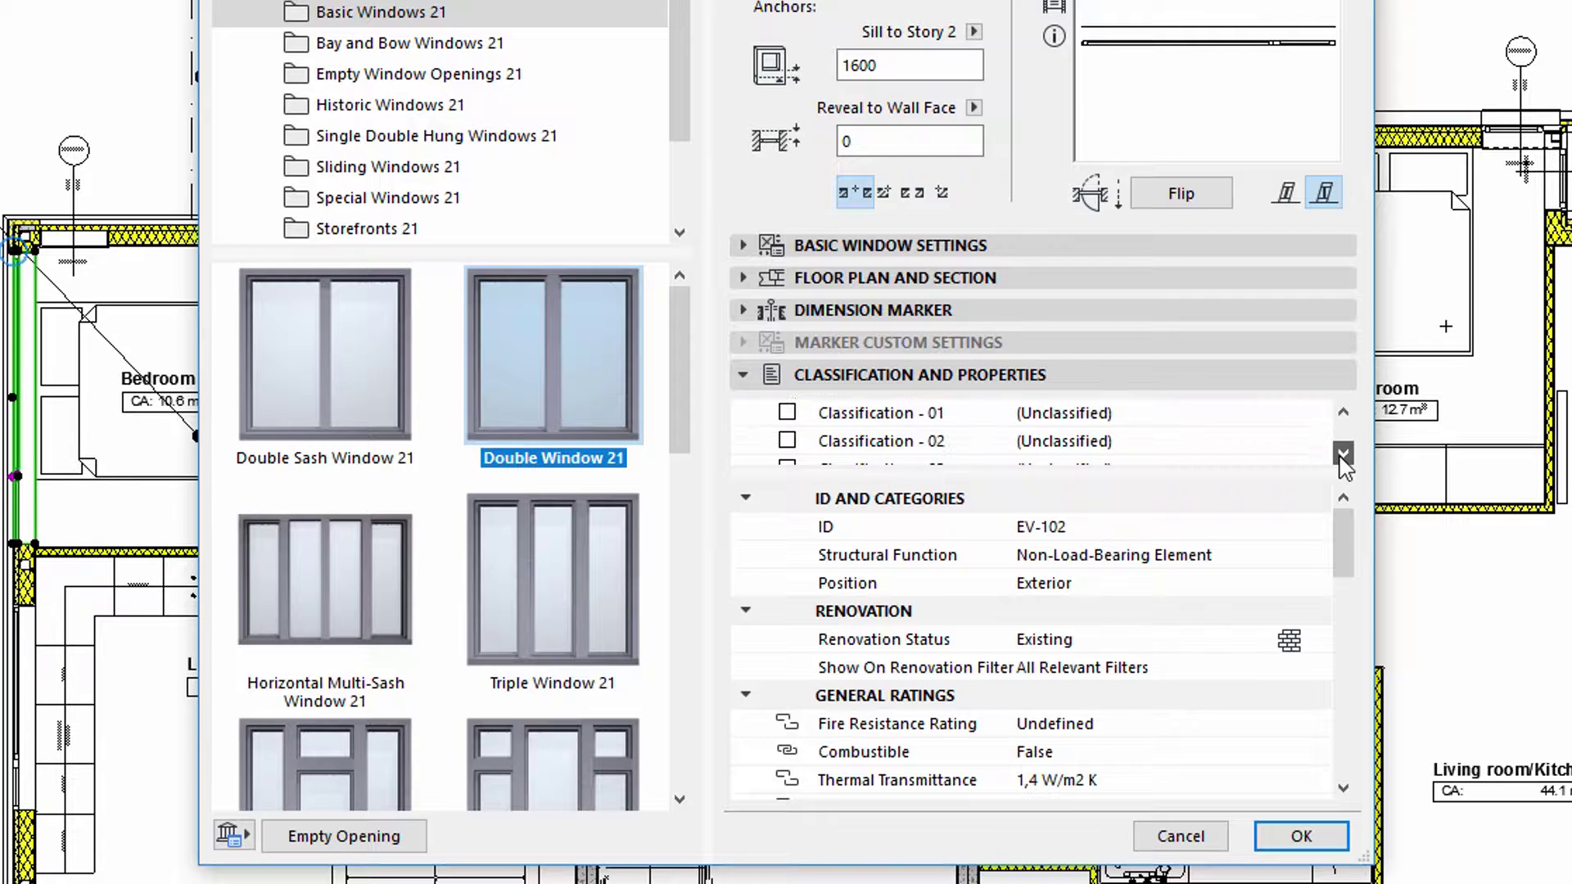
left_click(1343, 454)
left_click(1343, 454)
left_click(1343, 453)
left_click(1343, 454)
left_click(1343, 455)
left_click(1343, 412)
- Set the double window's Dimension Marker to Window Stamp 21
left_click(1343, 411)
left_click(1343, 412)
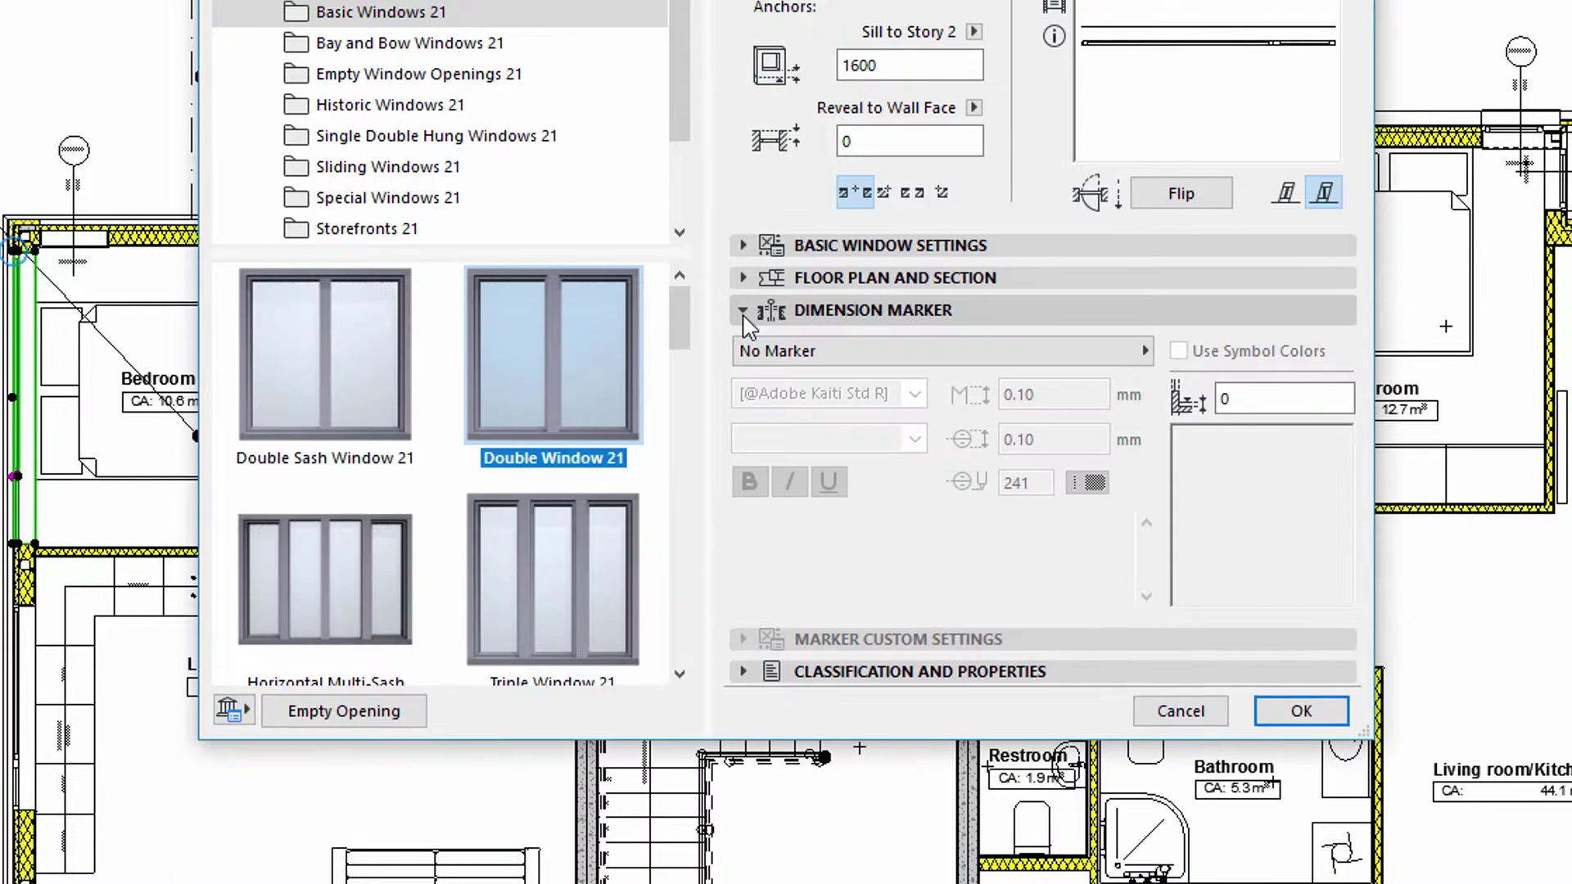
left_click(774, 354)
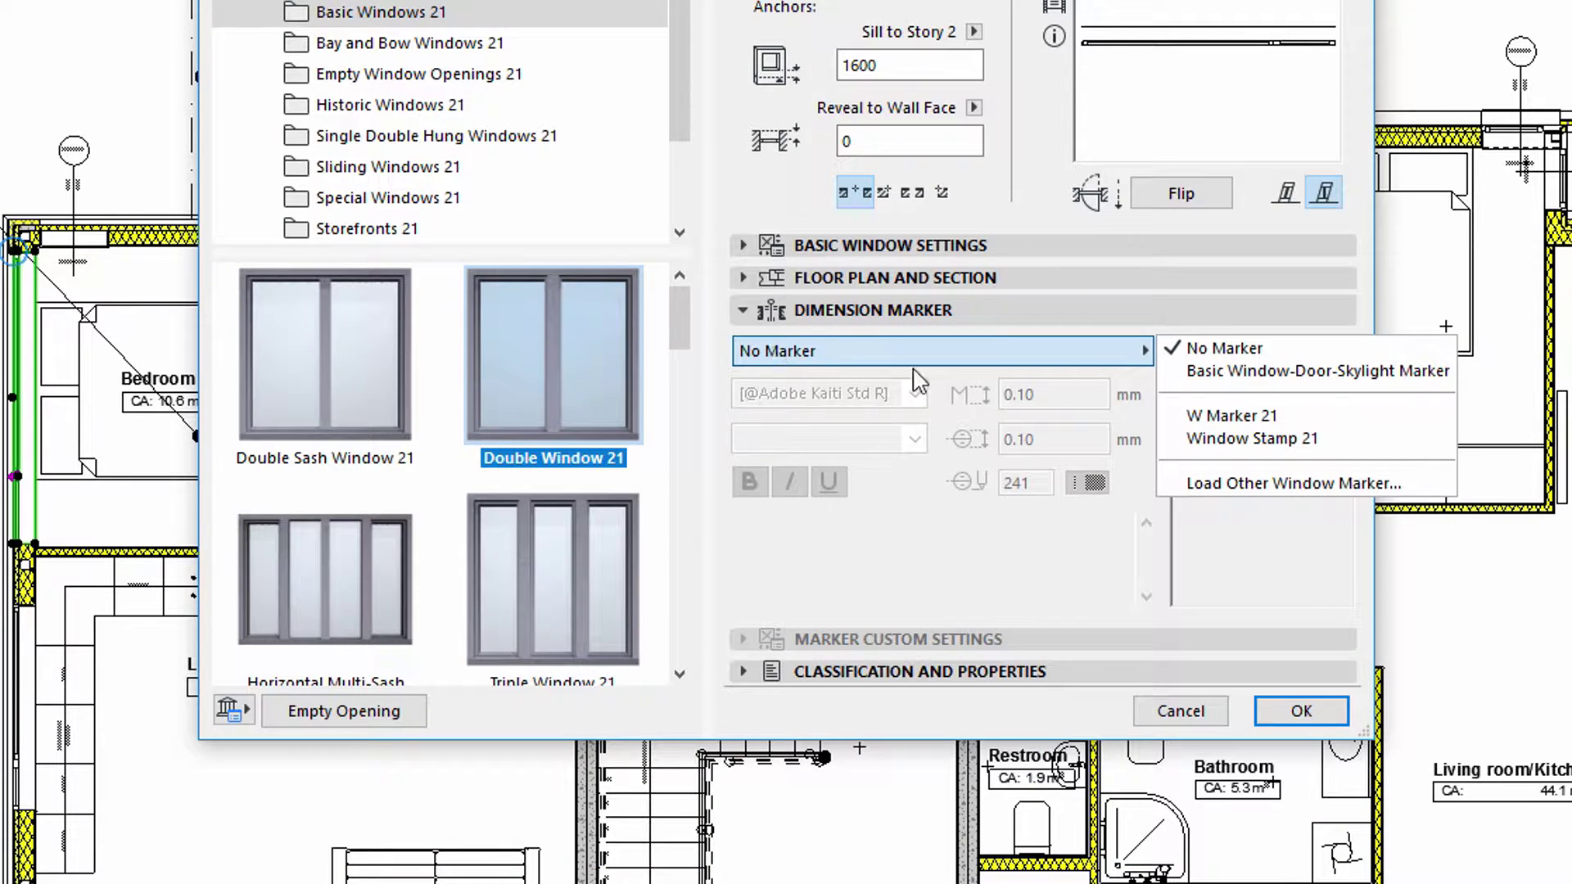
left_click(1218, 438)
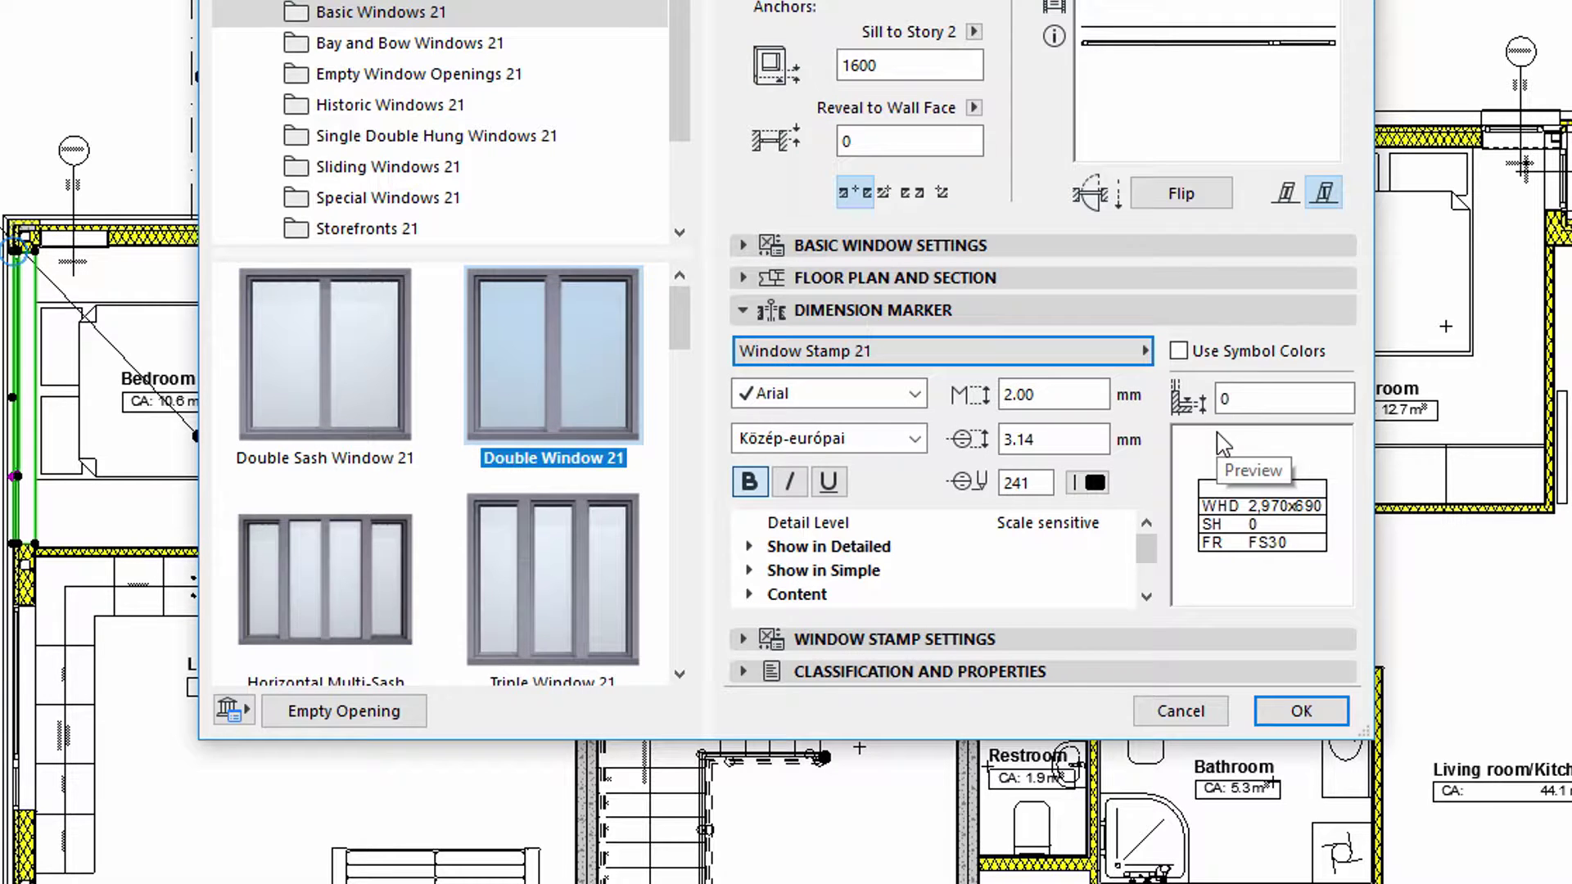
left_click(745, 311)
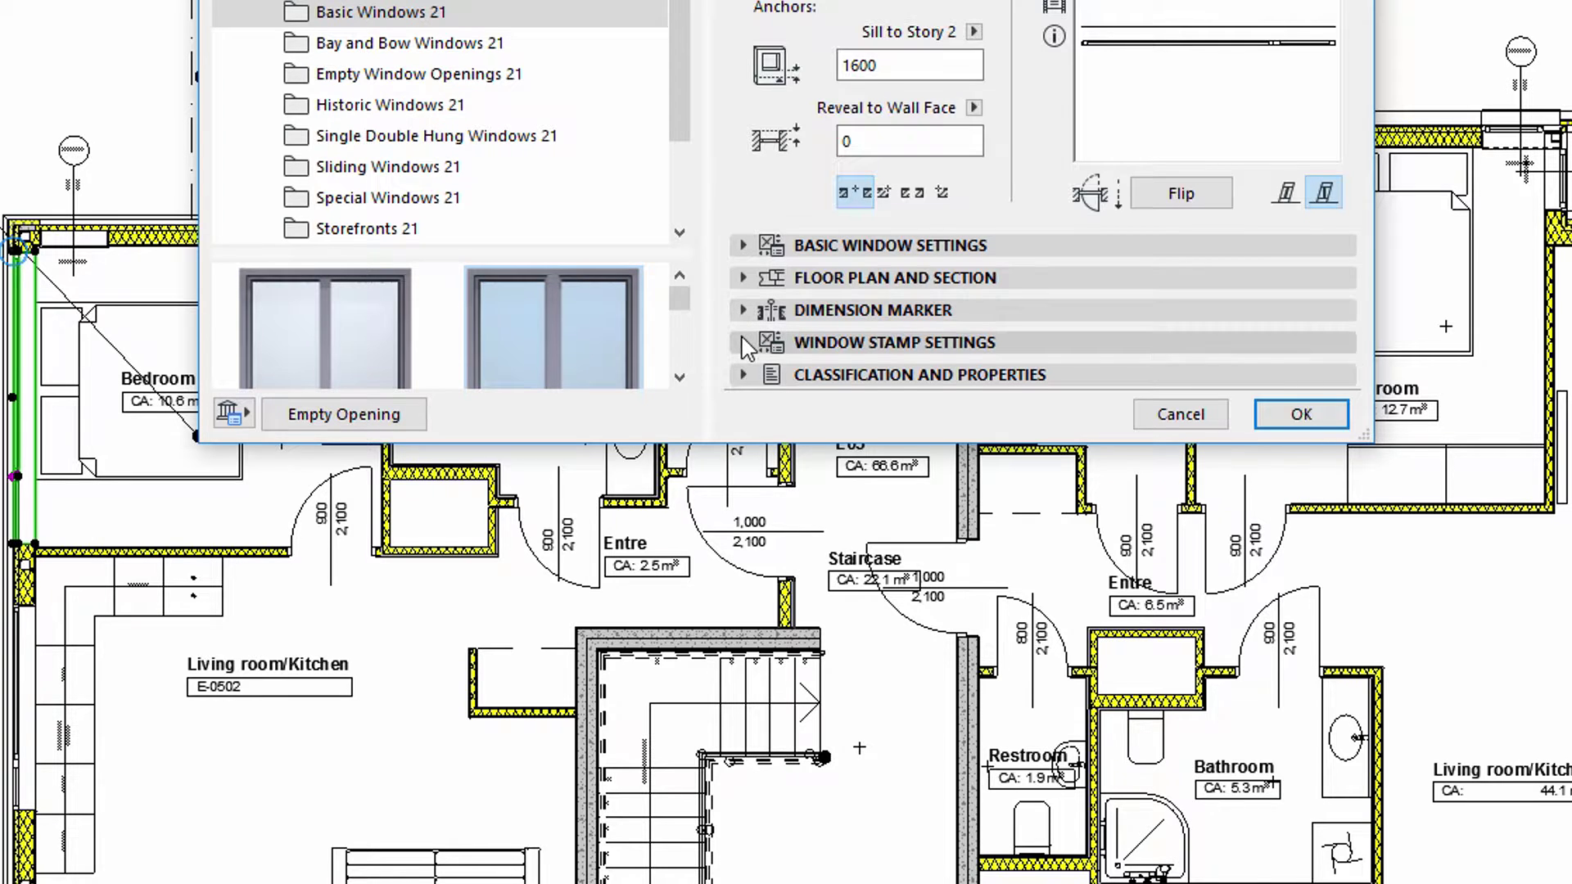
- In Window Stamp Settings, uncheck Fire Rating and Sill Height under Show up to 1:50
left_click(744, 343)
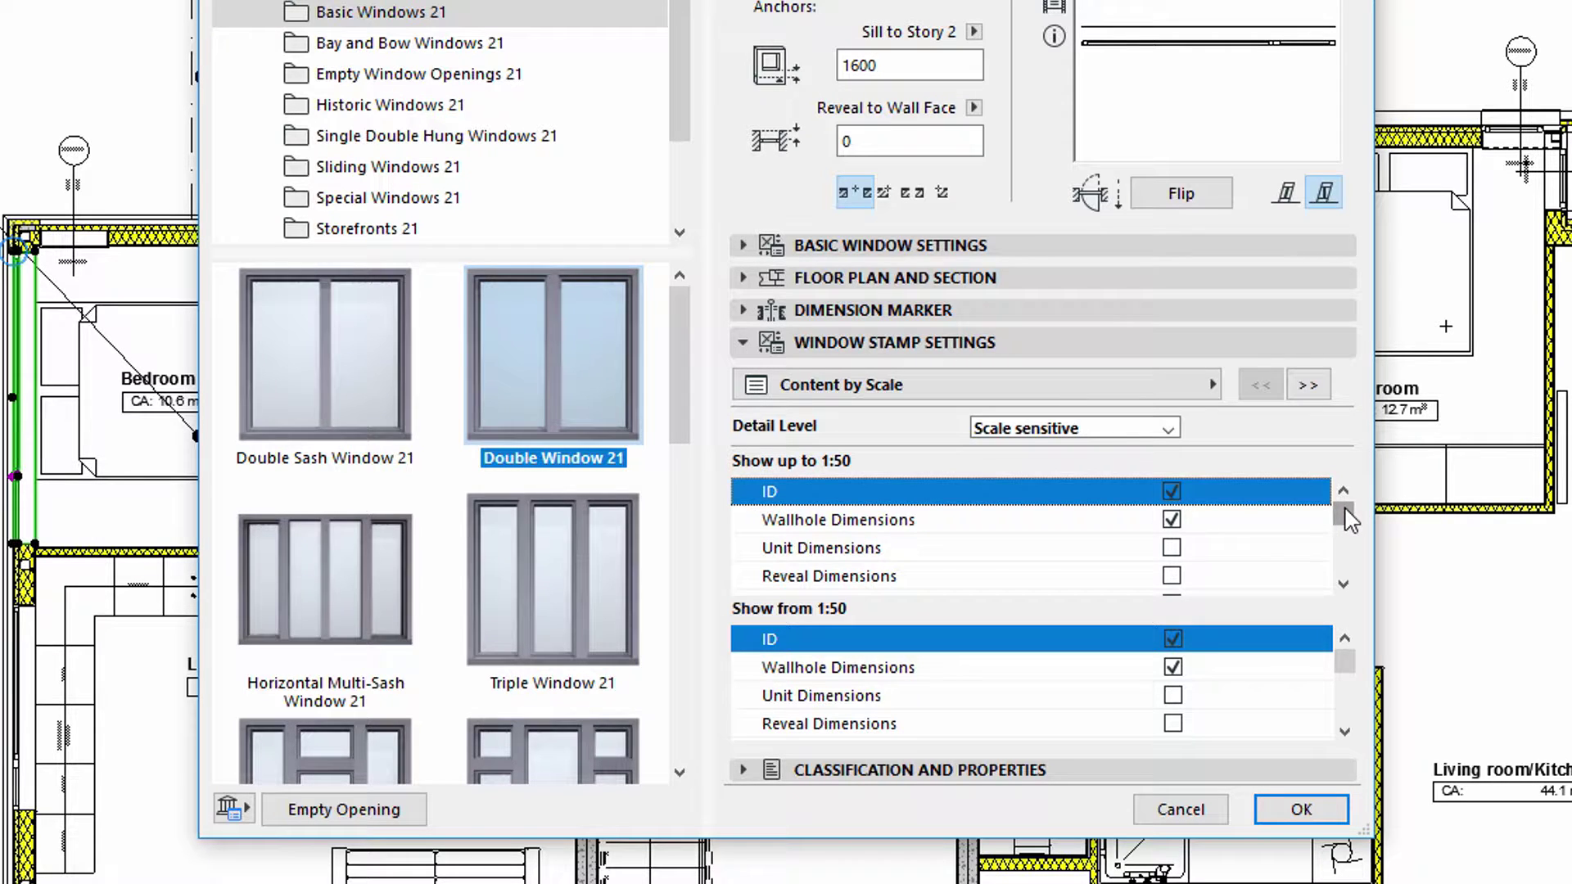
left_click_drag(1347, 518, 1343, 588)
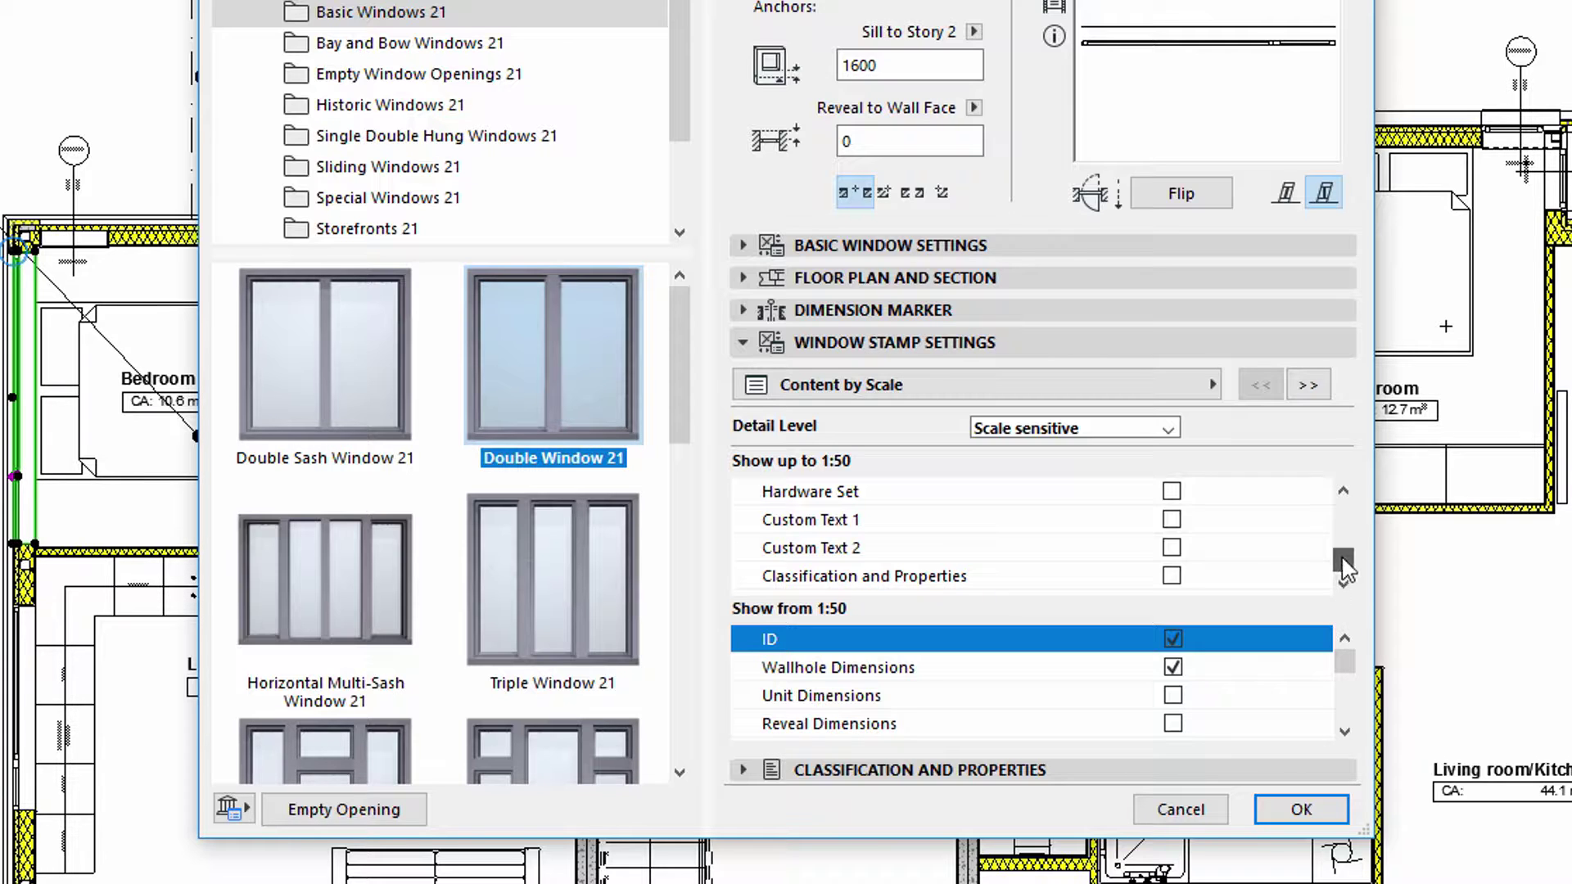
left_click_drag(1344, 565, 1351, 531)
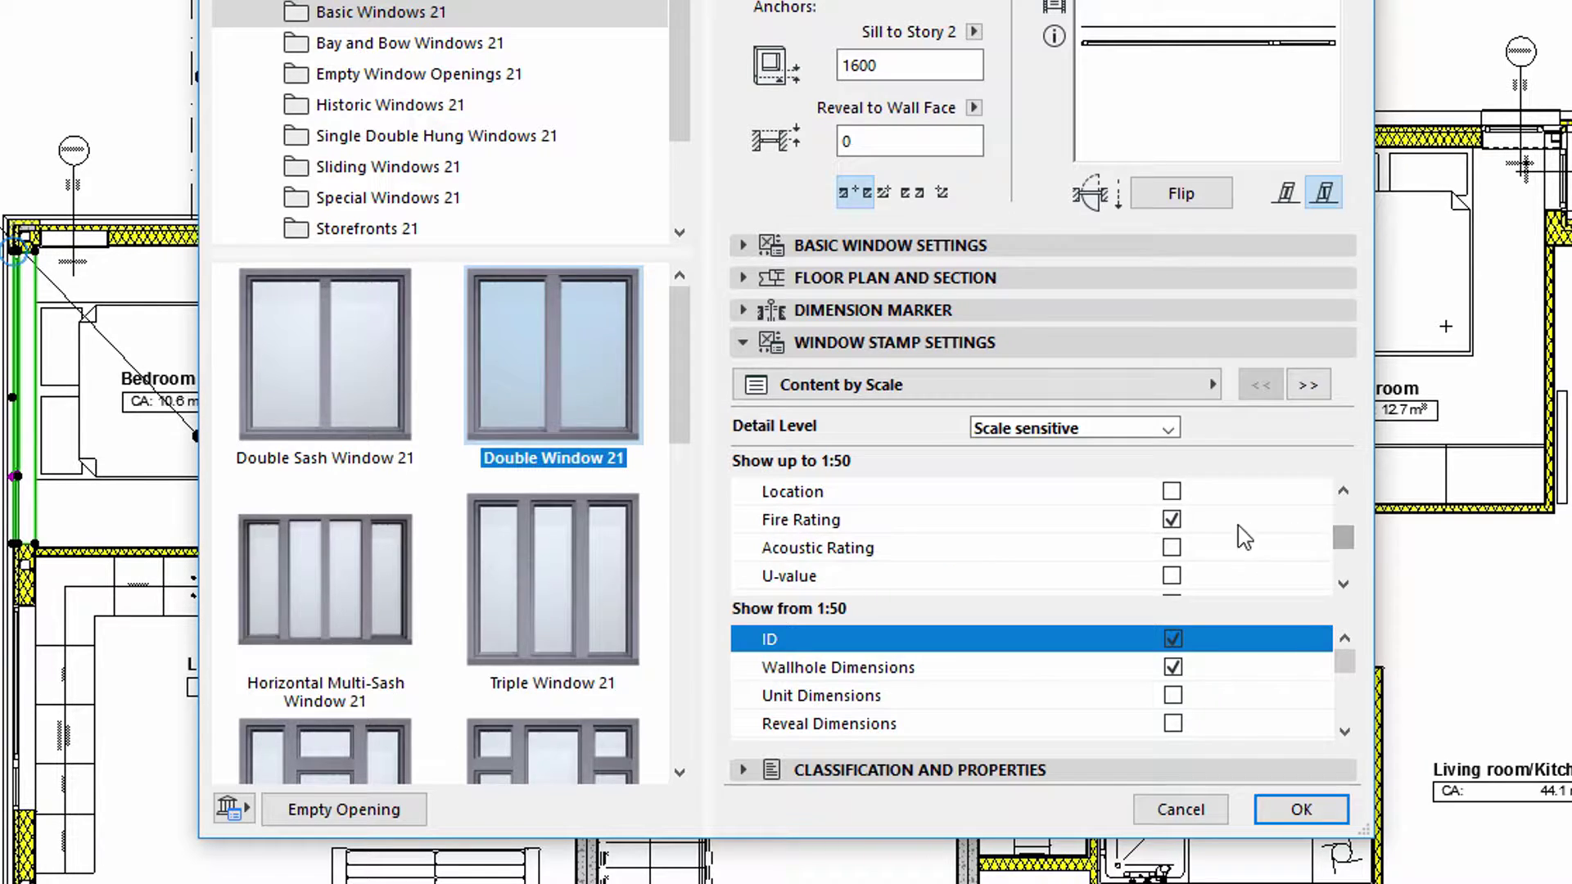
left_click(1172, 523)
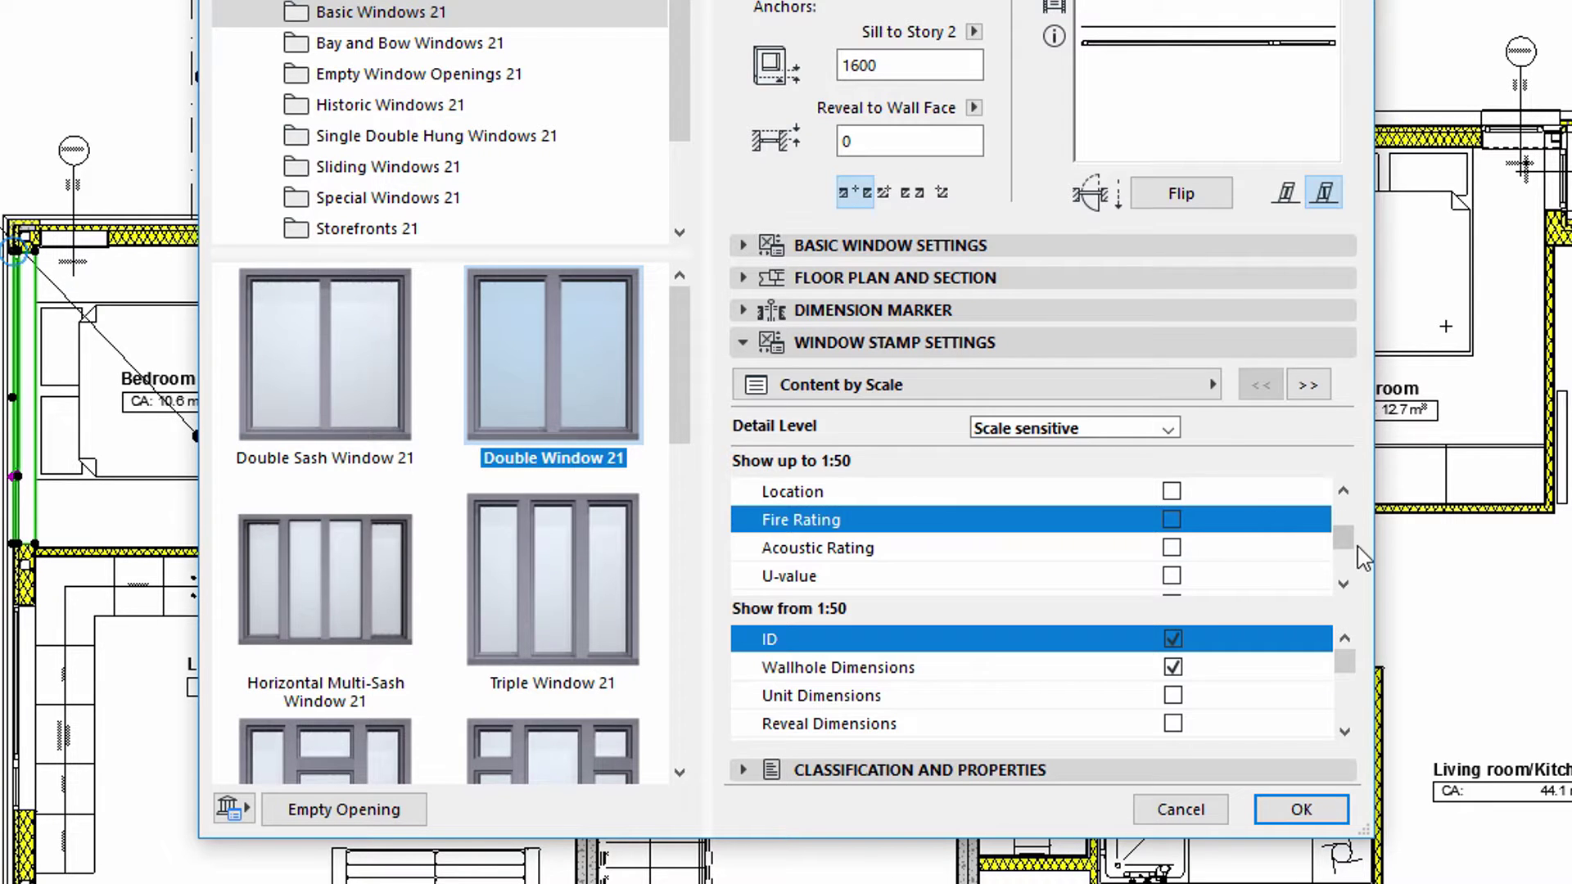
left_click_drag(1345, 539, 1346, 524)
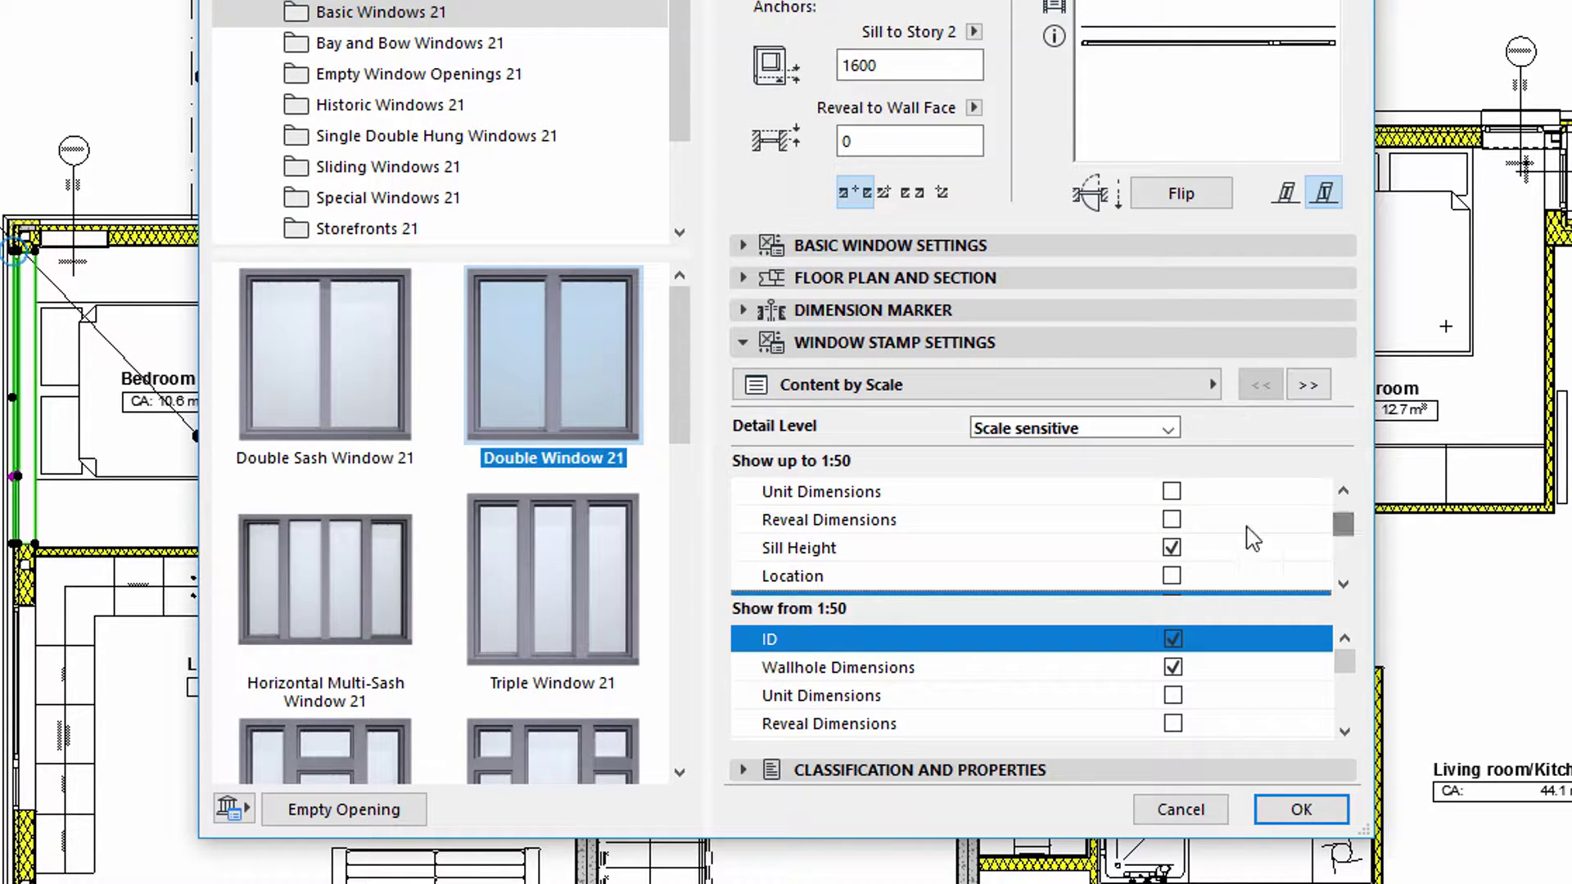
left_click(1172, 548)
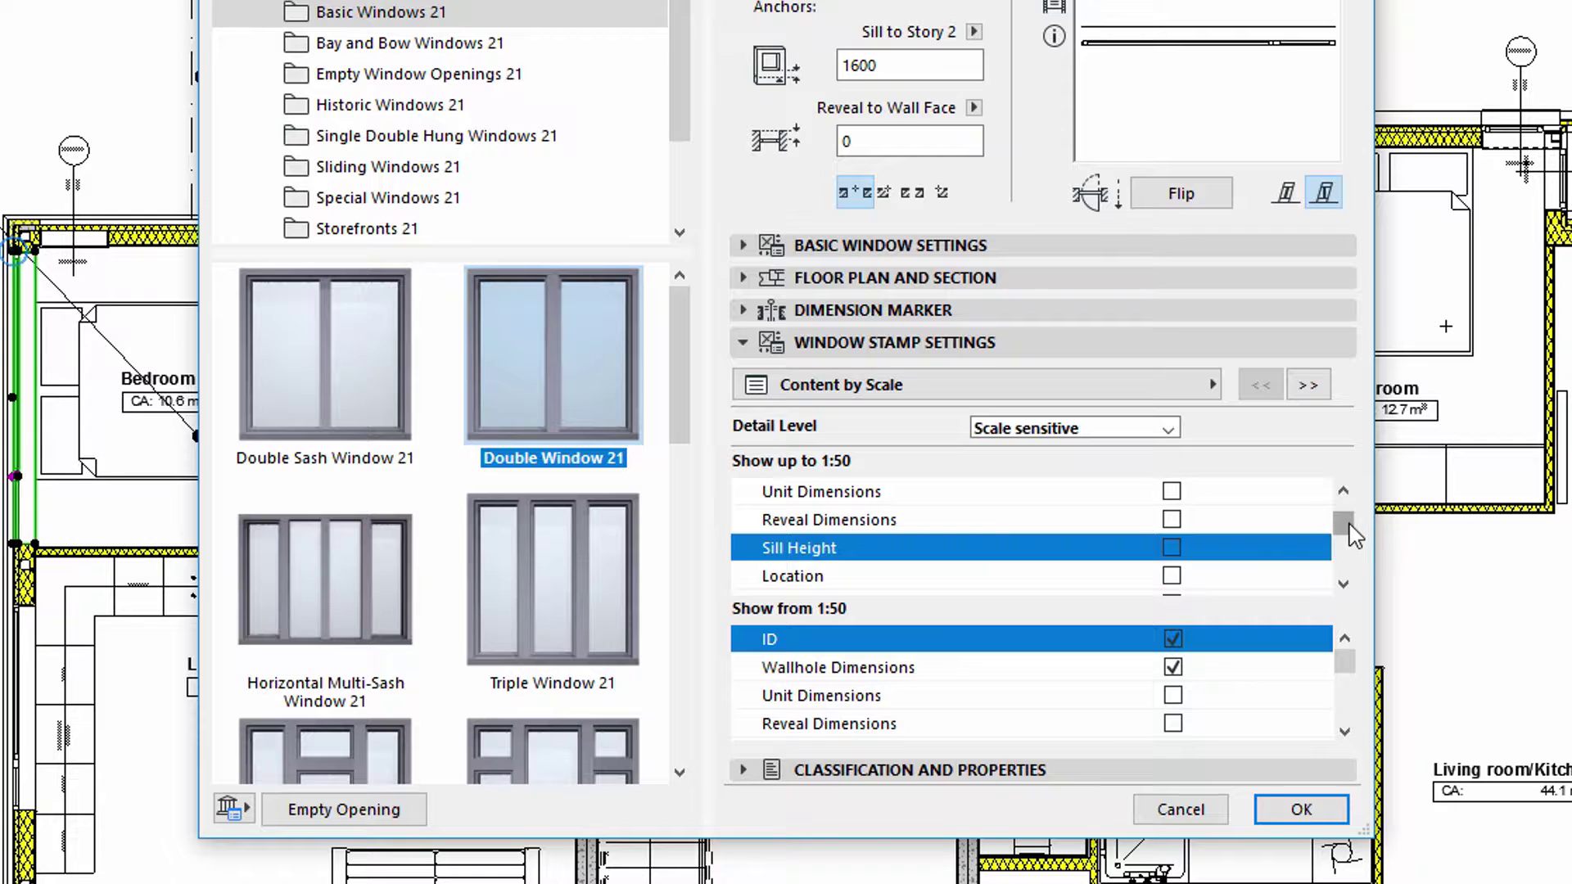
- Check Classification and Properties in both the up to 1:50 and from 1:50 lists
left_click_drag(1344, 526, 1345, 583)
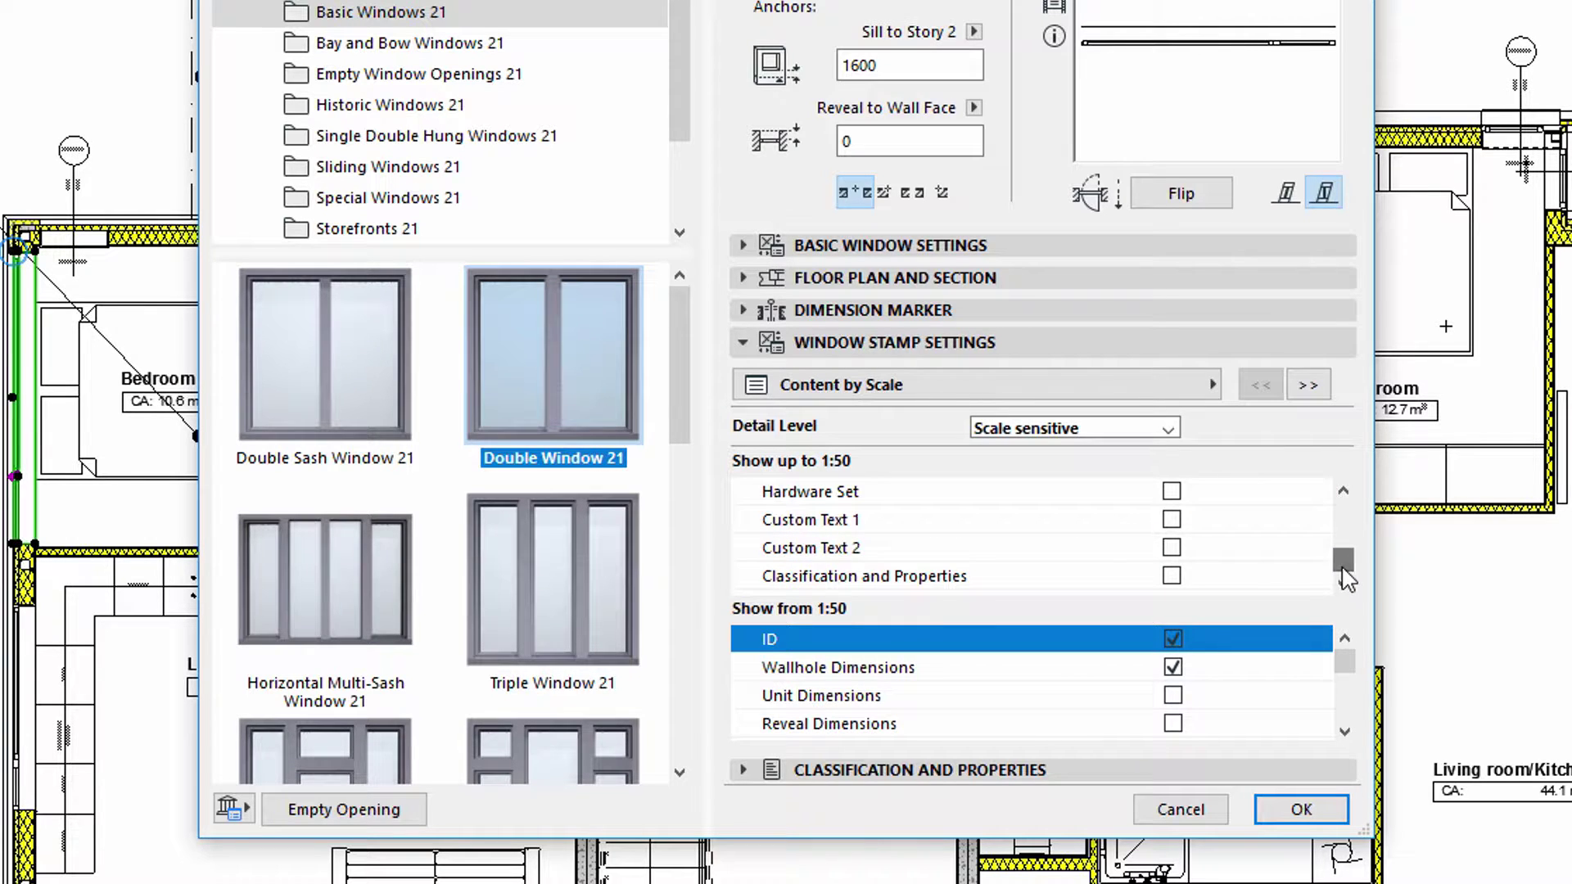
left_click(1172, 576)
left_click(1172, 576)
left_click_drag(1350, 671, 1348, 716)
left_click(1174, 725)
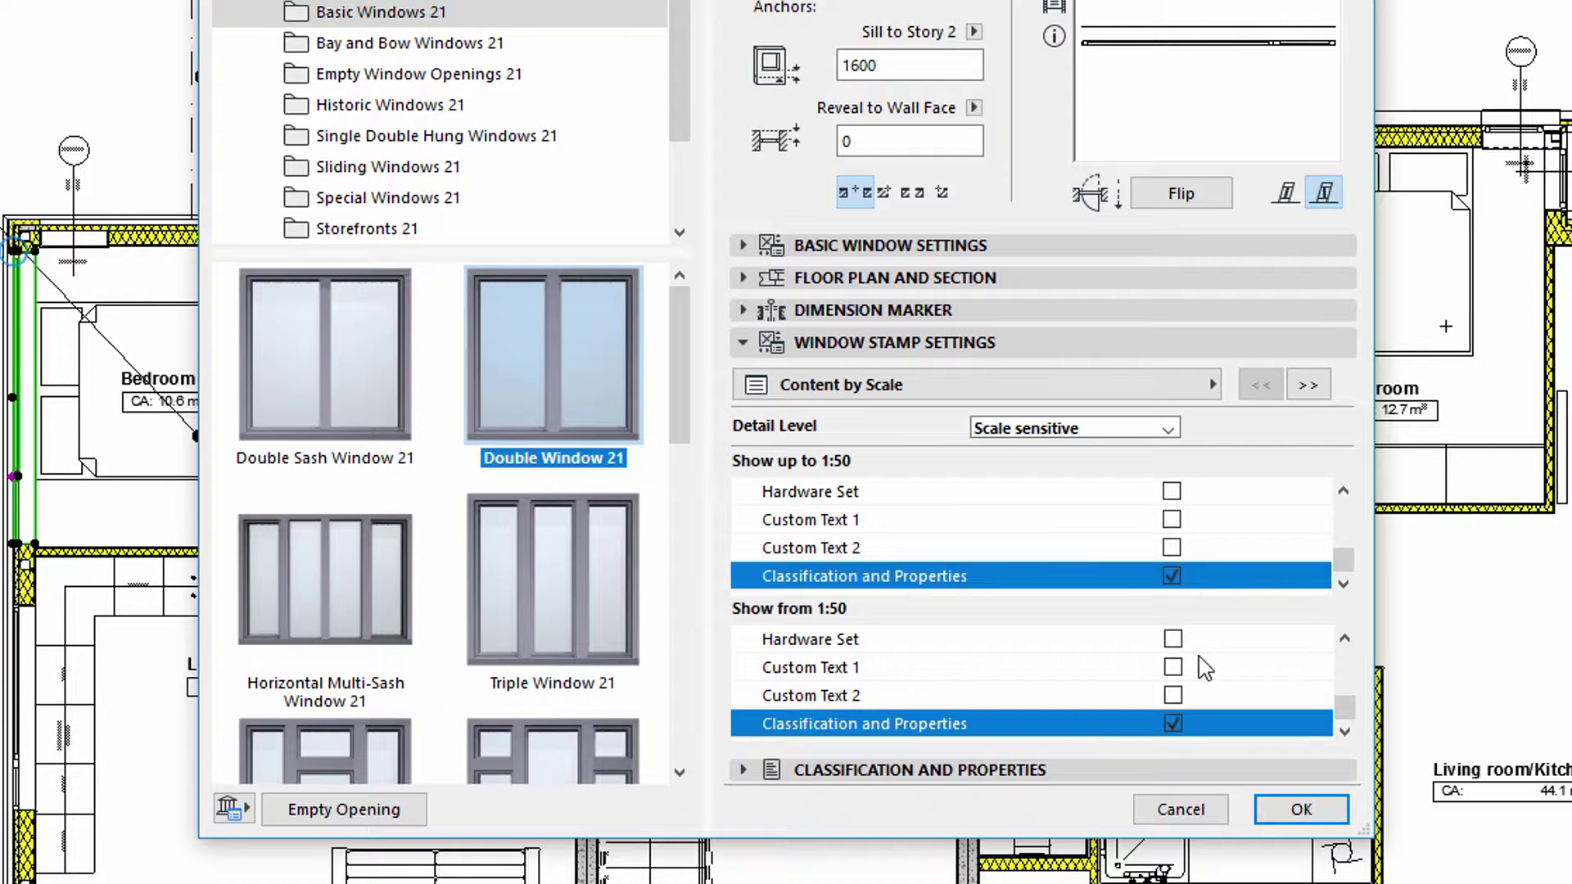
- Page past Content 1–3 to the window stamp's Classification and Properties page
left_click(1309, 385)
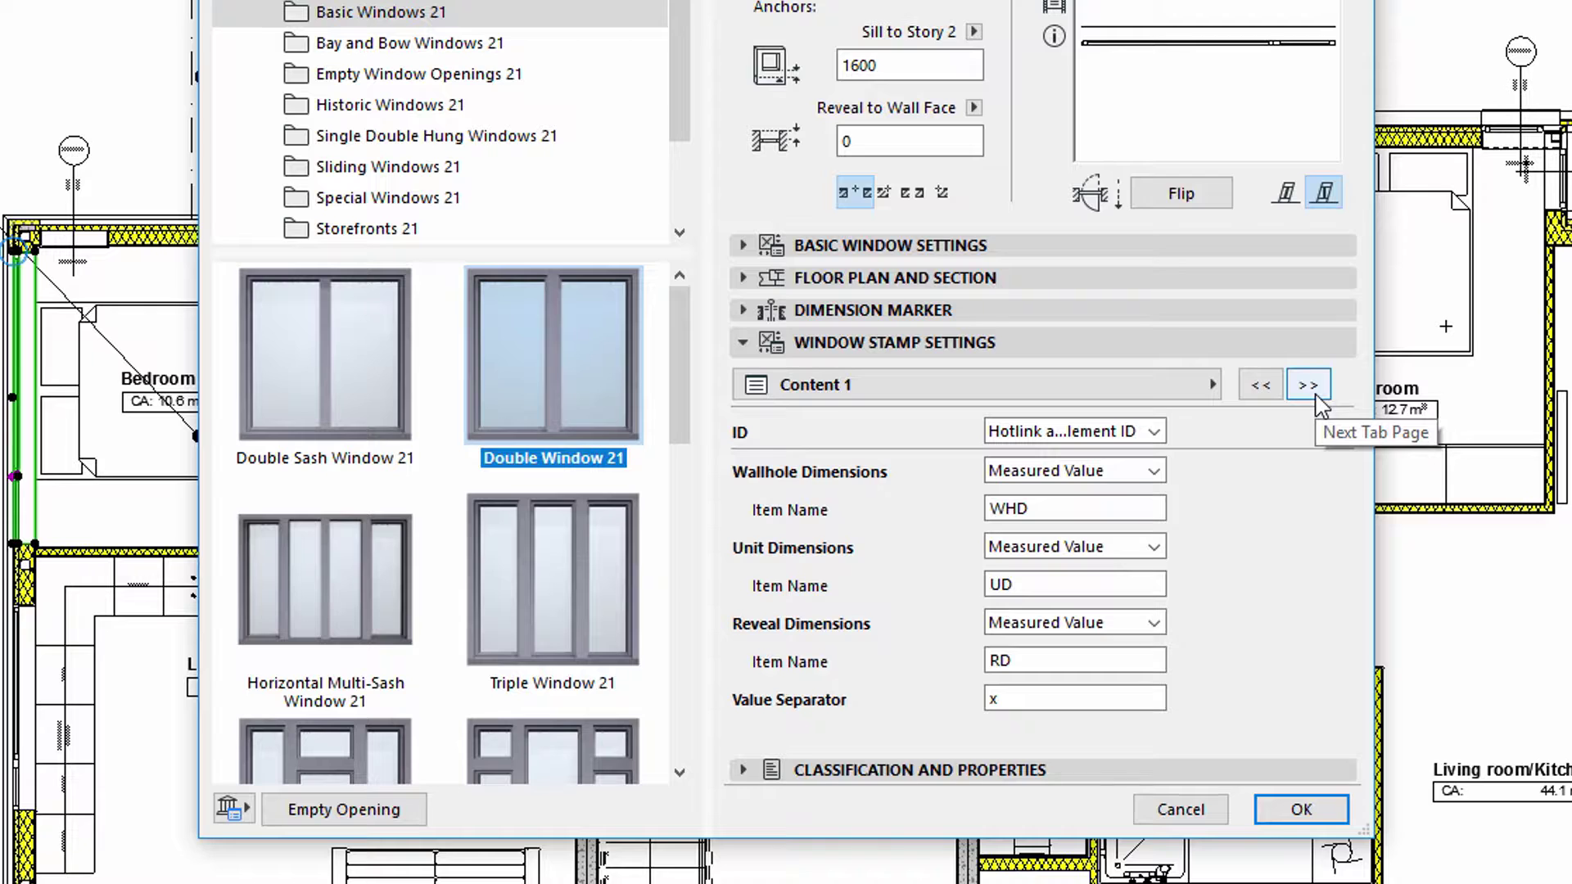
left_click(1309, 385)
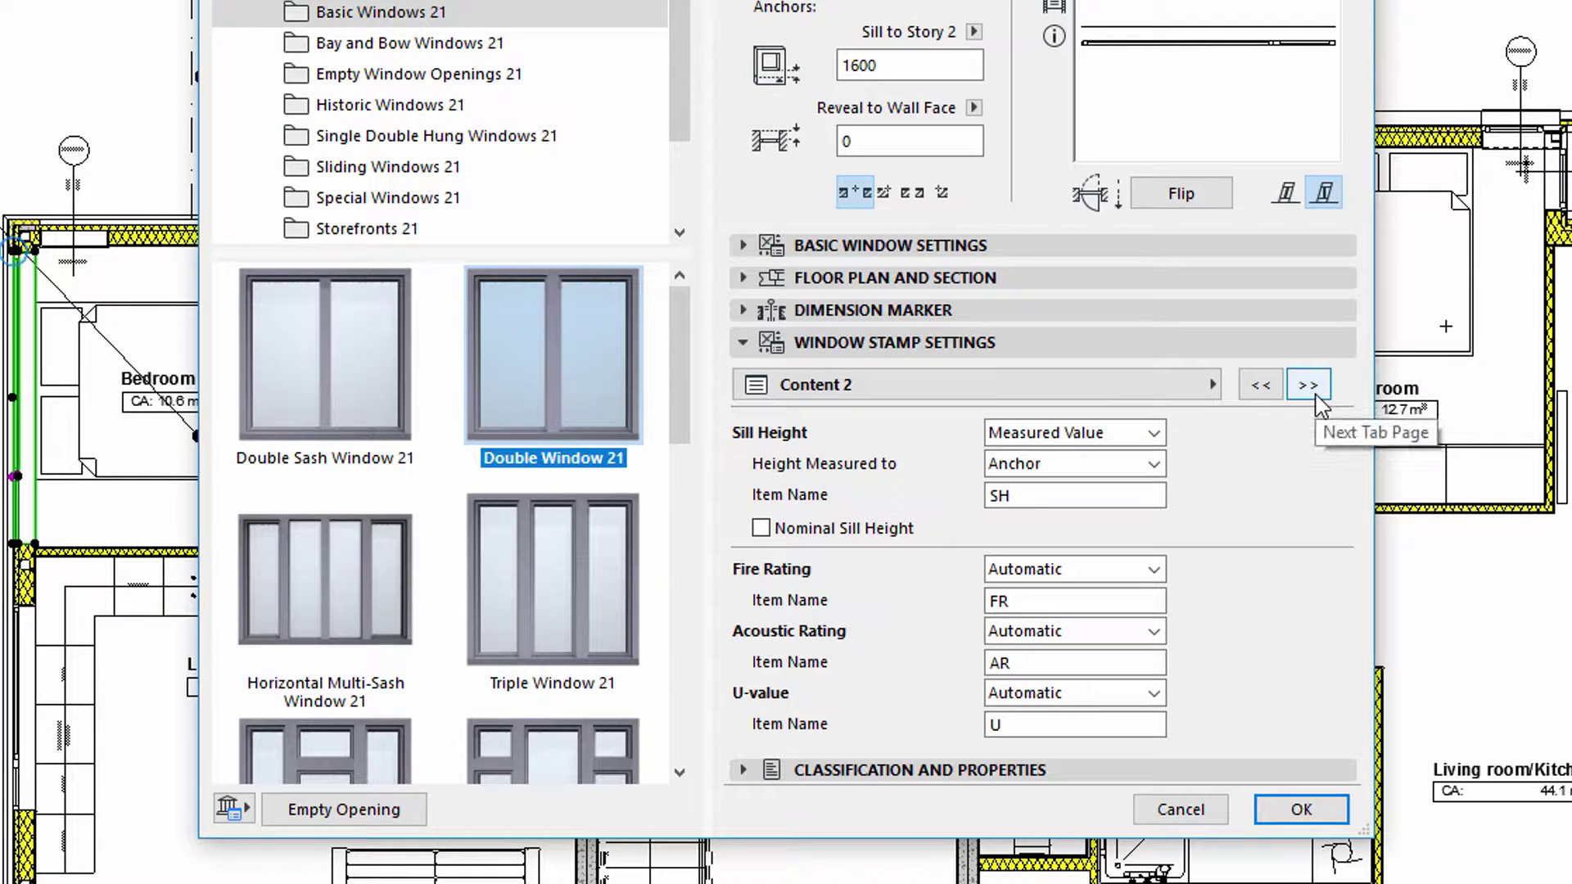
left_click(1314, 392)
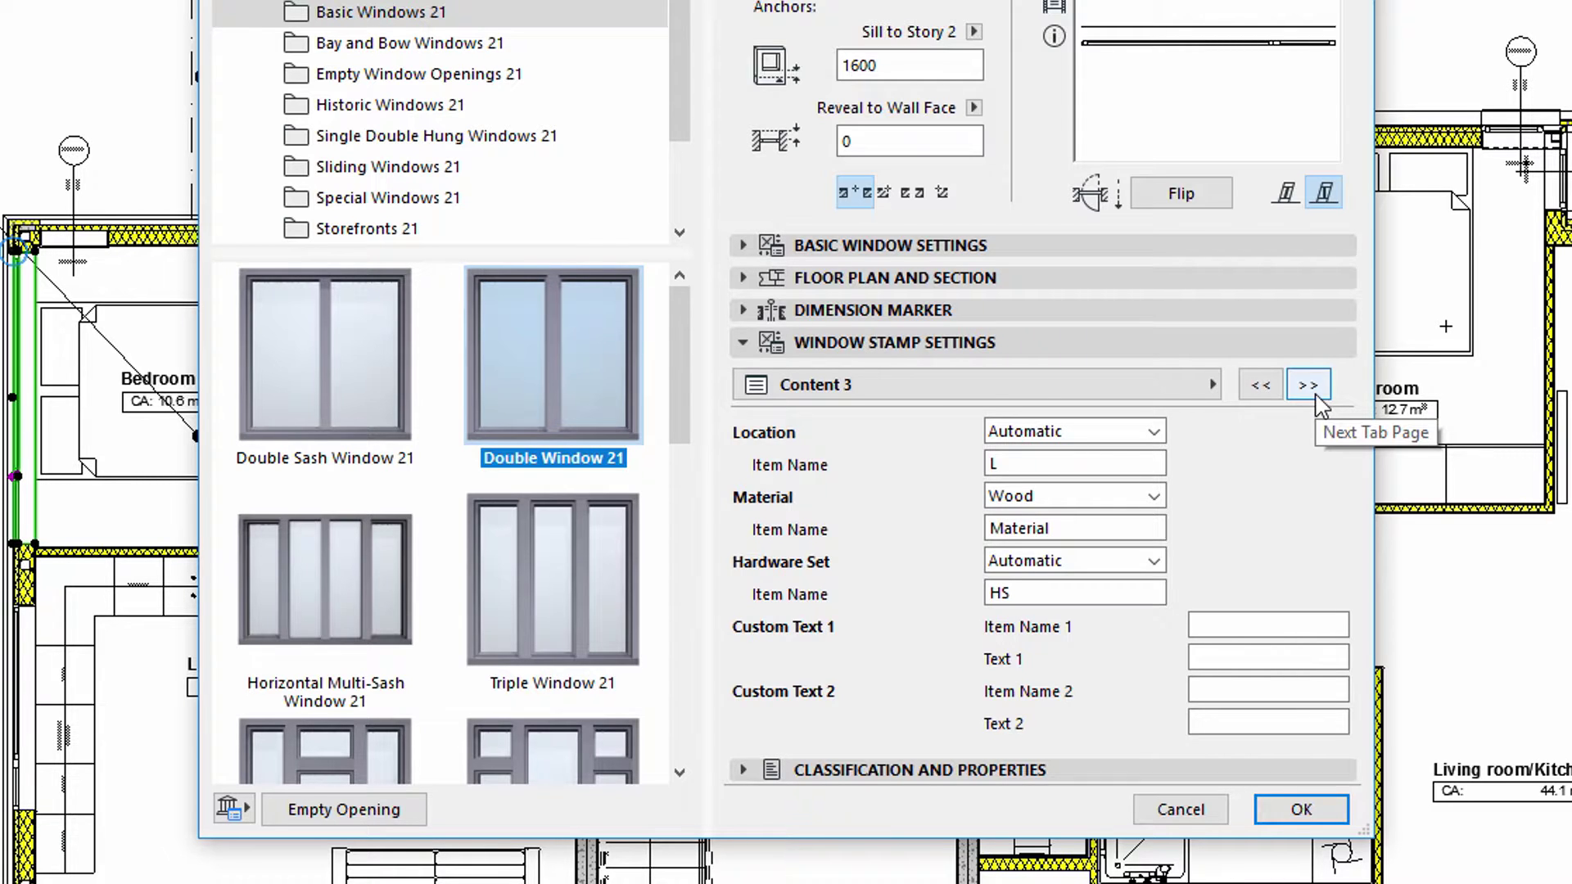
left_click(1308, 385)
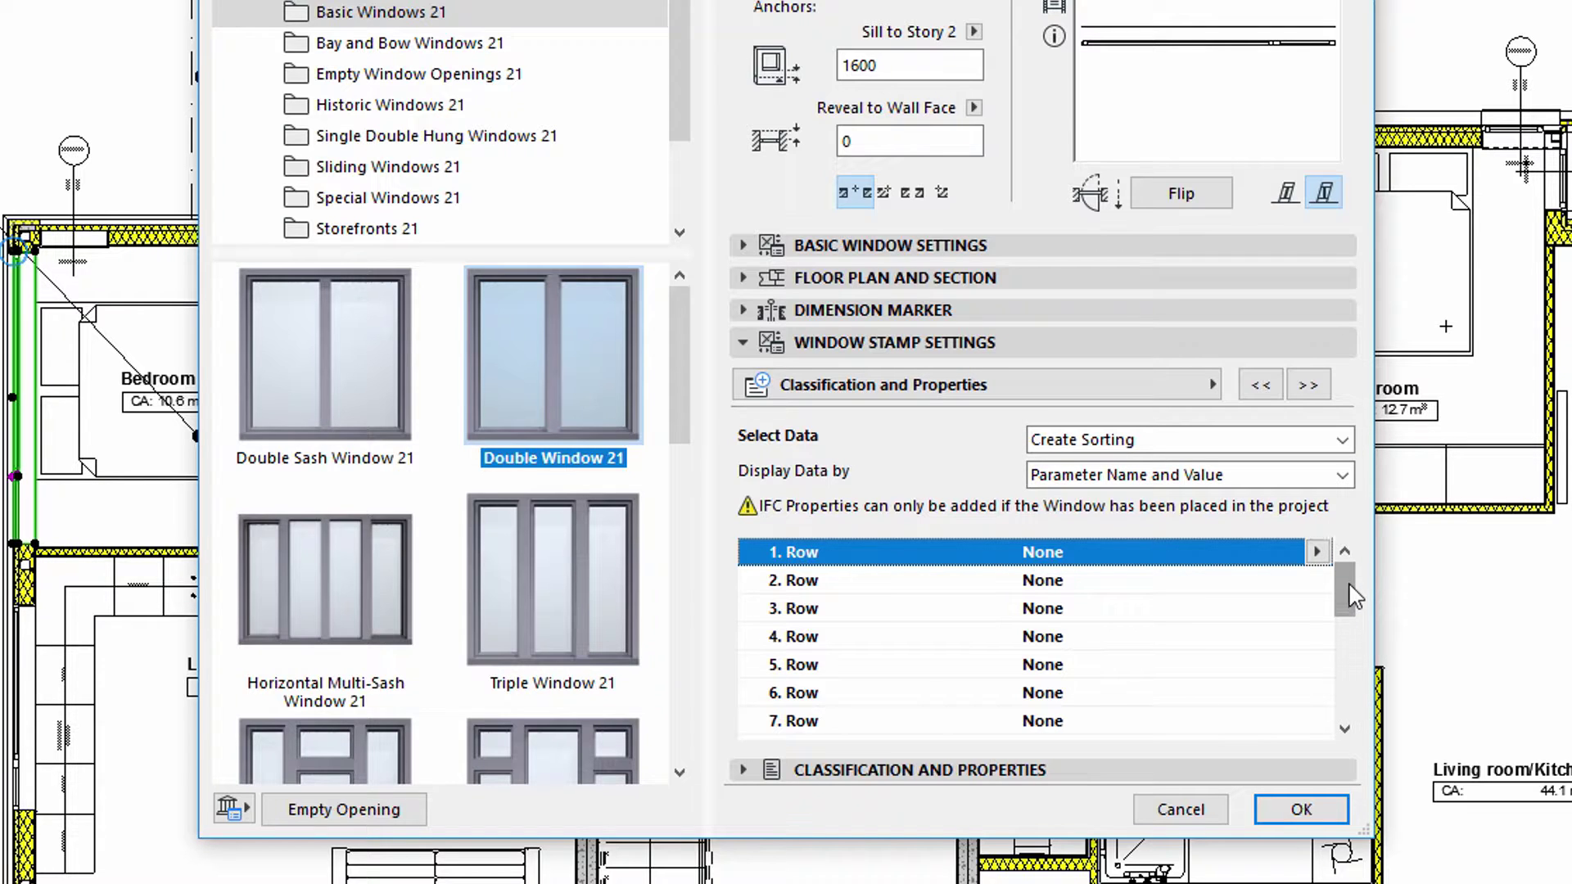
- Set stamp rows 1 and 2 to ARCHICAD Classification - 21 and Thermal Transmittance
left_click(1318, 553)
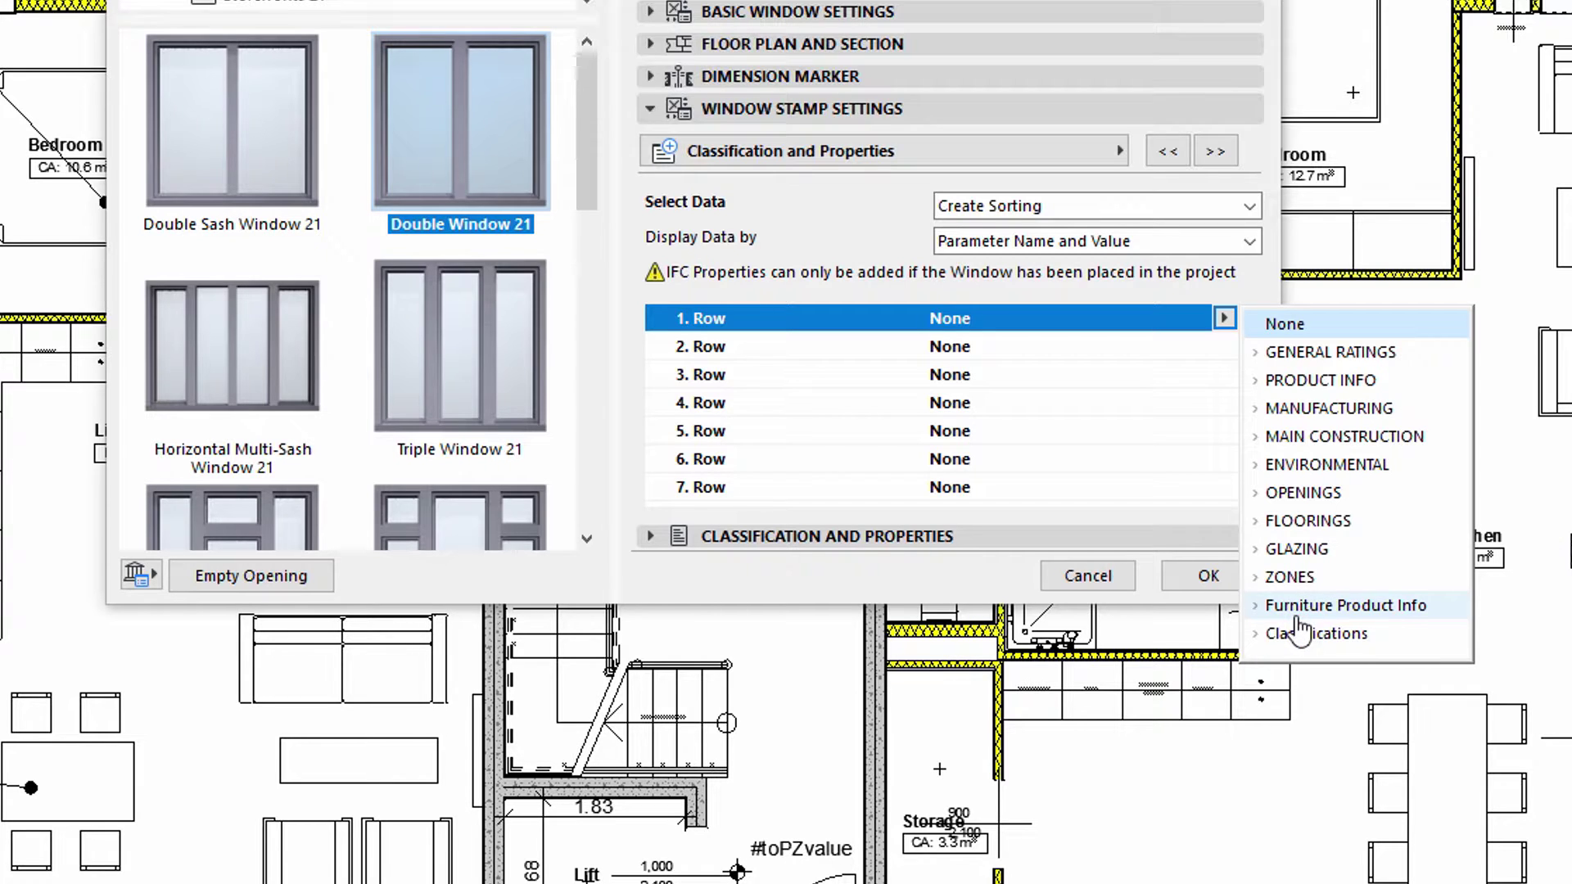
left_click(1306, 633)
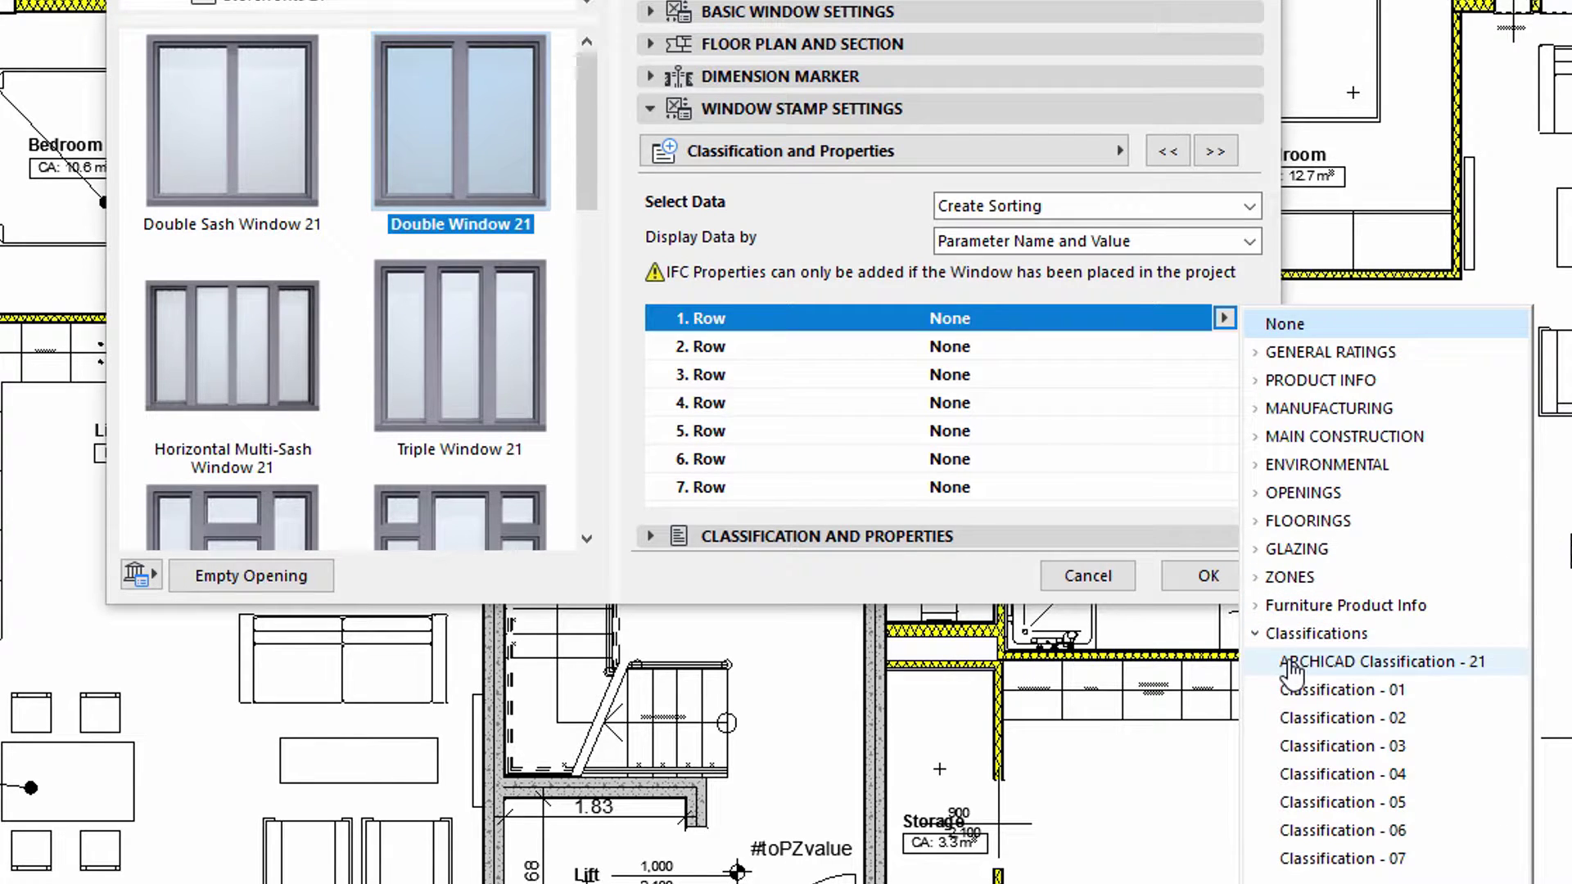
left_click(1290, 663)
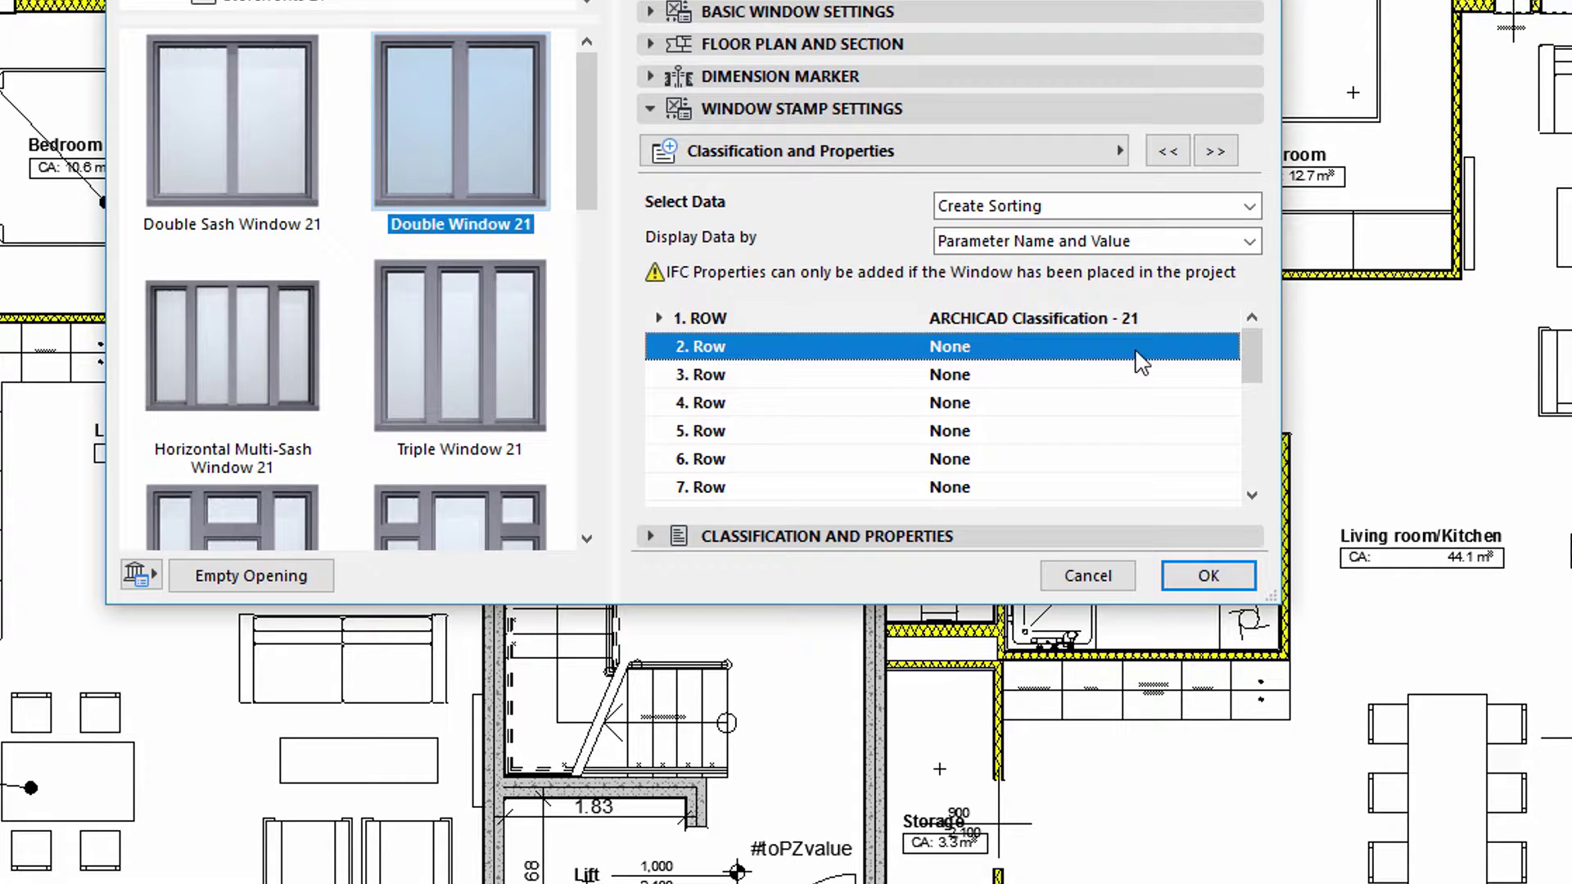
left_click(1225, 347)
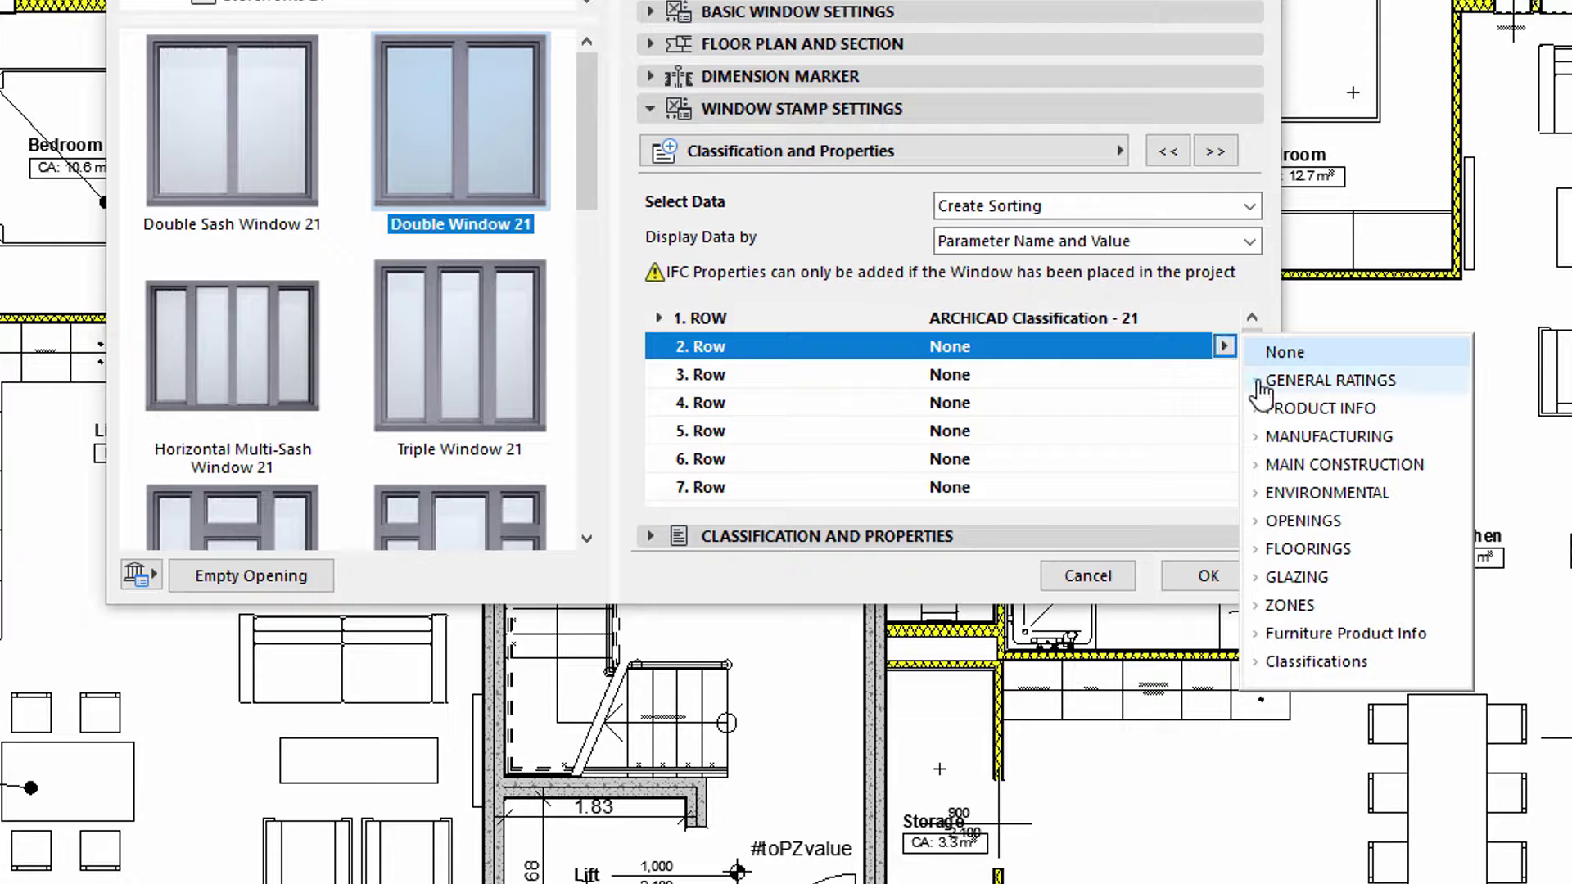
left_click(1258, 381)
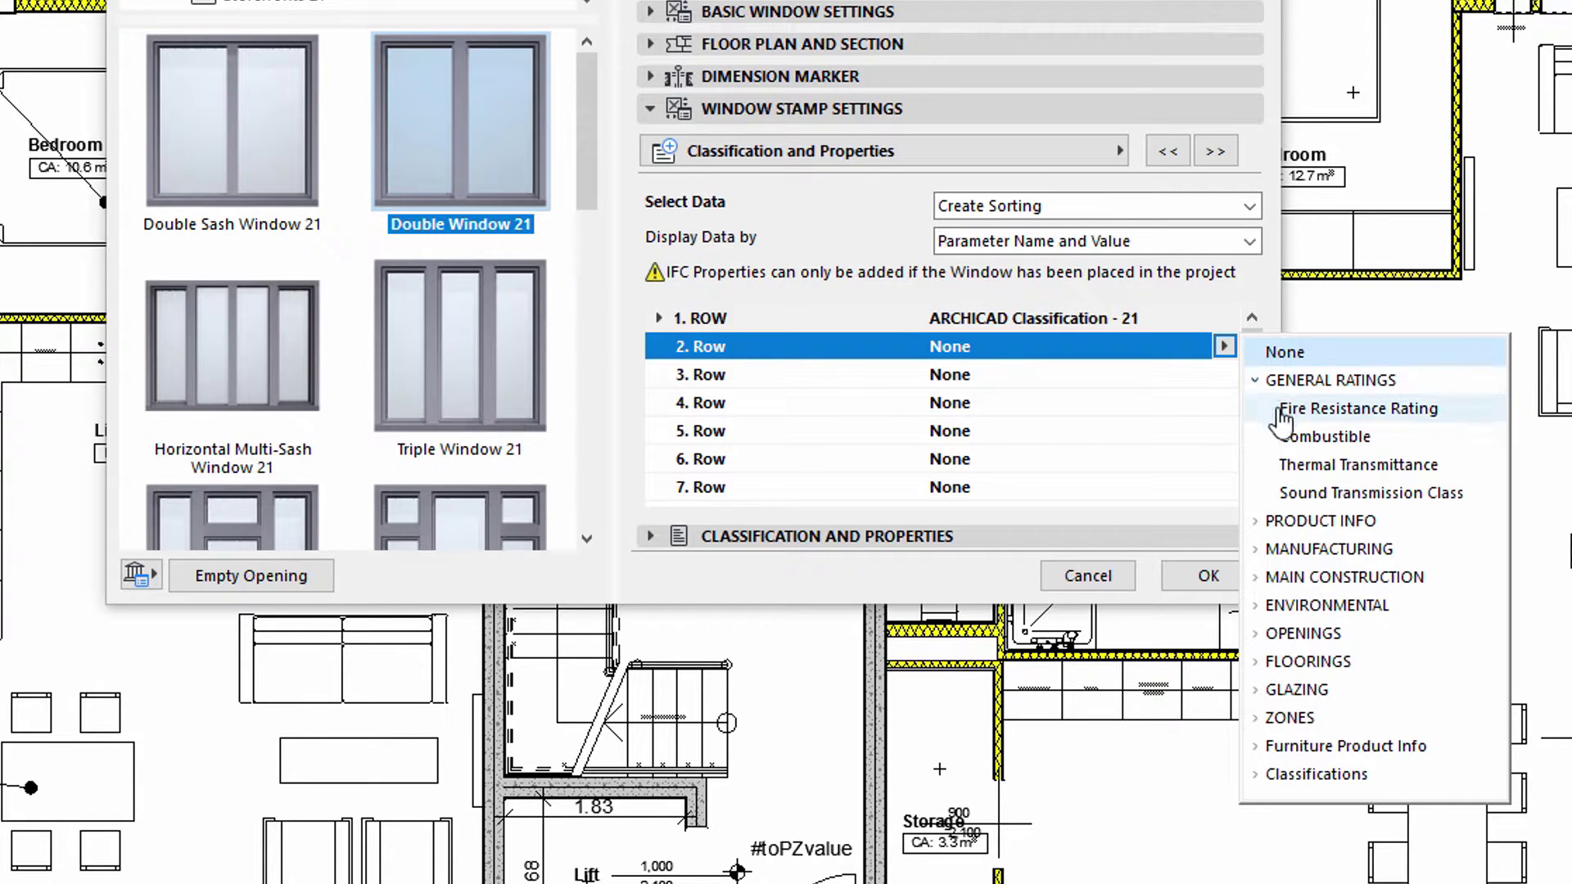
left_click(1297, 465)
- Set stamp rows 3 and 4 to Sound Transmission Class and Purchase Price
left_click(1176, 377)
left_click(1225, 375)
left_click(1259, 418)
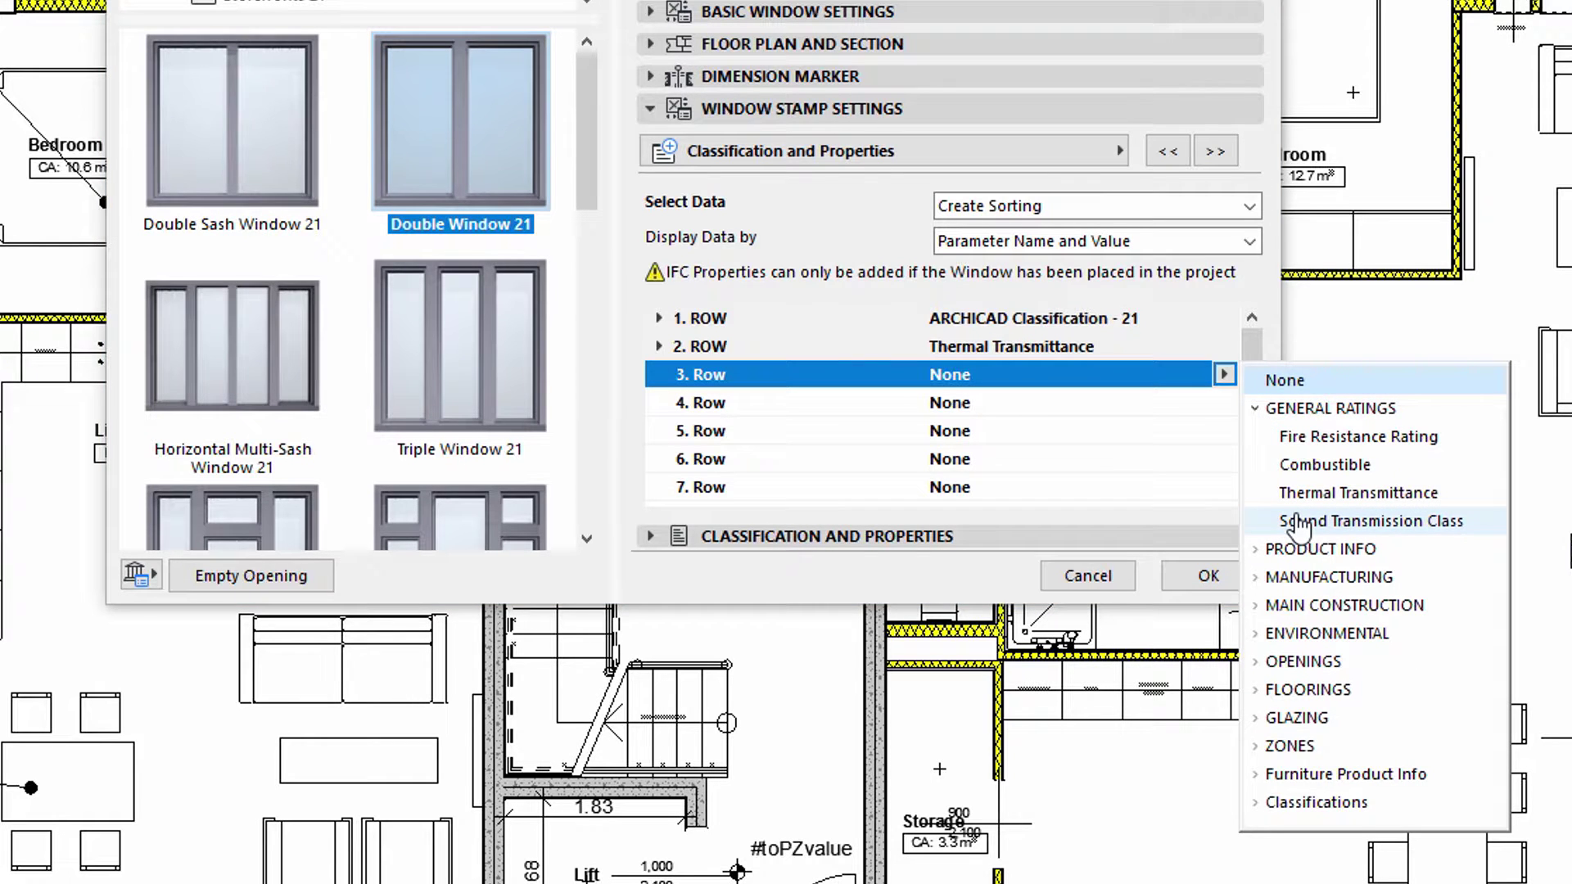
left_click(1300, 521)
left_click(1142, 403)
left_click(1225, 402)
left_click(1259, 464)
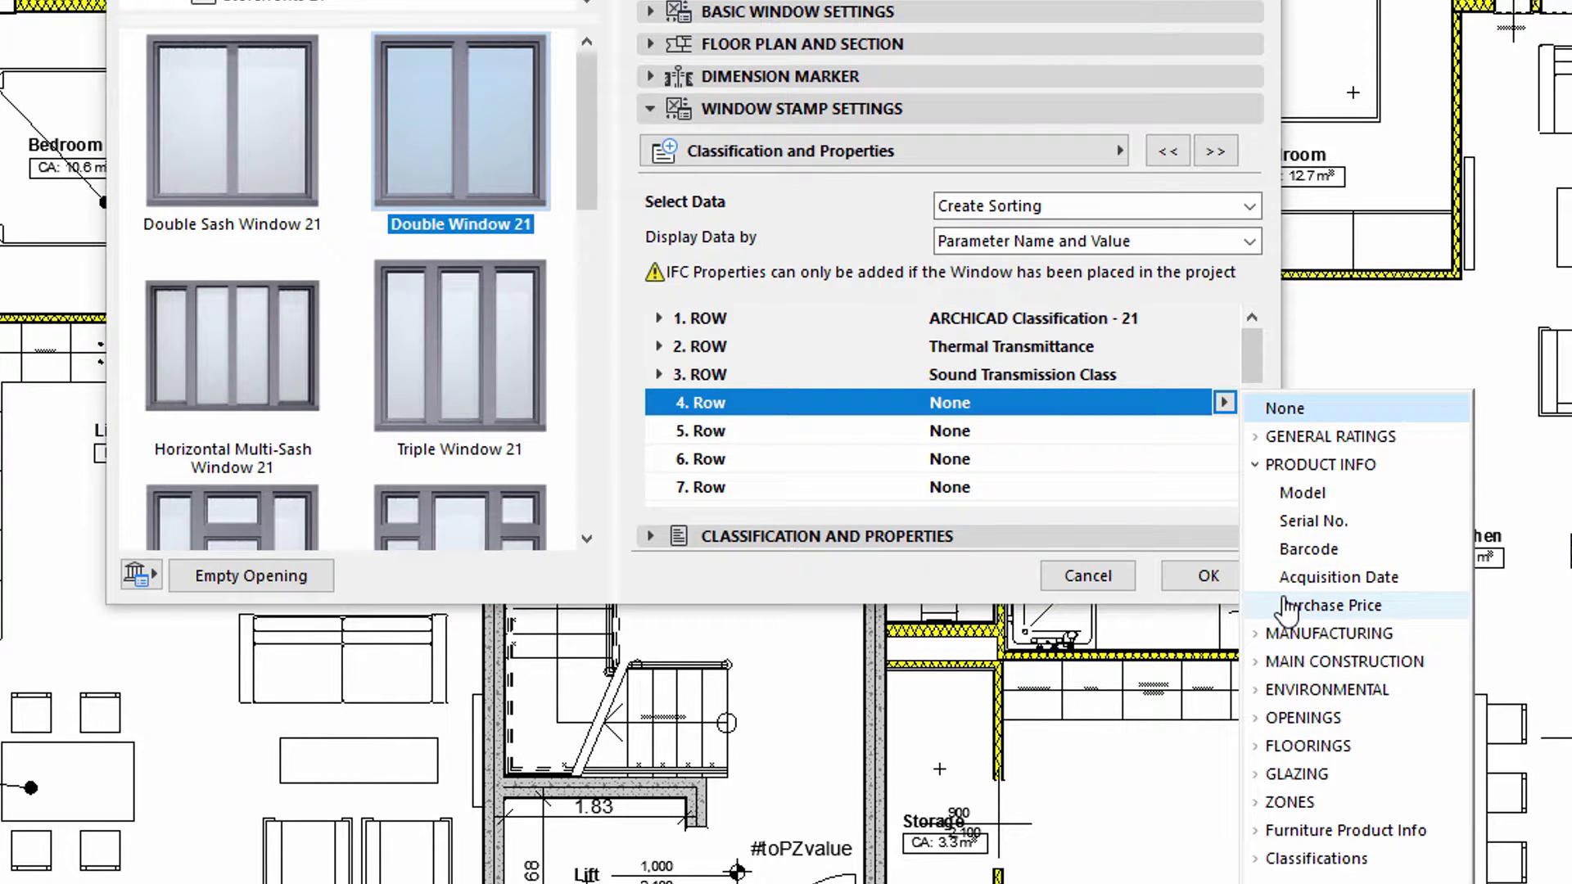
left_click(1288, 606)
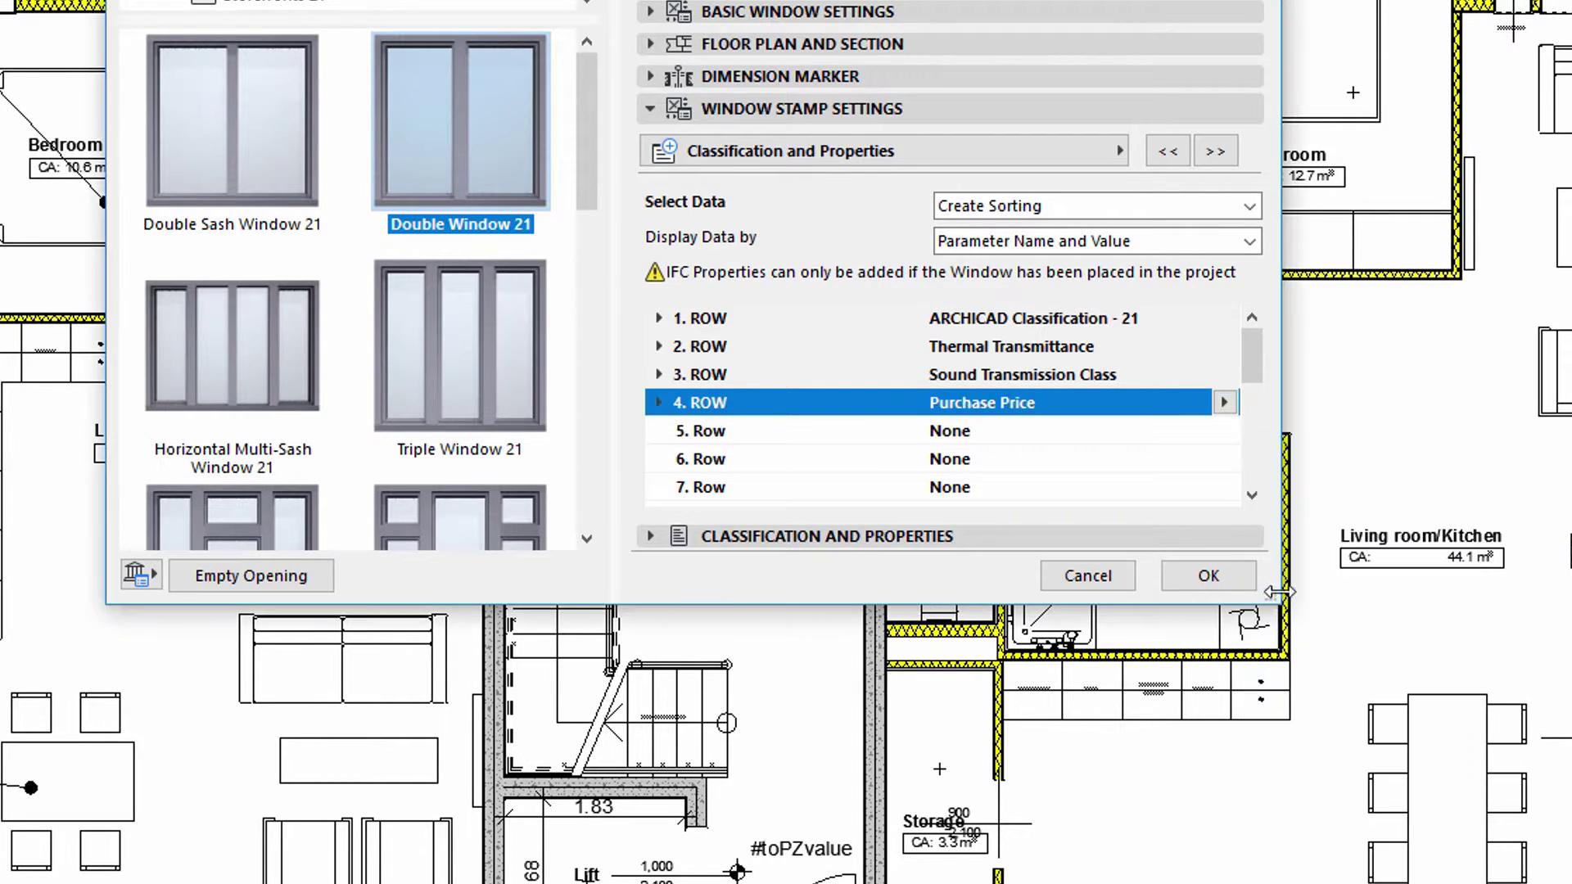
- Set the window stamp frame to Style 5 on the Frame and Dimension Units page
left_click(1216, 152)
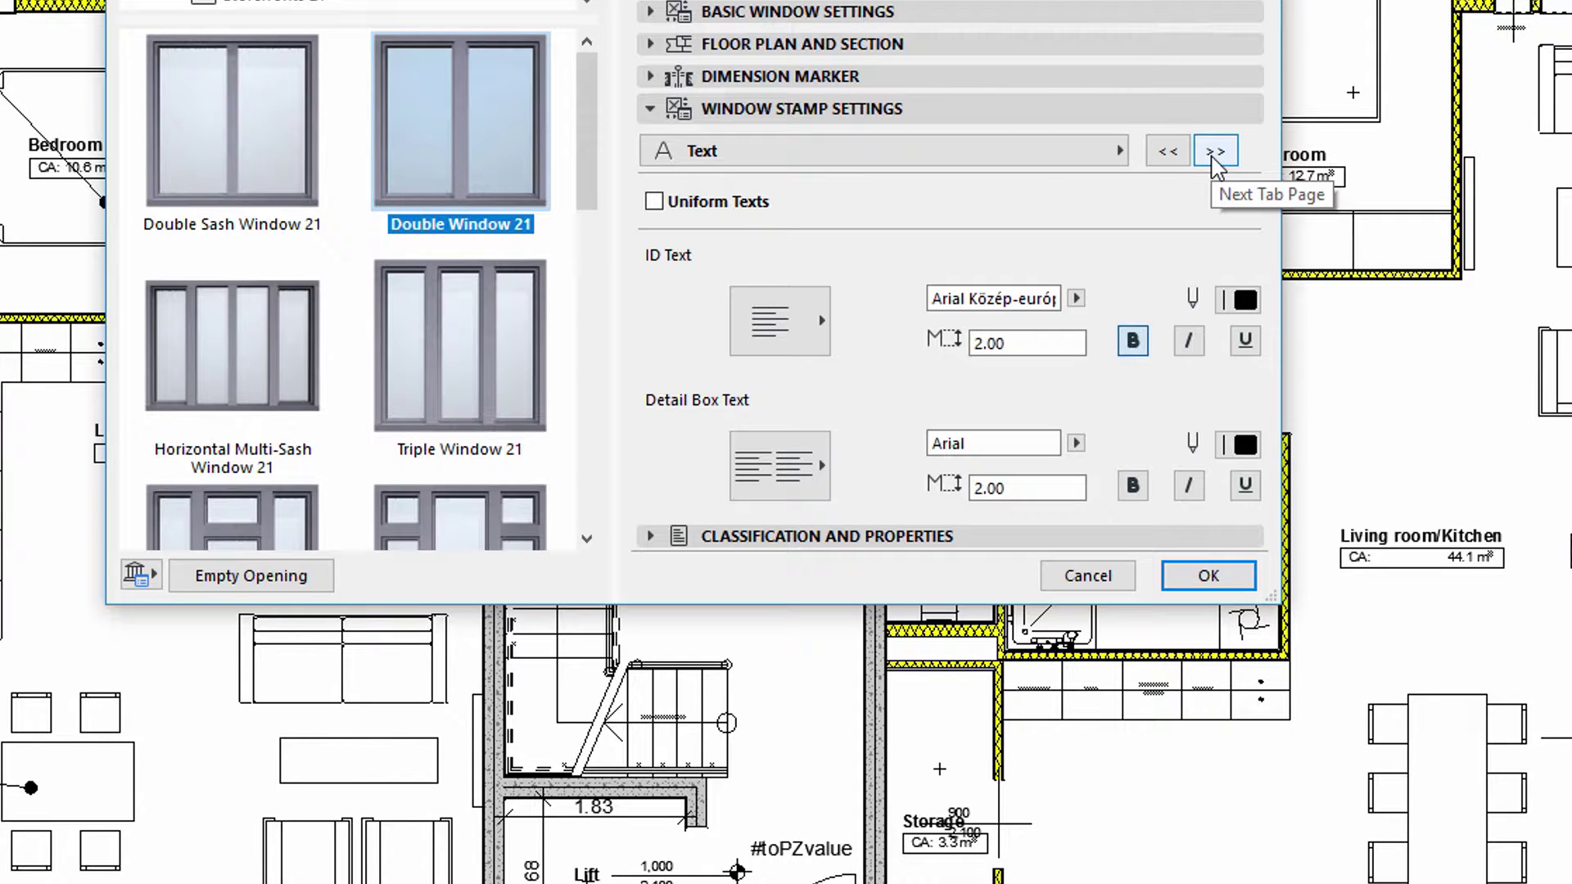
left_click(1216, 153)
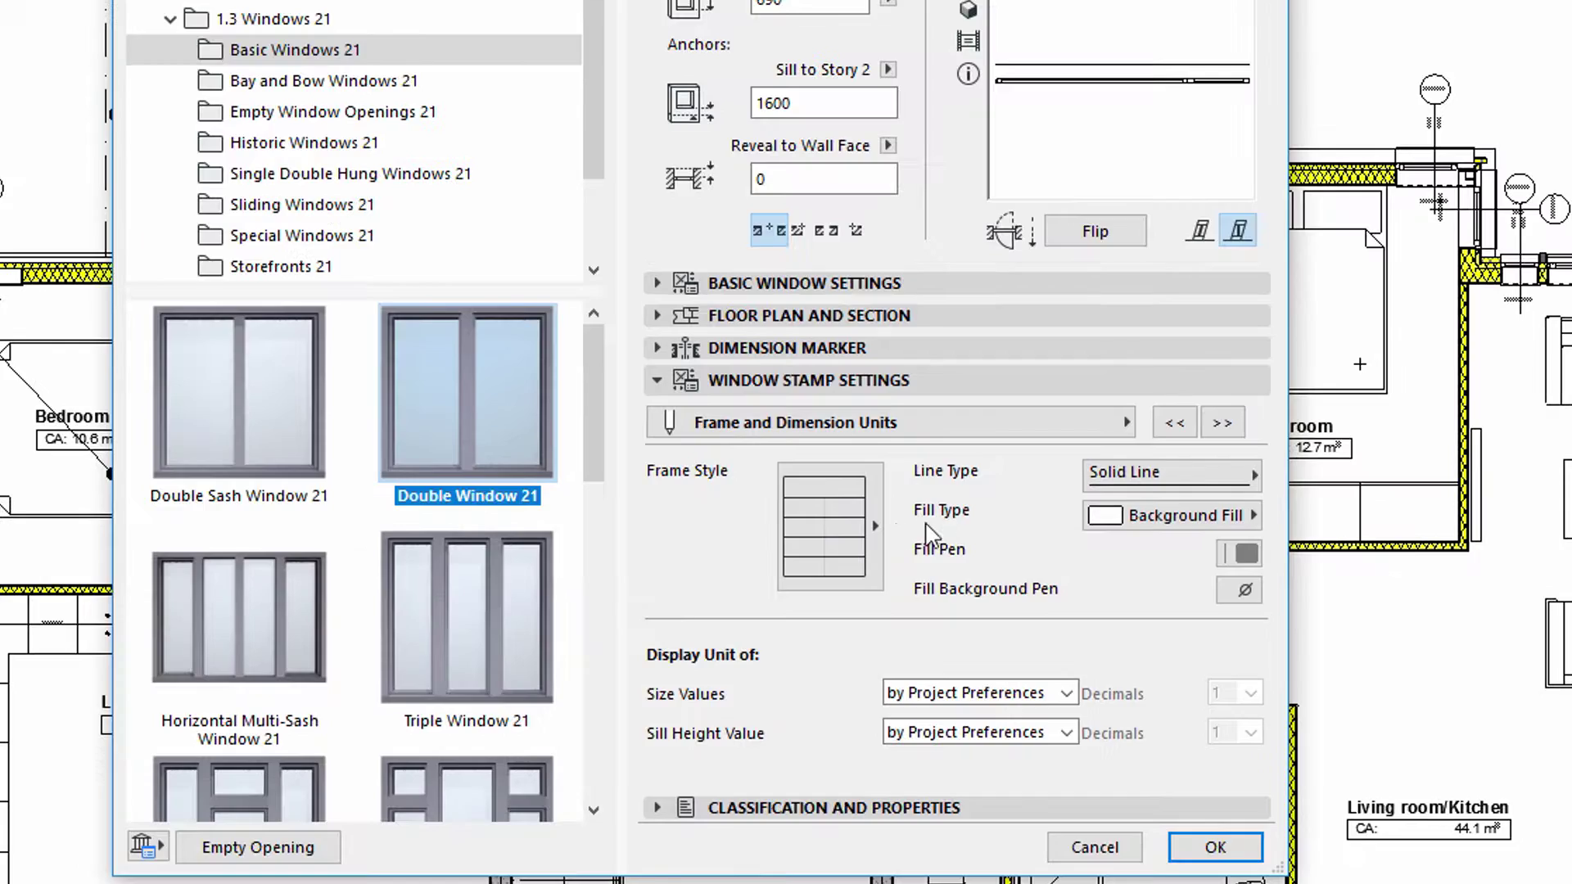
left_click(875, 529)
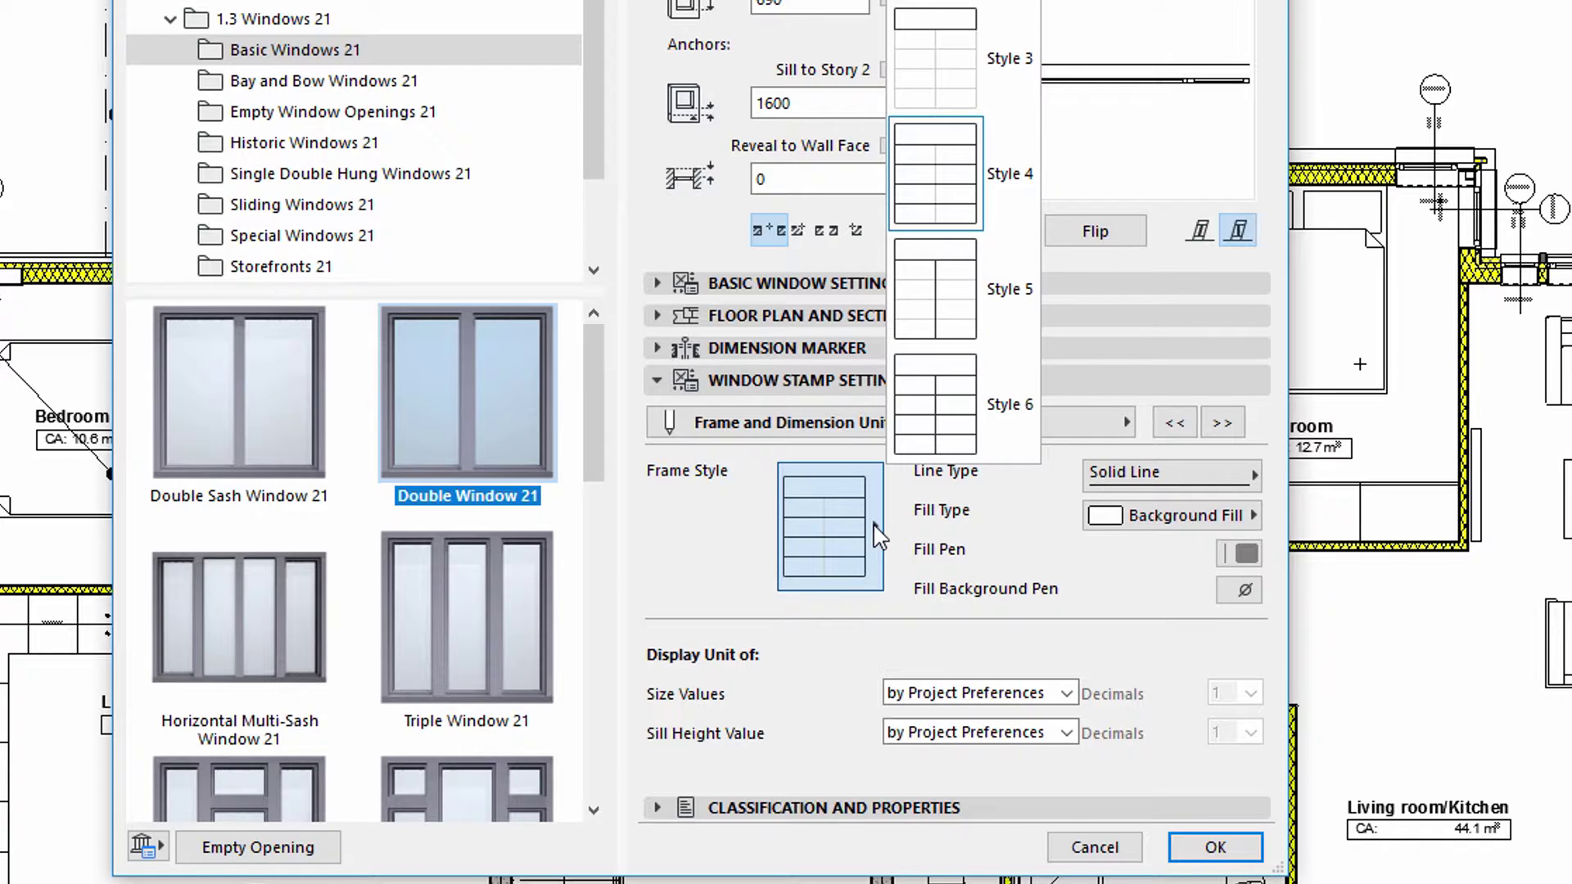
left_click(979, 308)
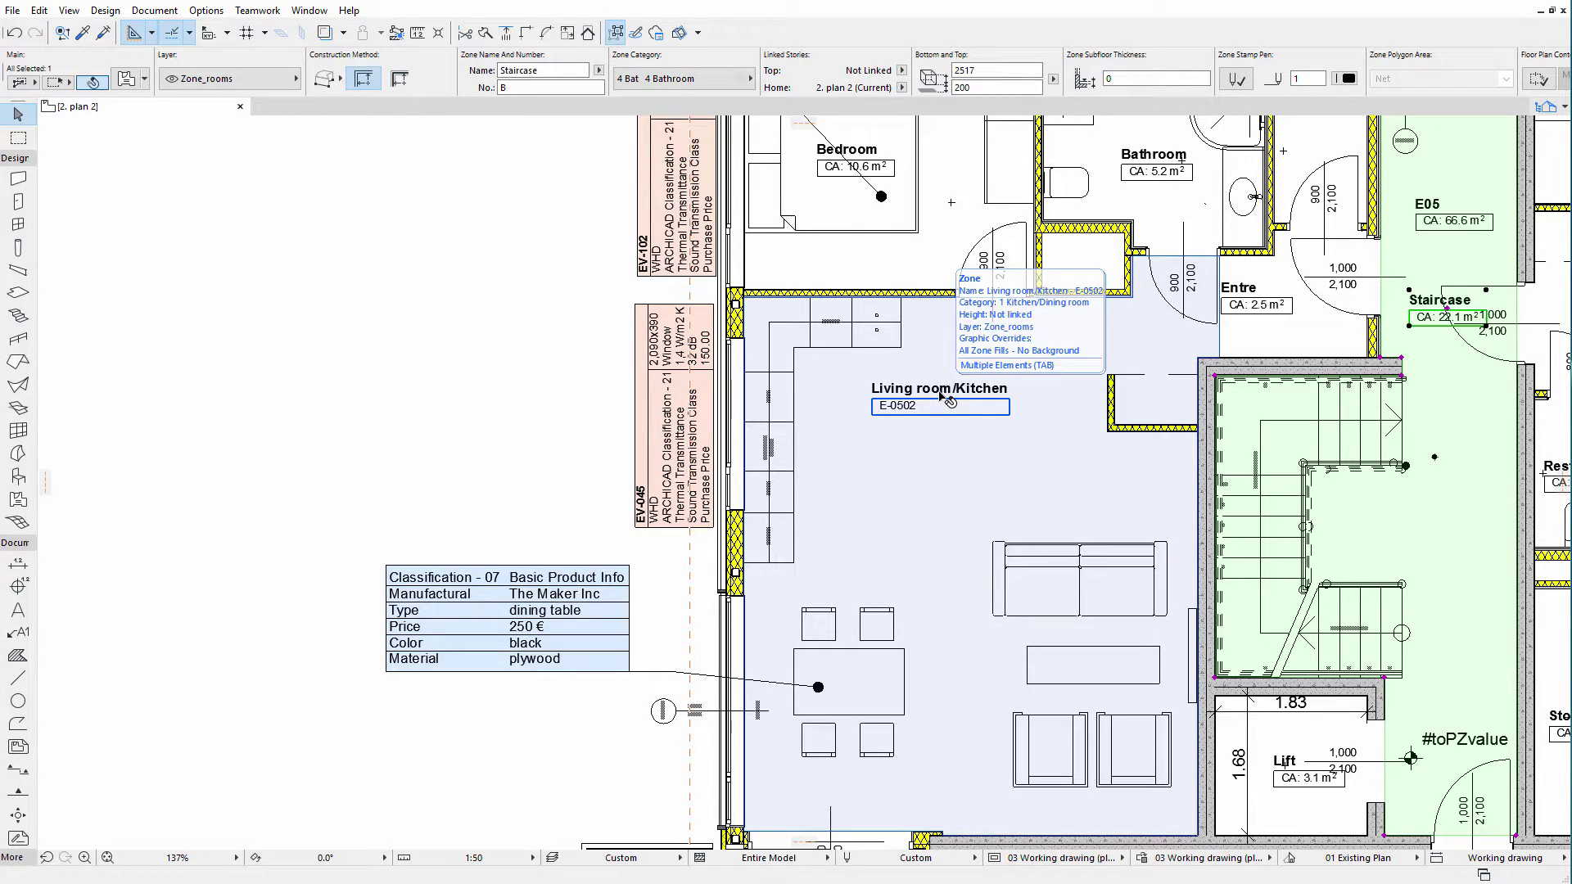
- Select the Living room/Kitchen zone and open its Zone Selection Settings
left_click(948, 401)
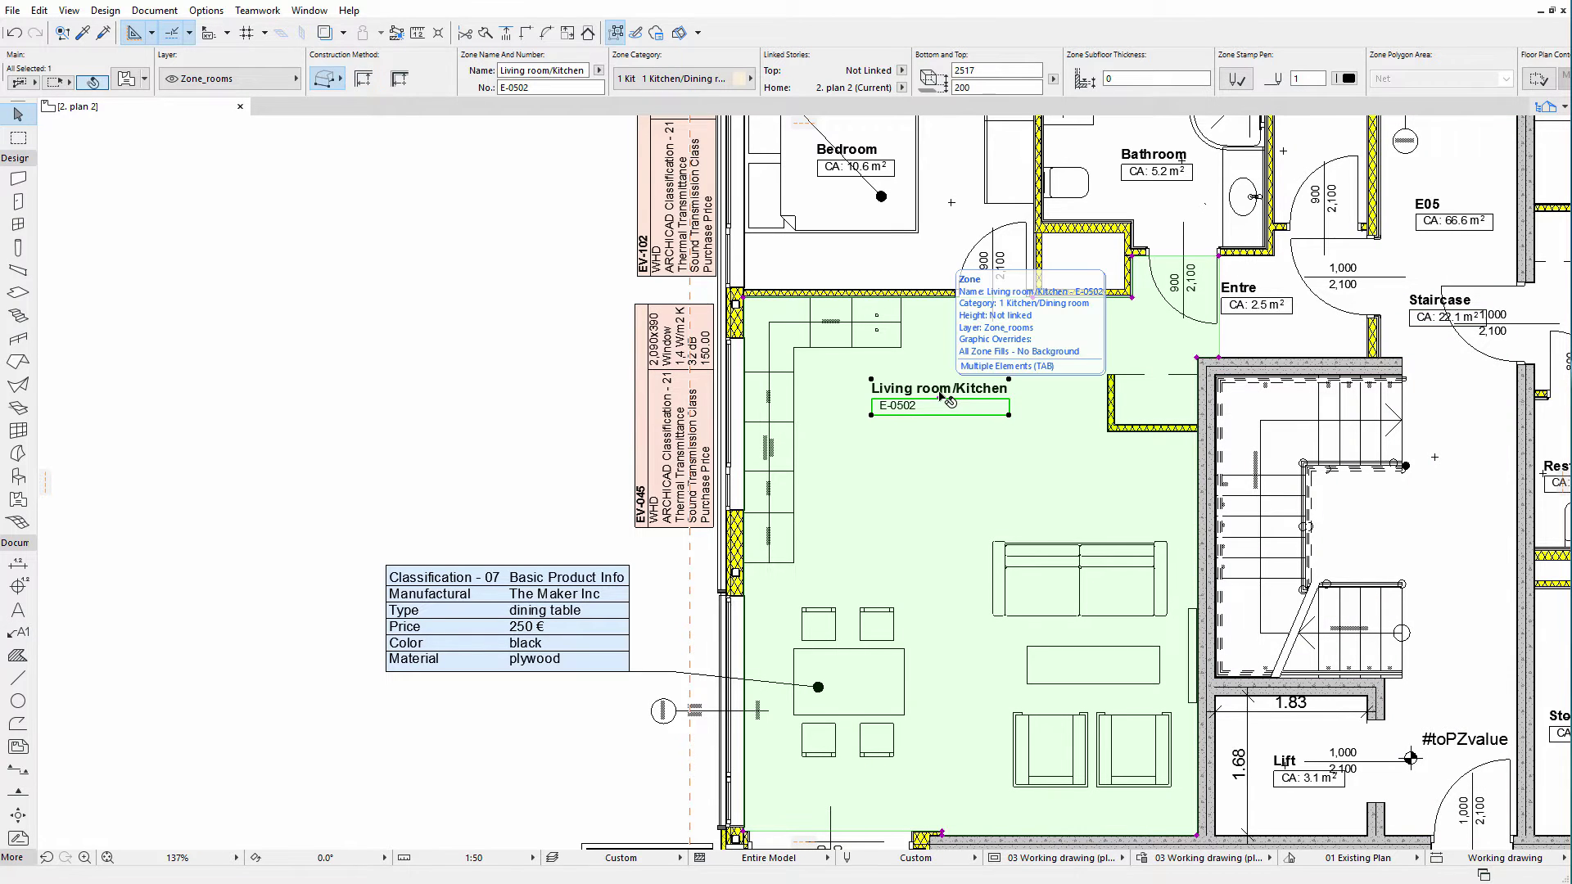
left_click(127, 85)
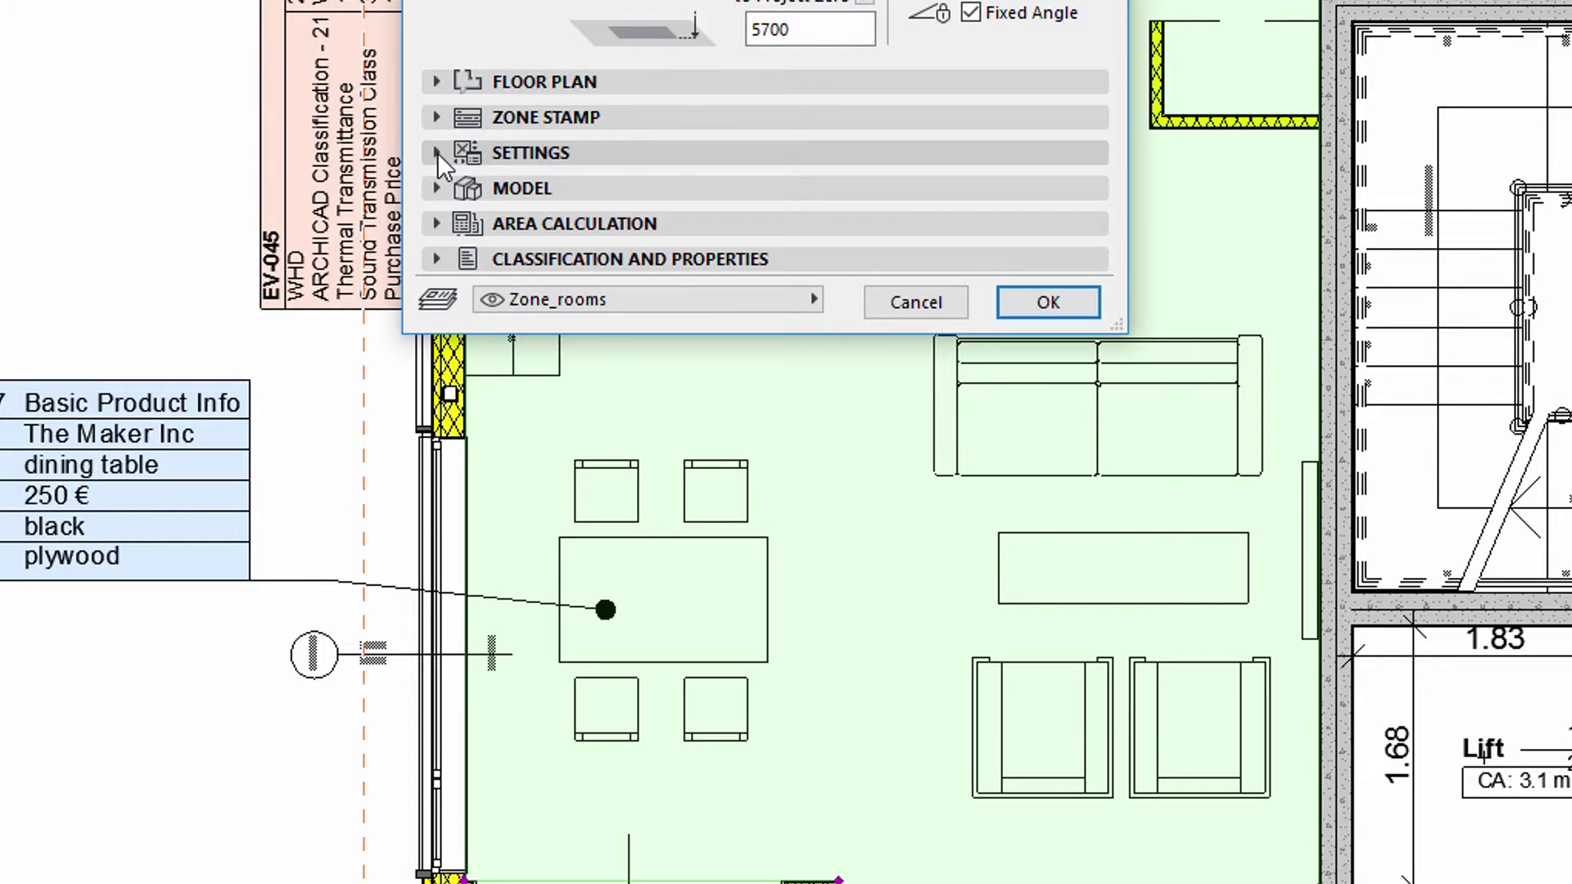
- Remove the Empty Row, Identification and Apartment Details rows from the zone stamp content
left_click(727, 444)
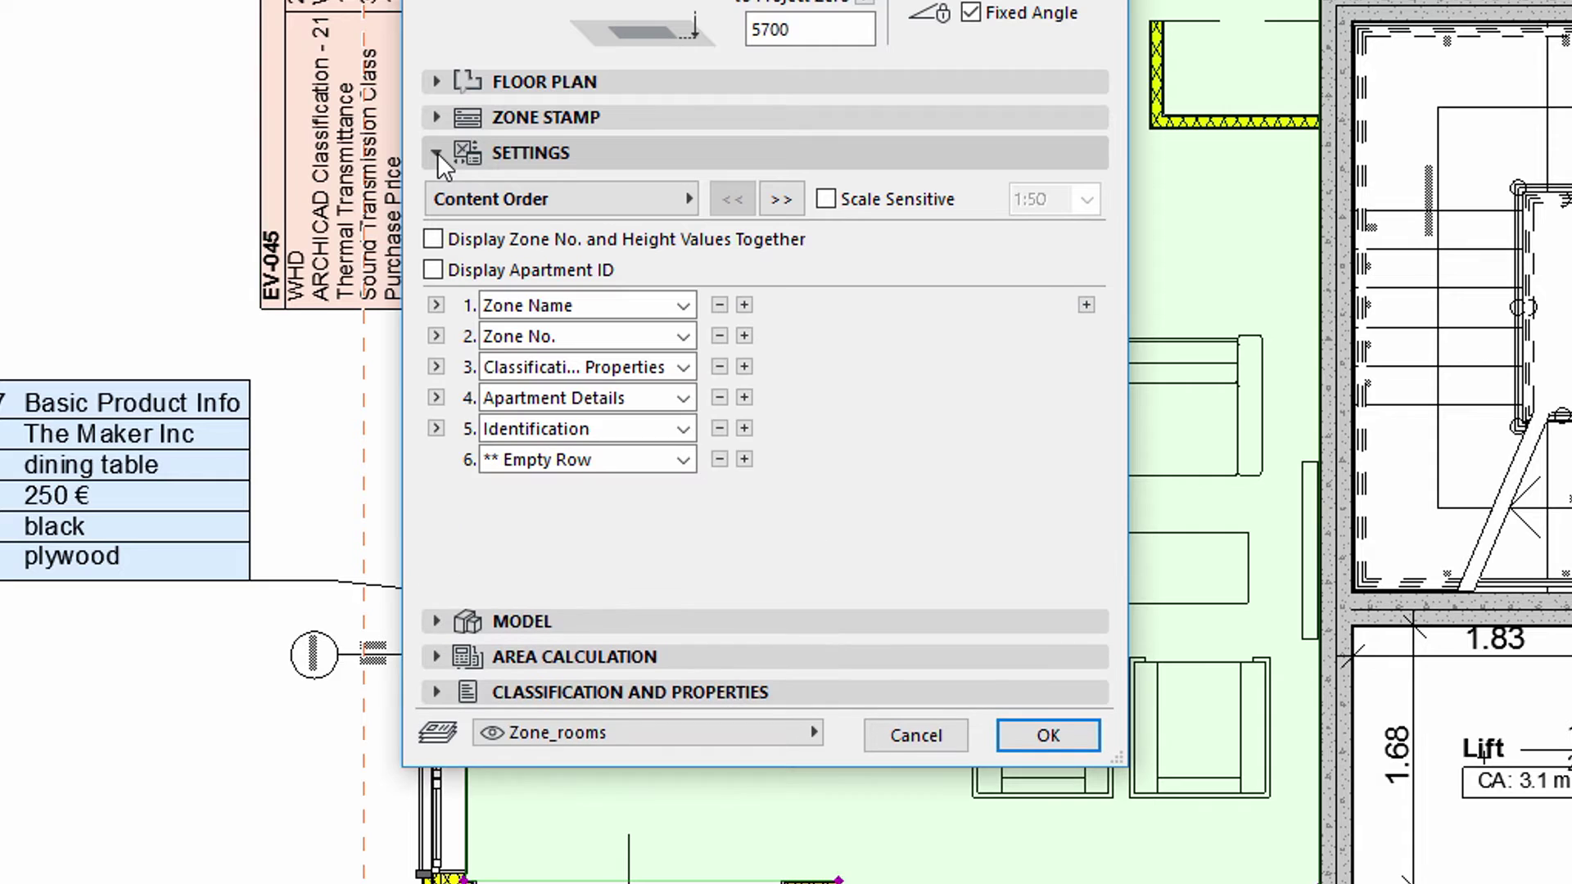
left_click(511, 199)
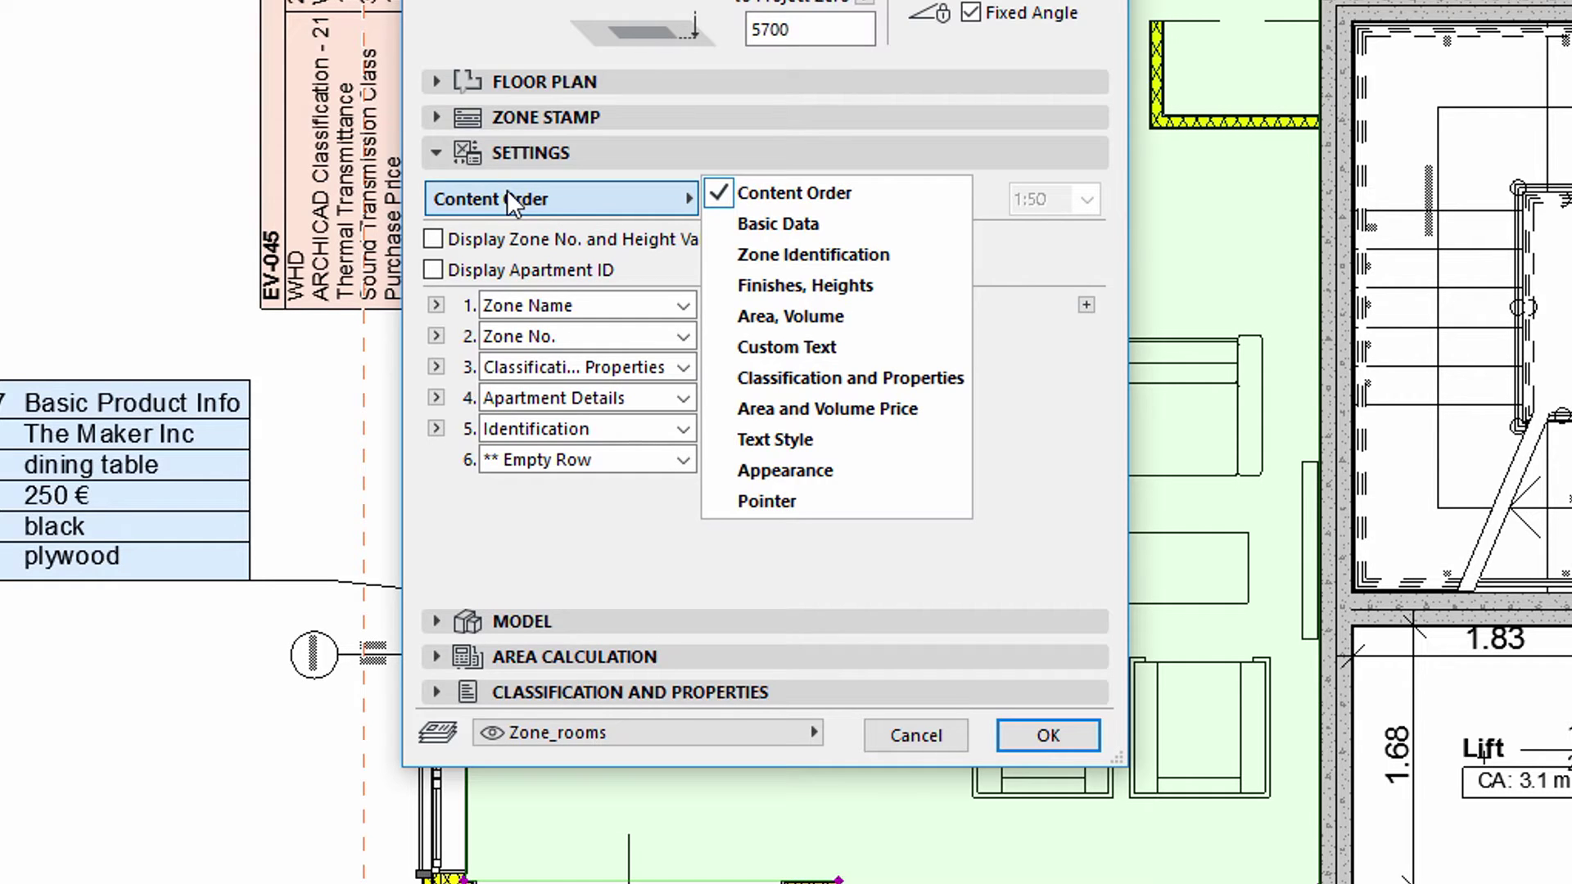
left_click(508, 199)
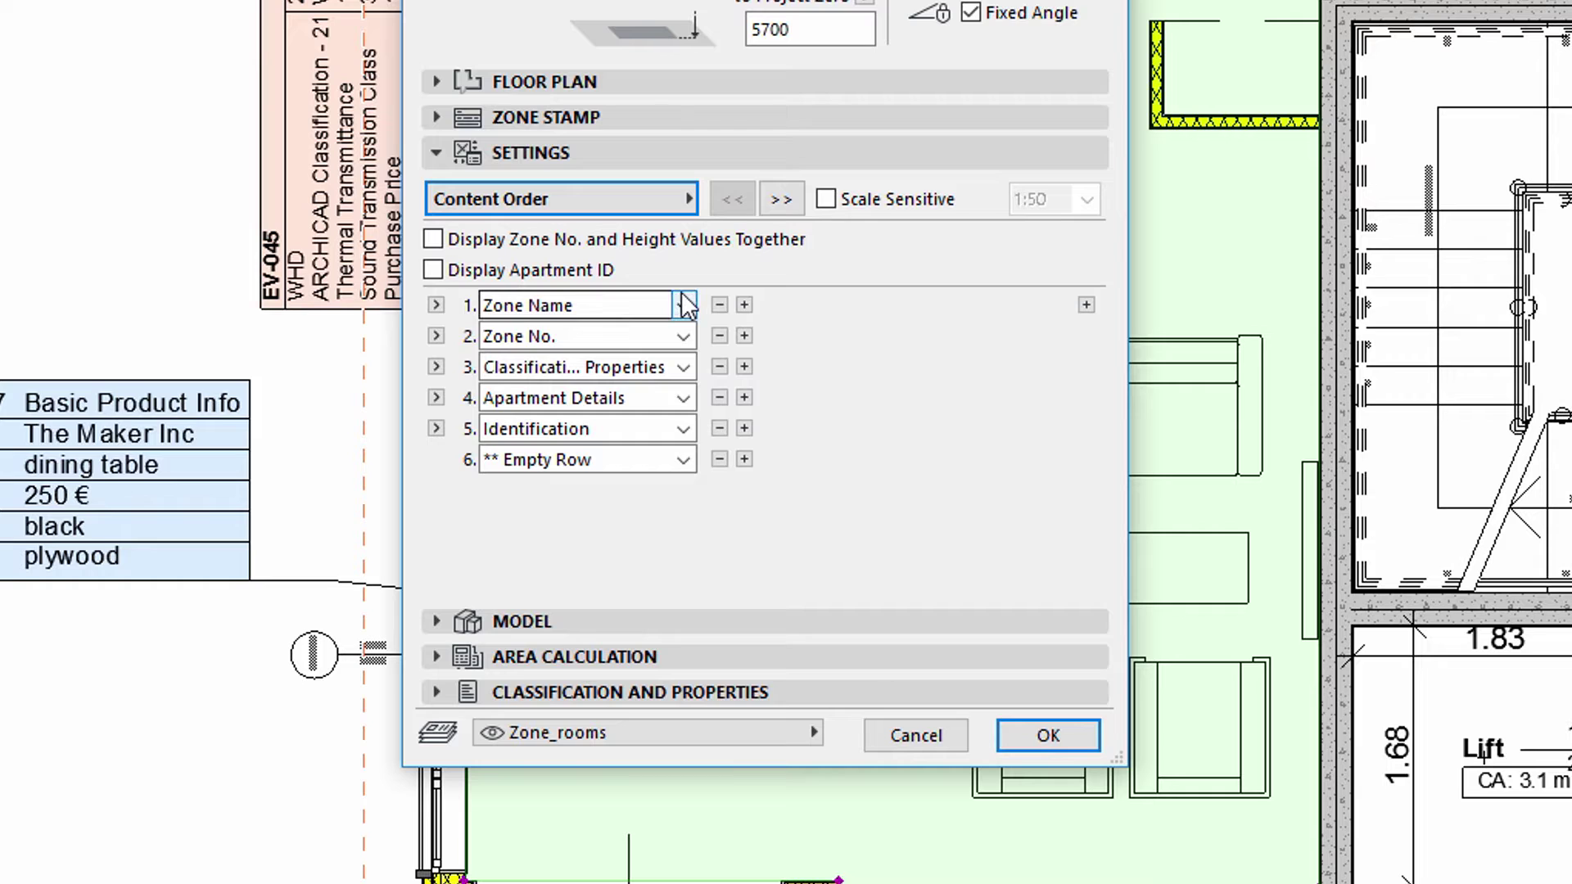
left_click(719, 460)
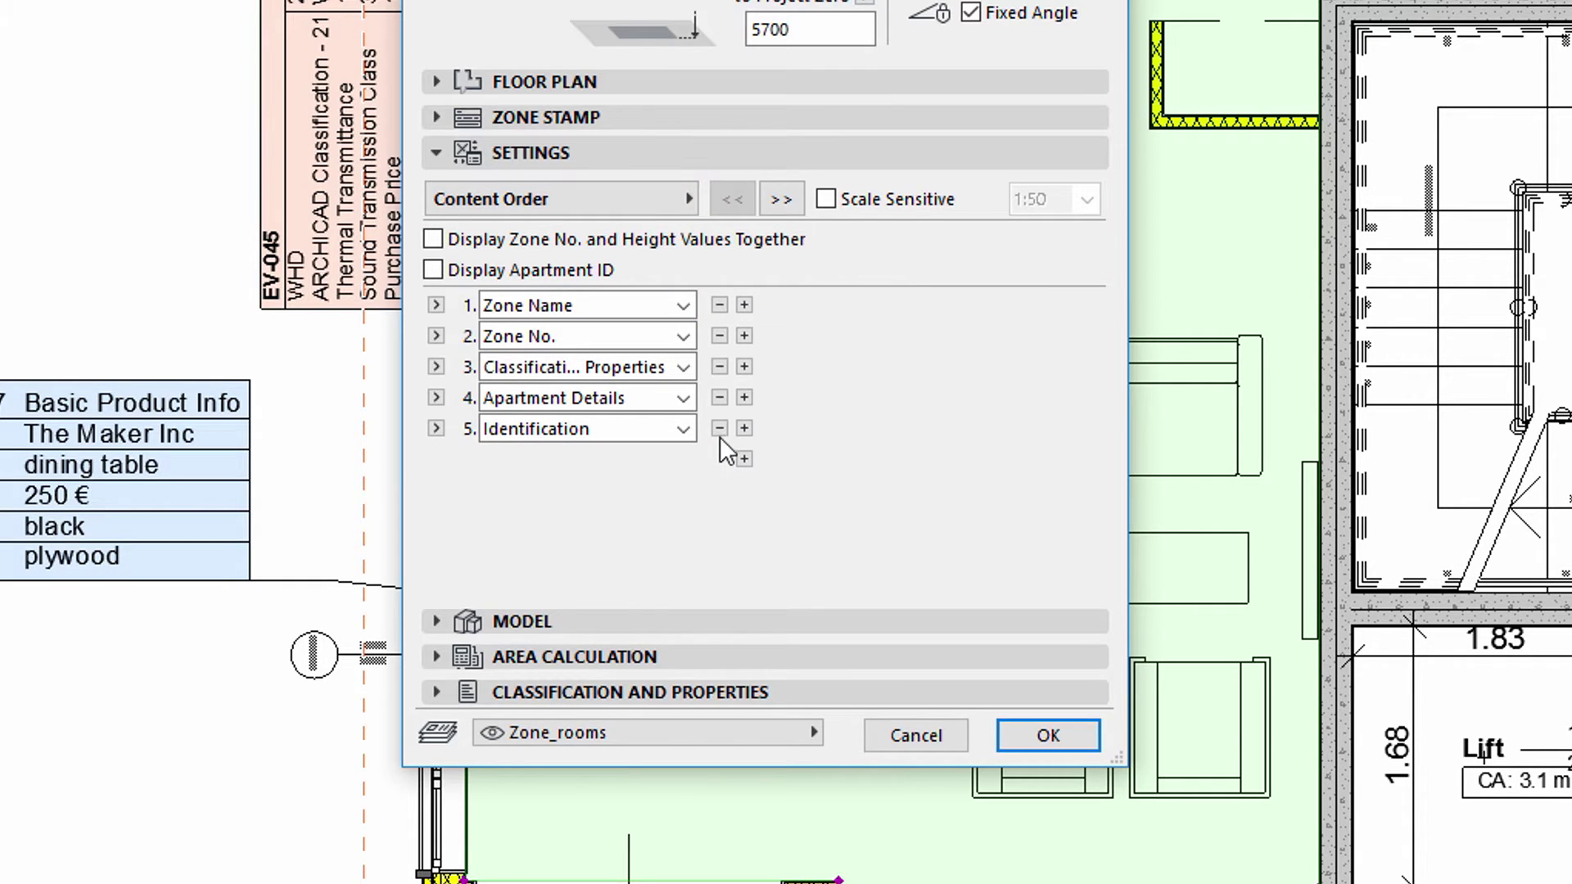
left_click(719, 428)
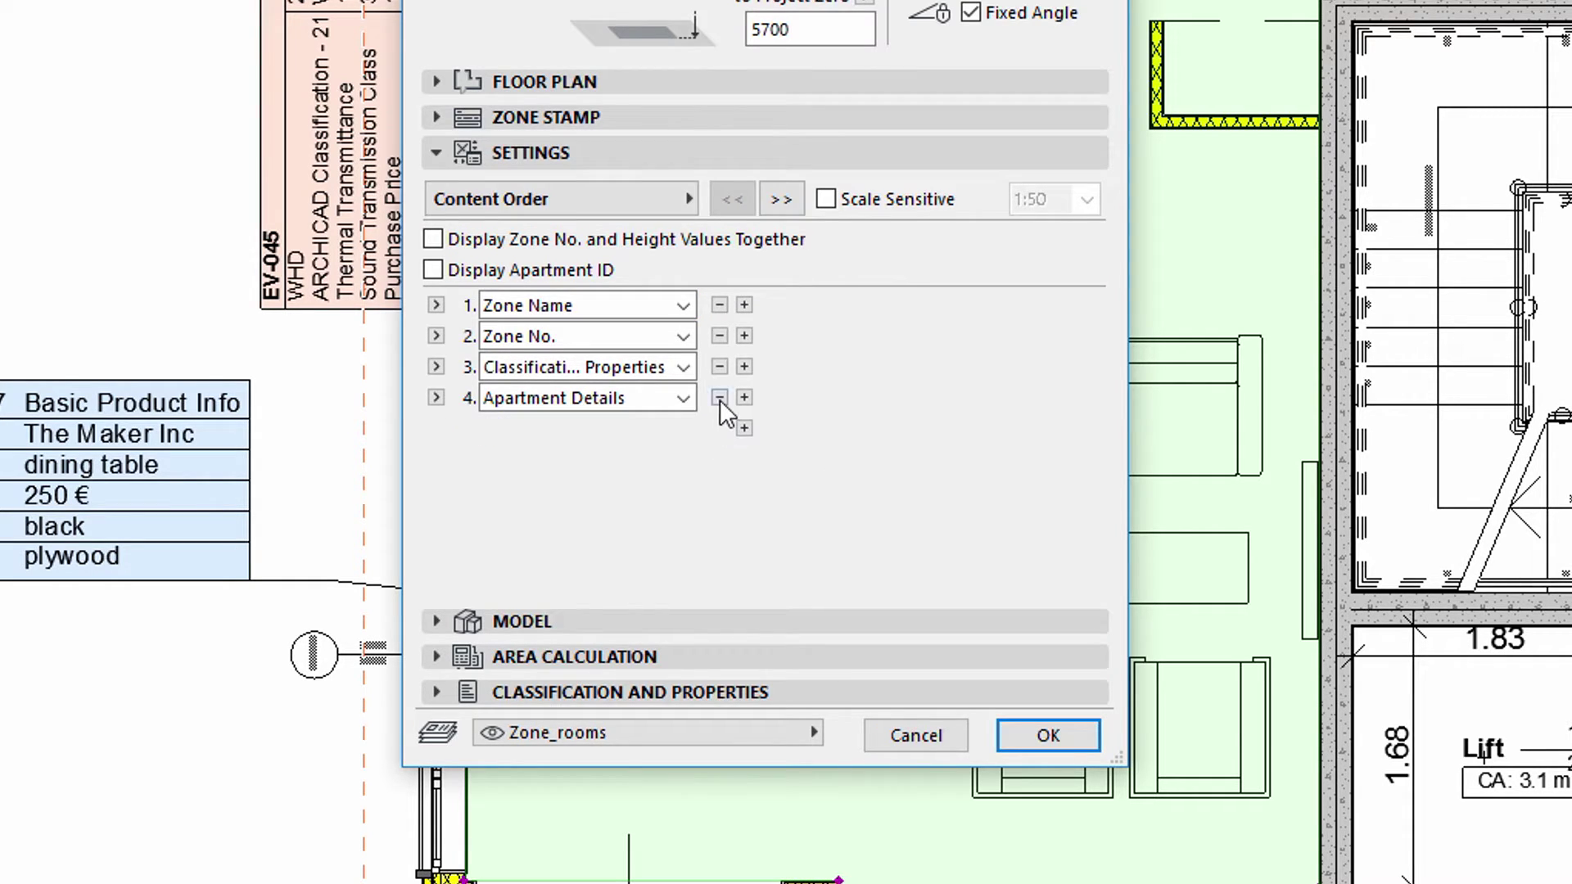
left_click(719, 398)
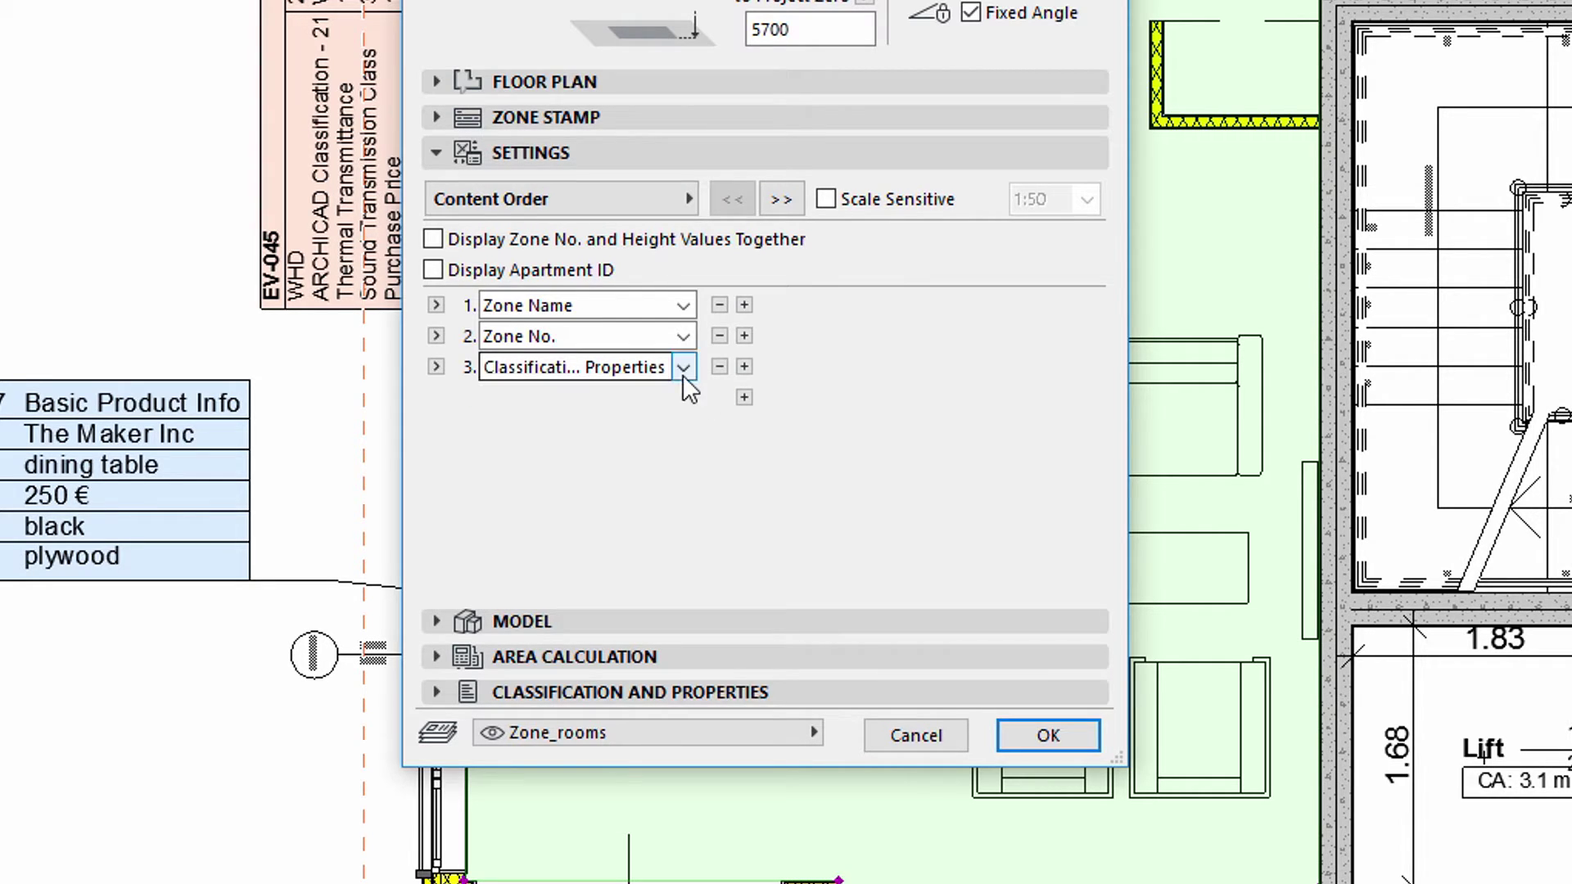
left_click(781, 206)
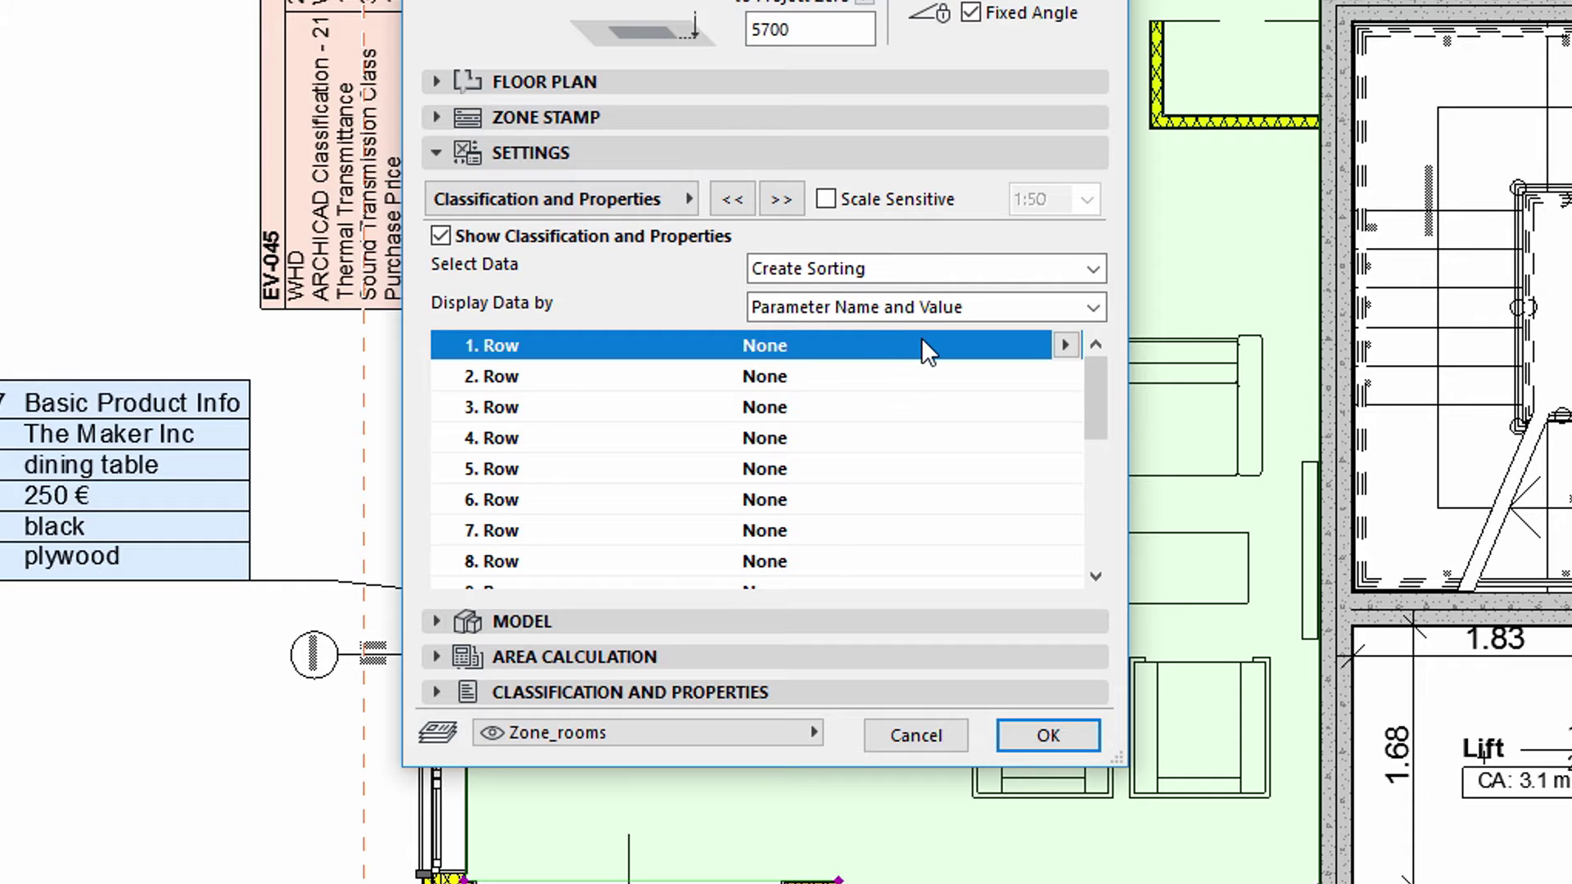
- Set zone stamp row 1 to ARCHICAD Classification - 21 and row 2 to Temperature Requirement
left_click(1063, 346)
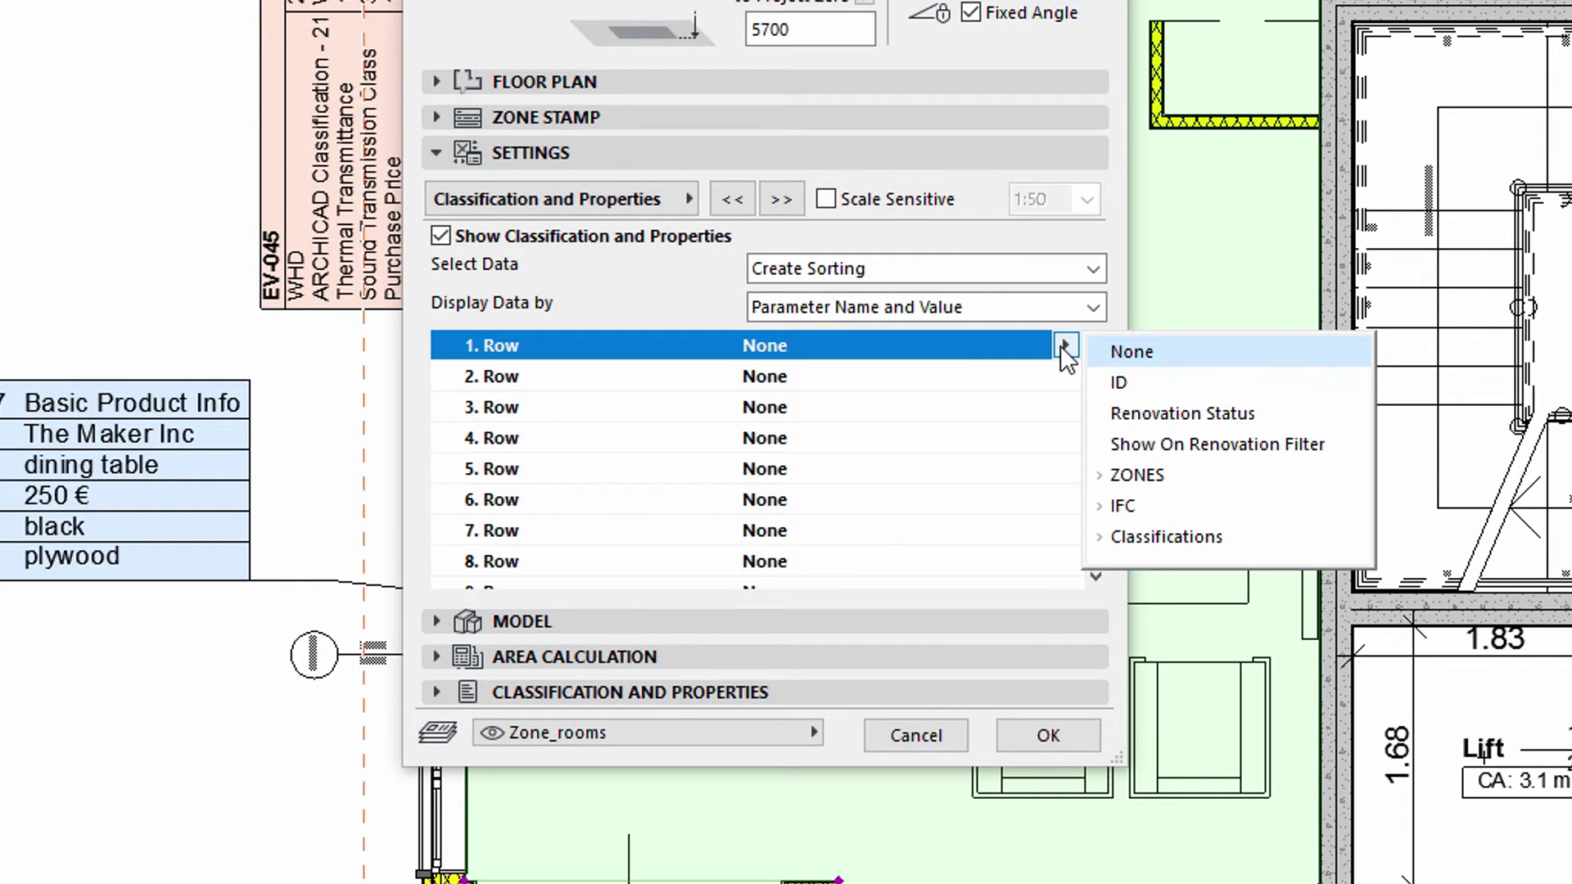
left_click(1104, 537)
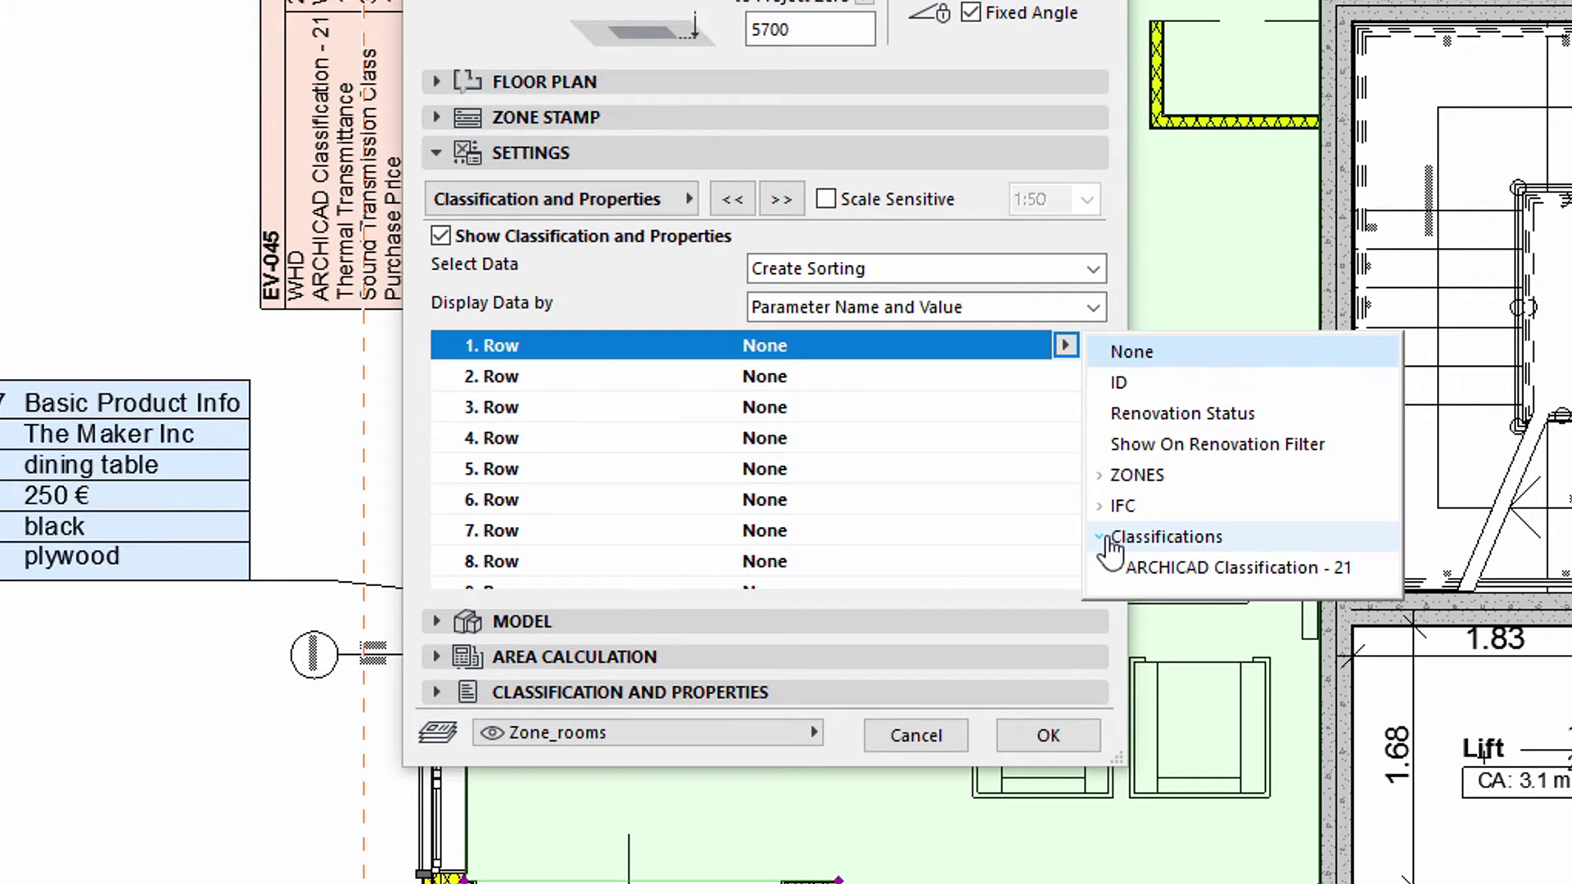
left_click(1161, 571)
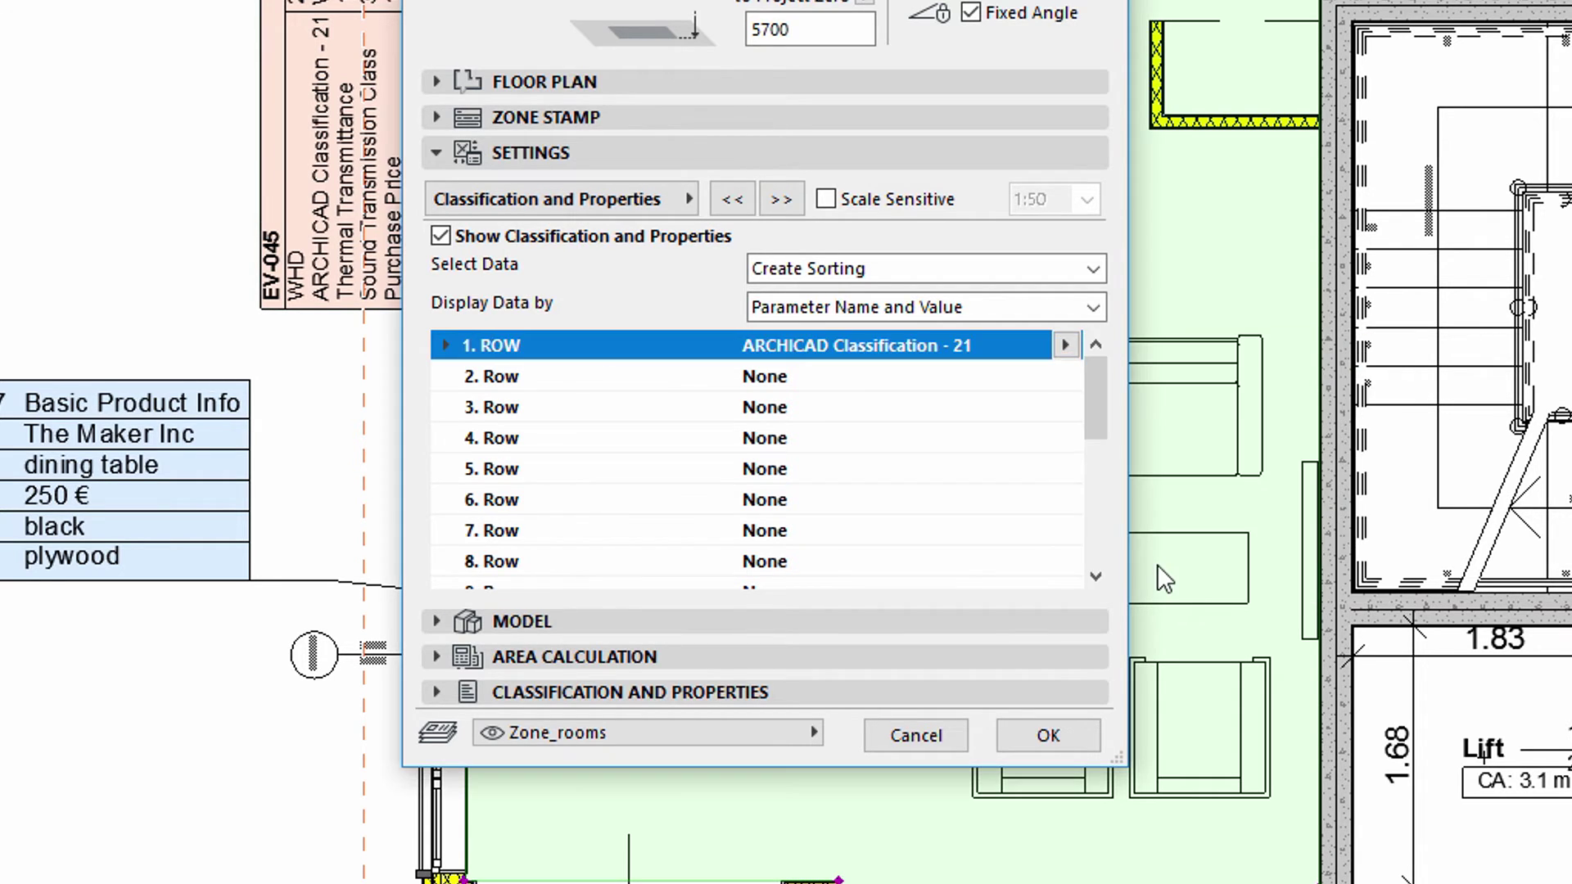
left_click(813, 376)
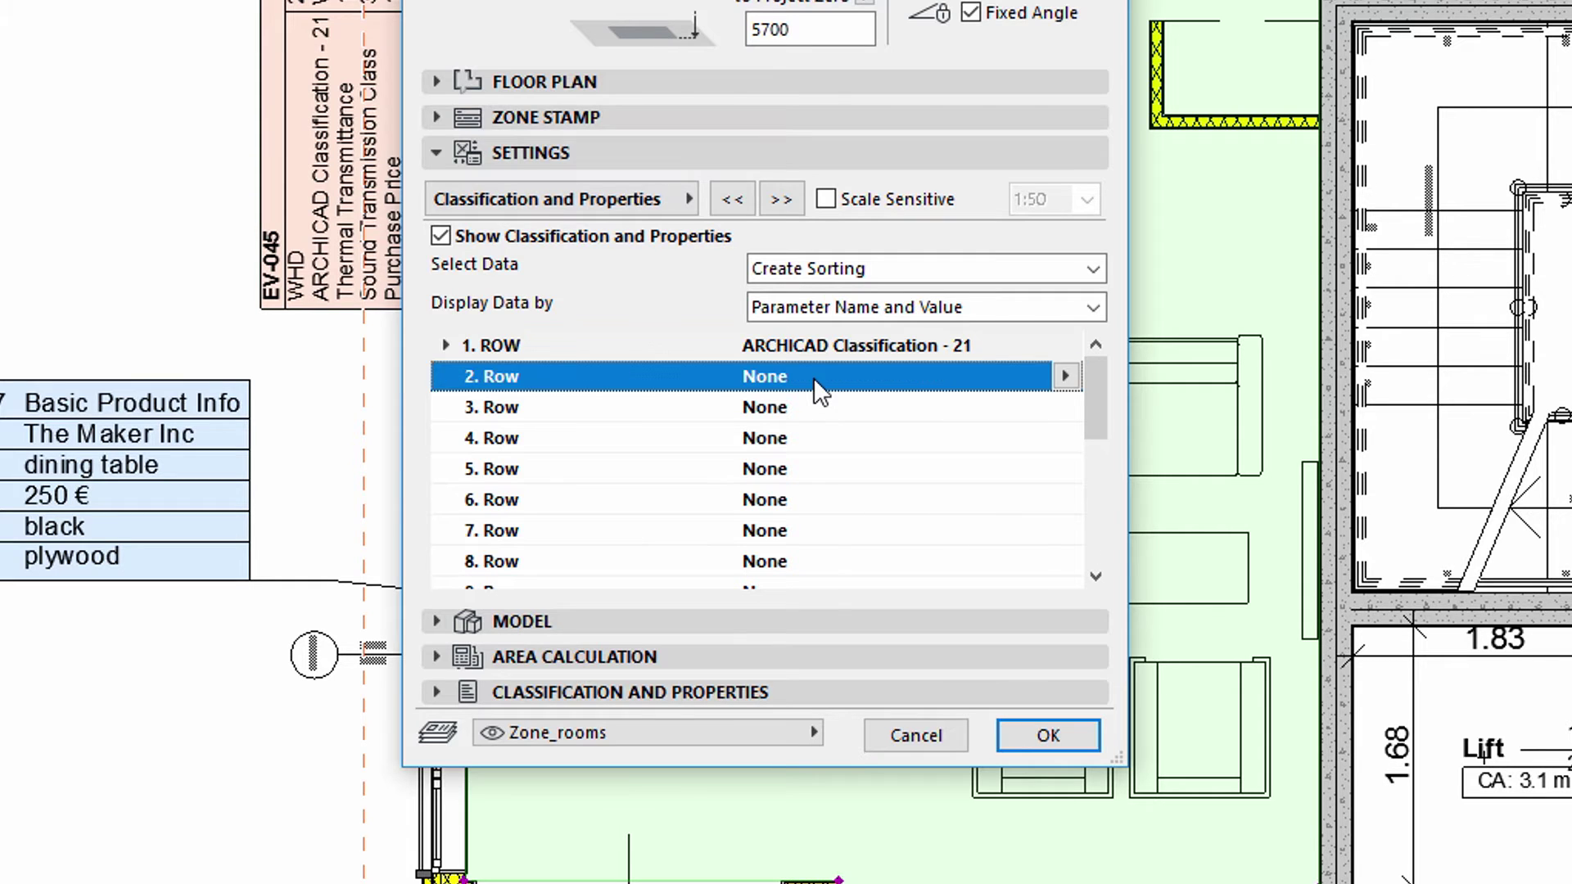
left_click(1065, 376)
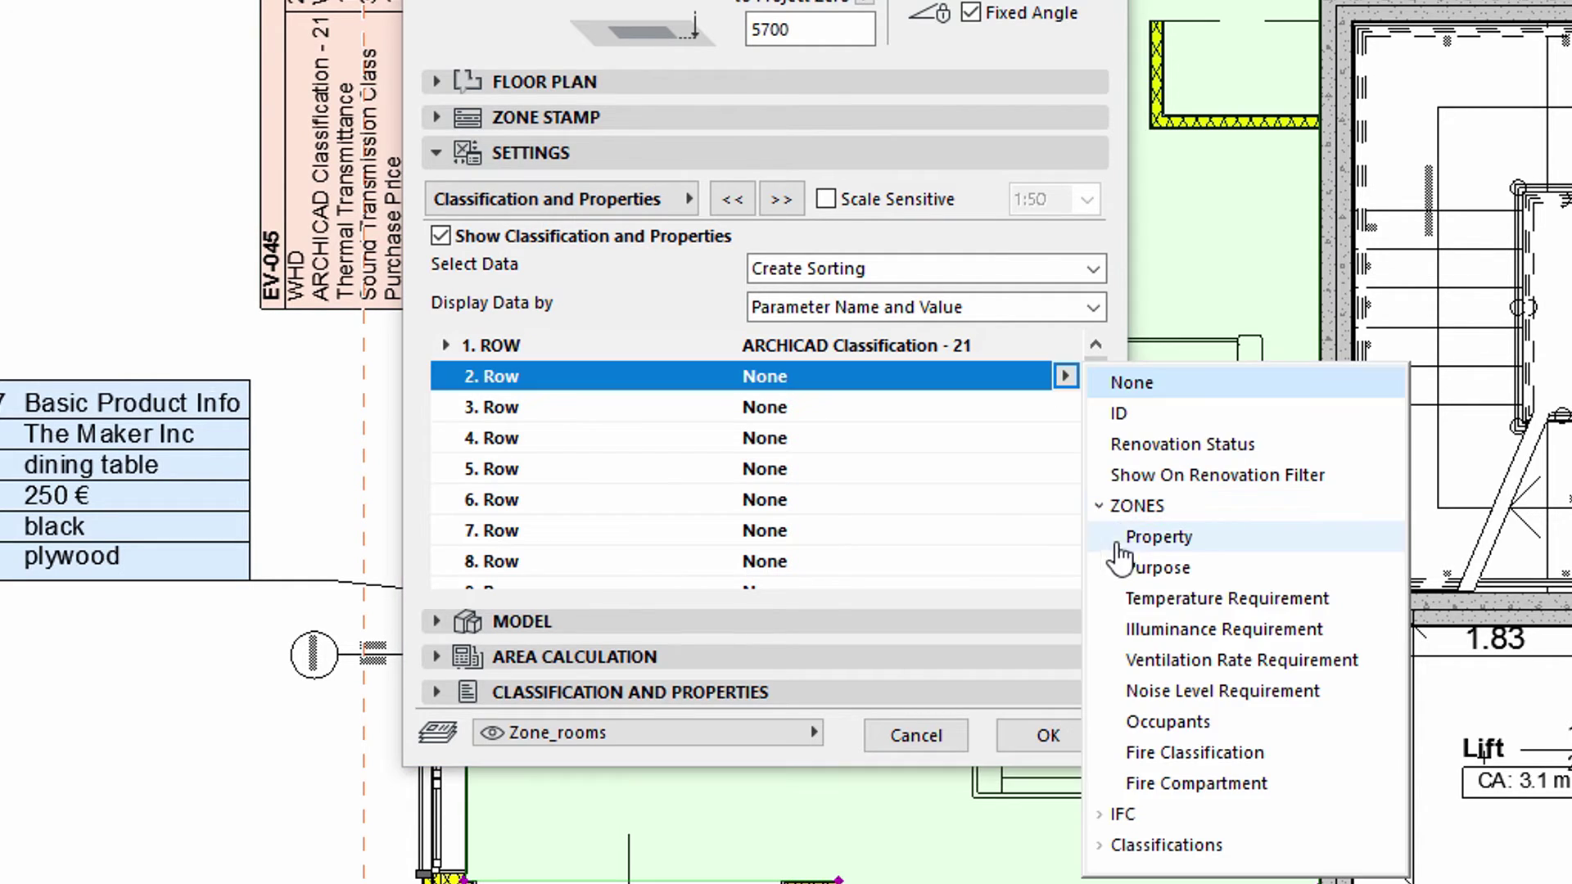
left_click(1149, 598)
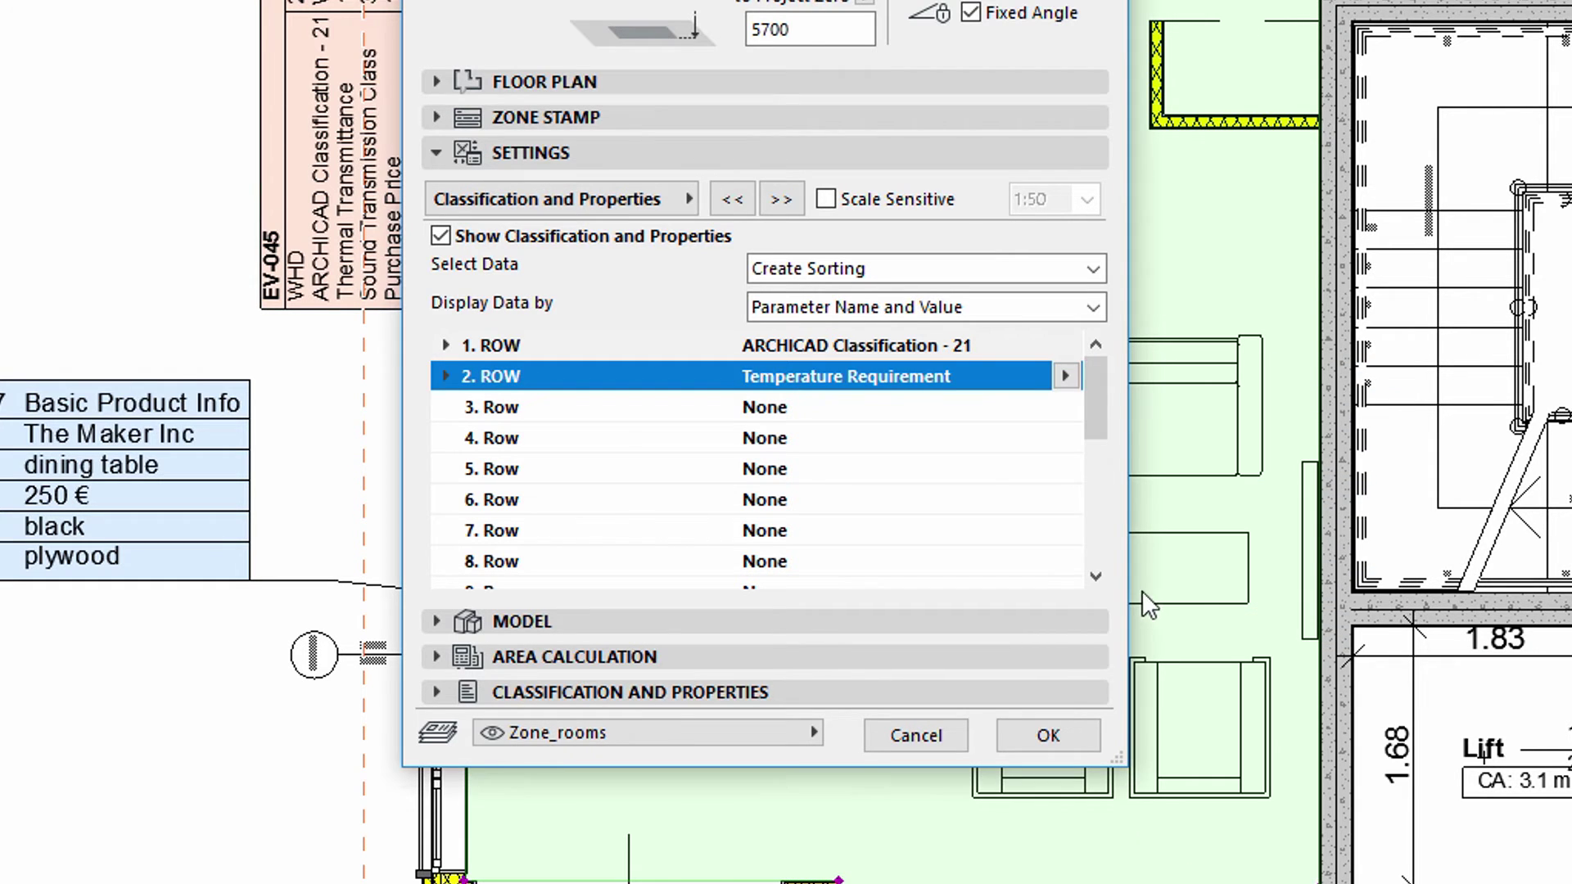
- Set rows 3–5 to Illuminance, Ventilation Rate and Noise Level Requirements
left_click(951, 410)
left_click(1066, 407)
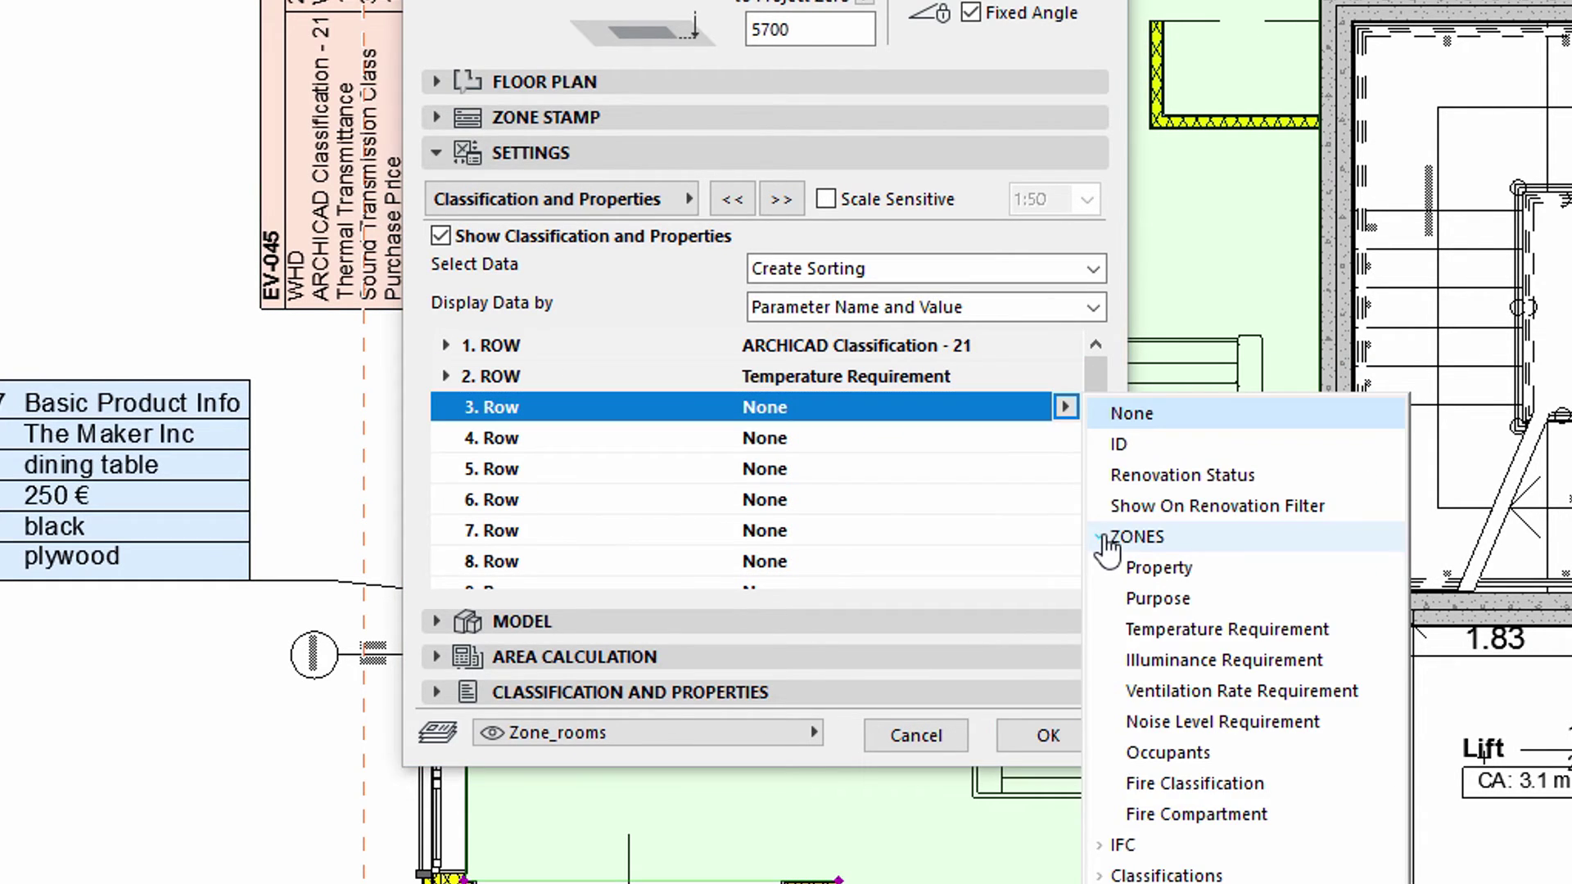
left_click(1153, 661)
left_click(922, 441)
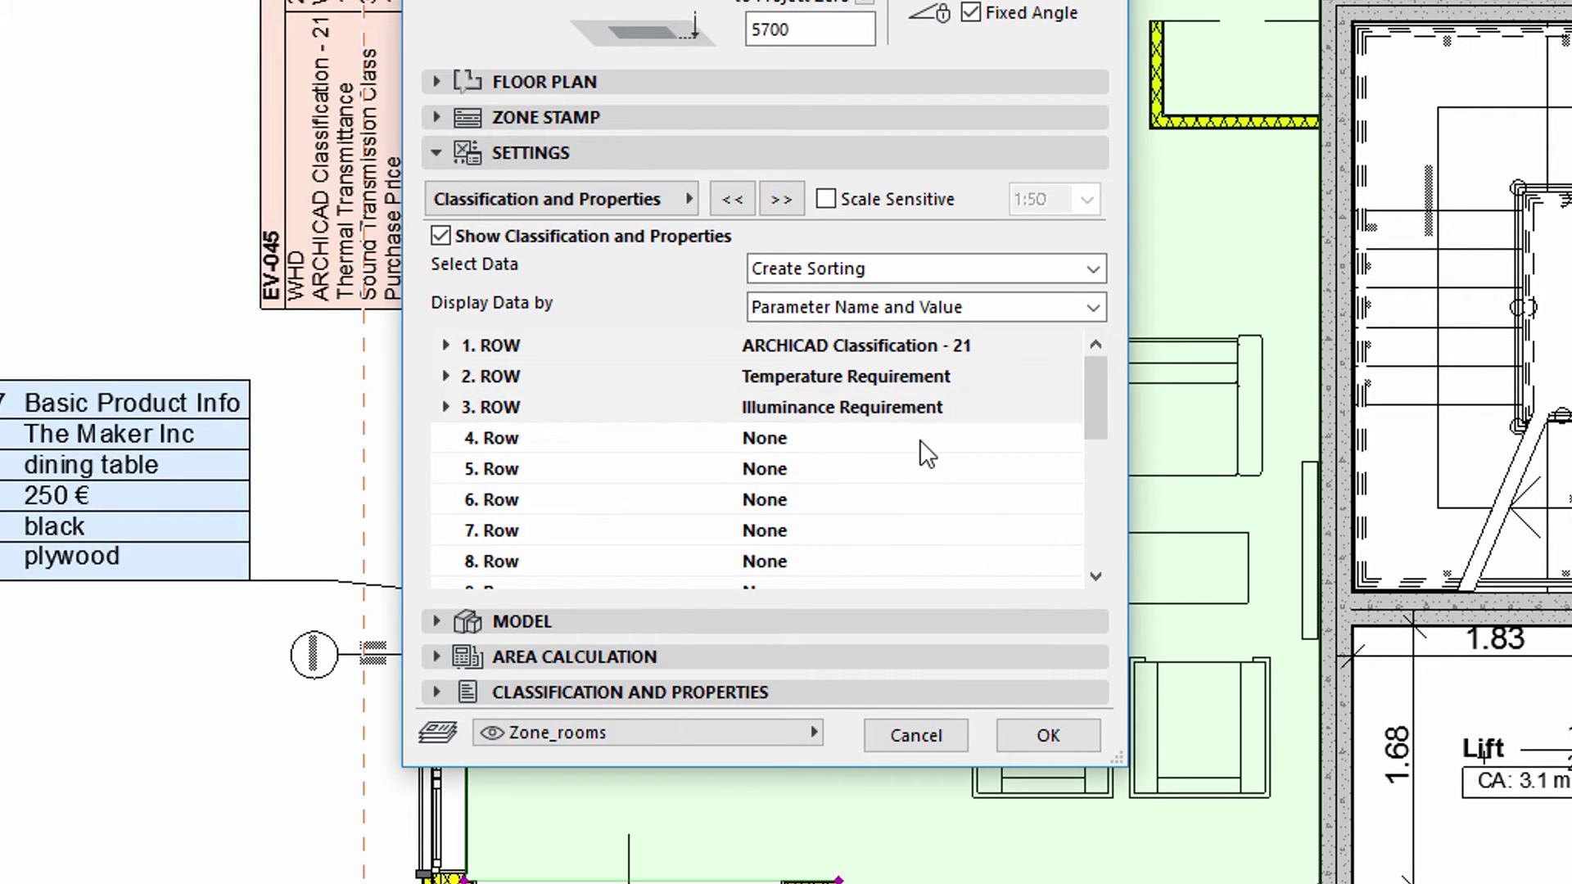
left_click(1064, 437)
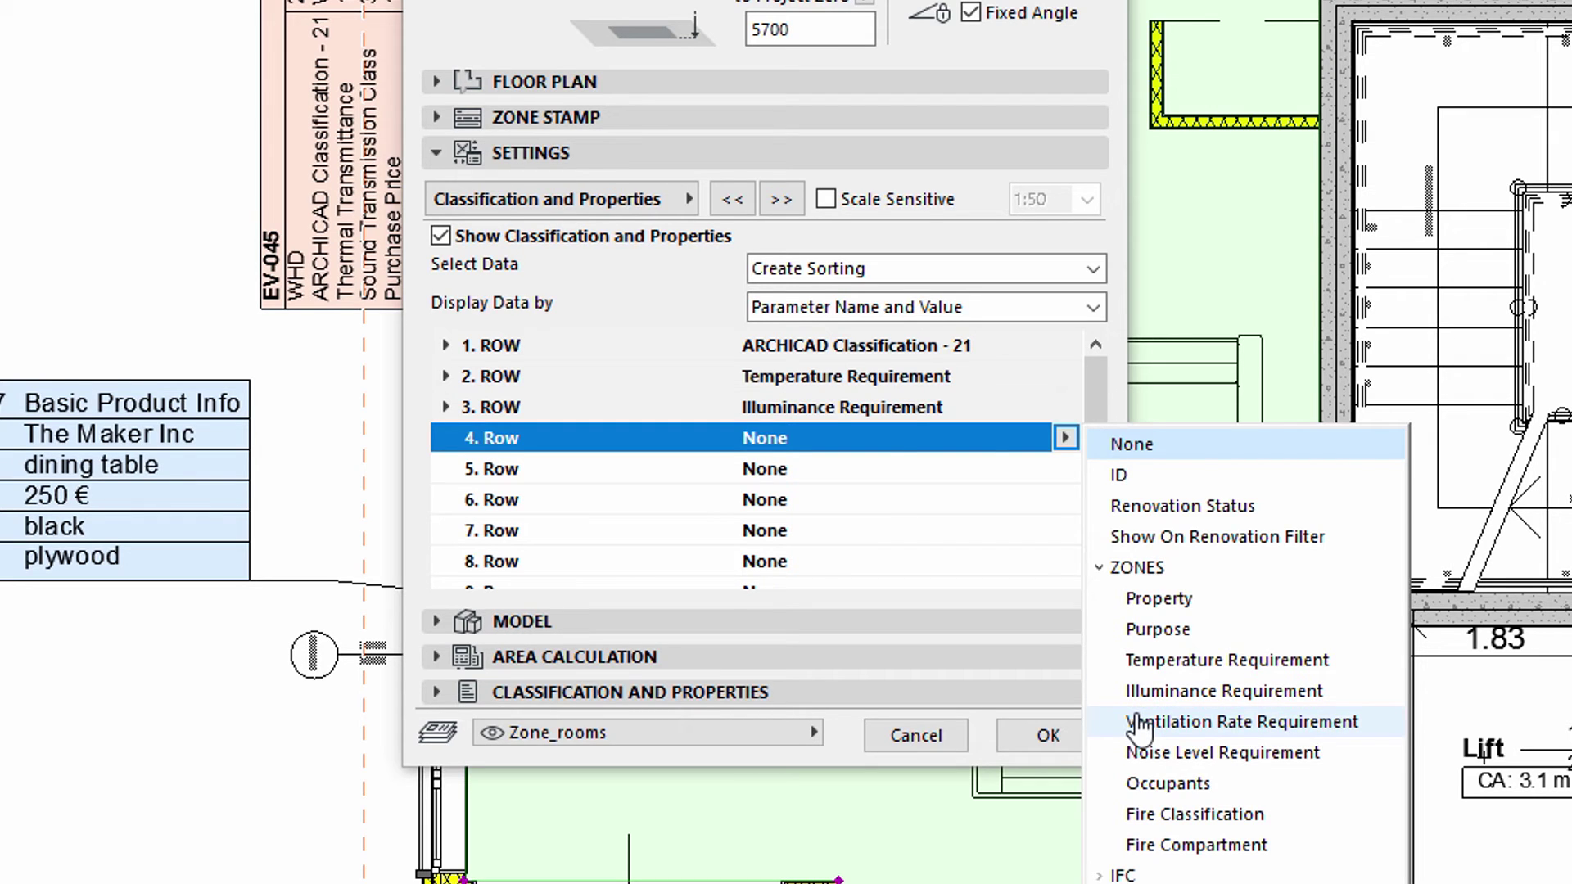
left_click(1138, 723)
left_click(975, 475)
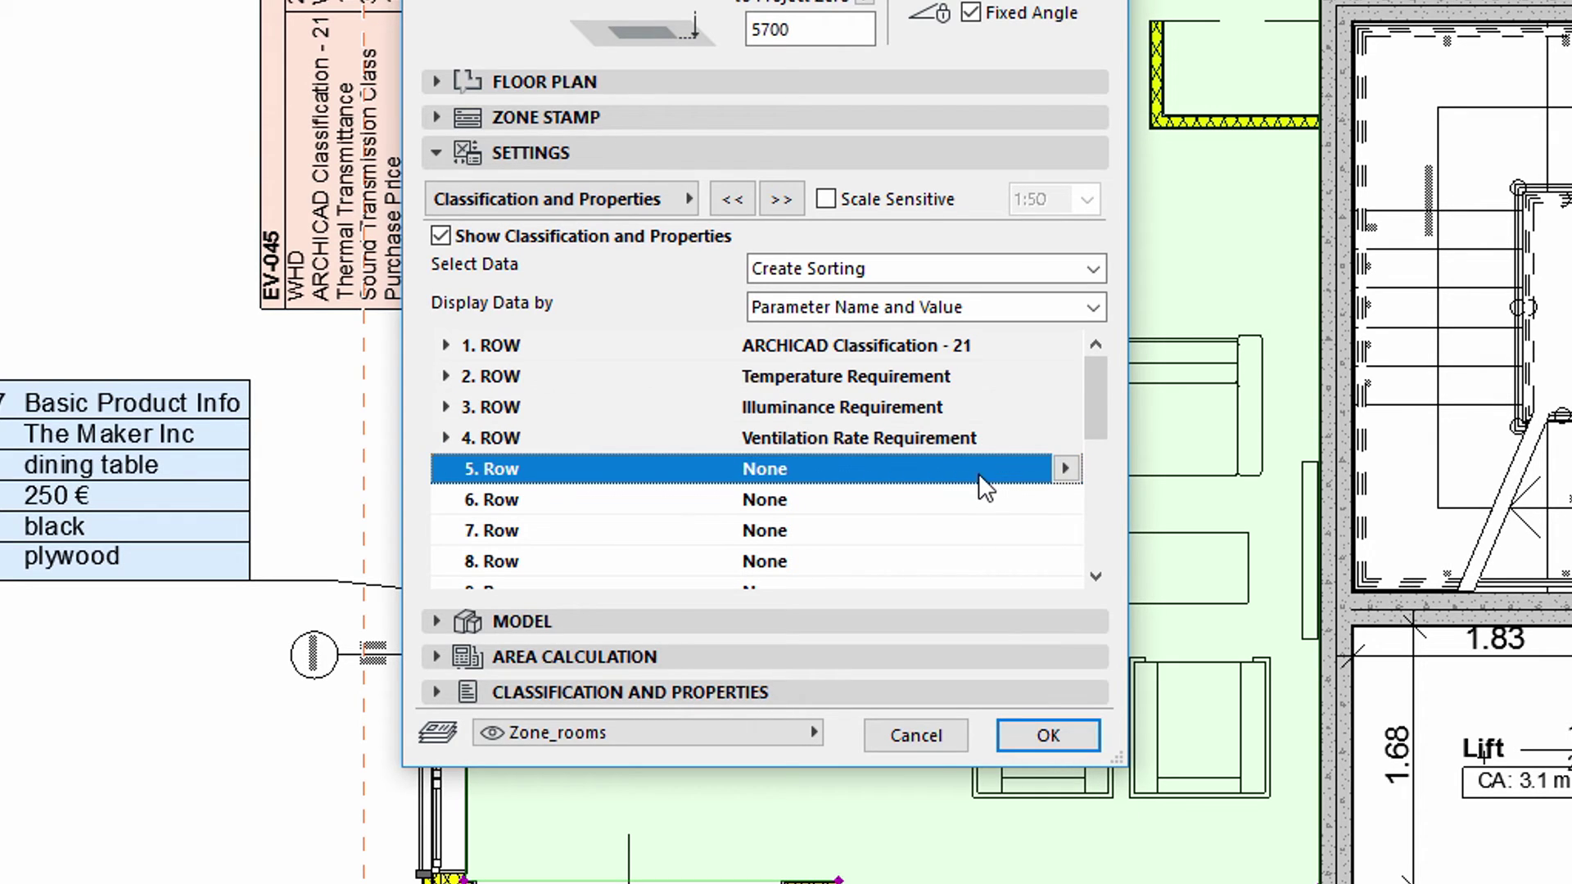
left_click(1065, 468)
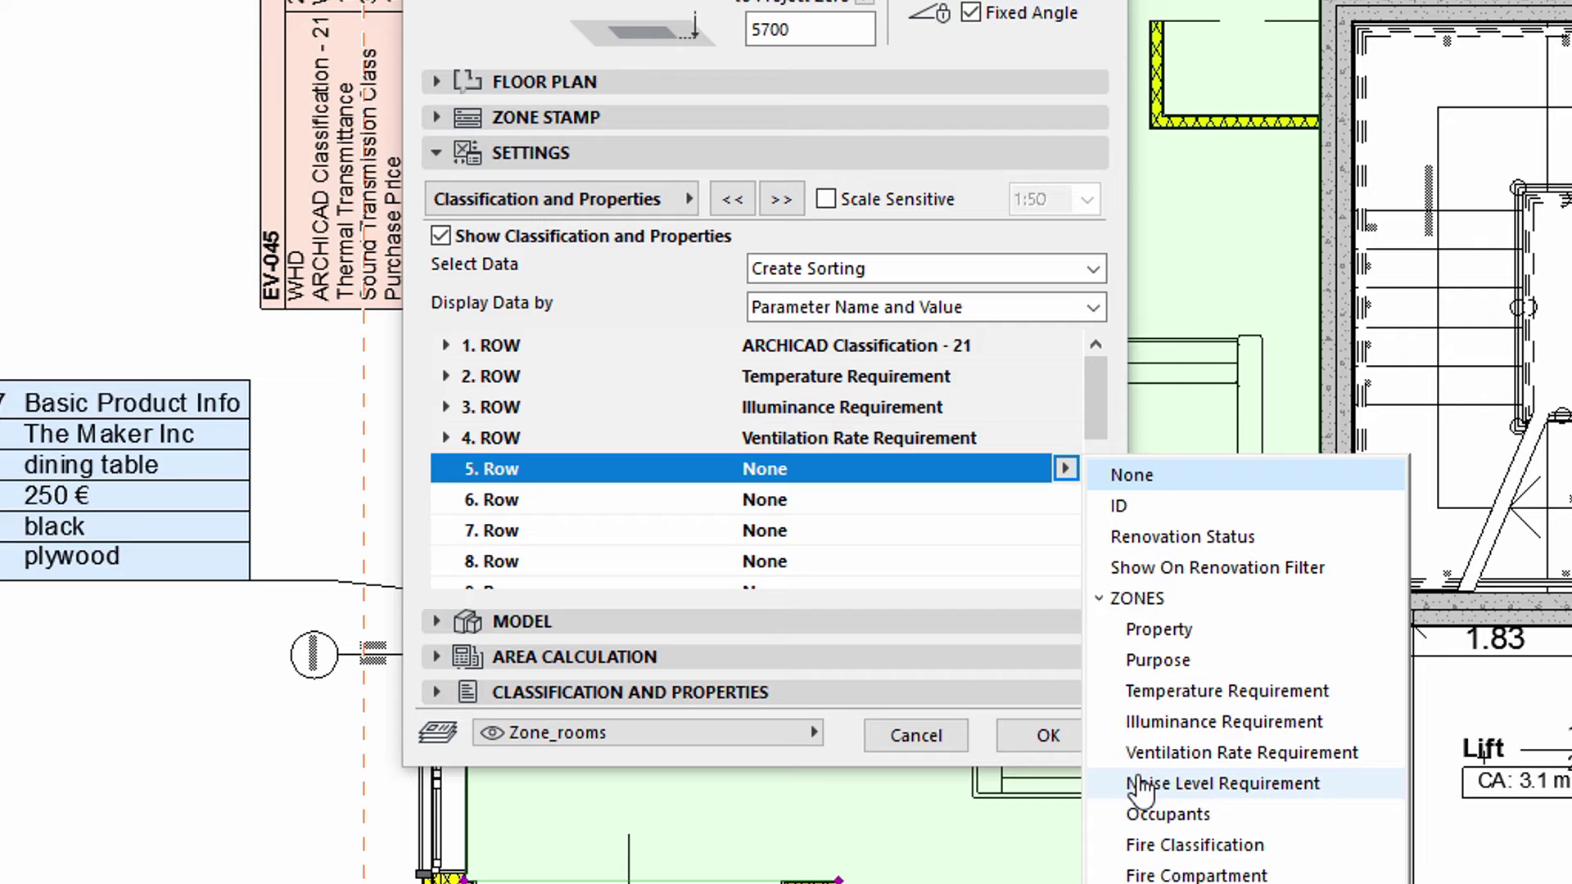
left_click(1141, 785)
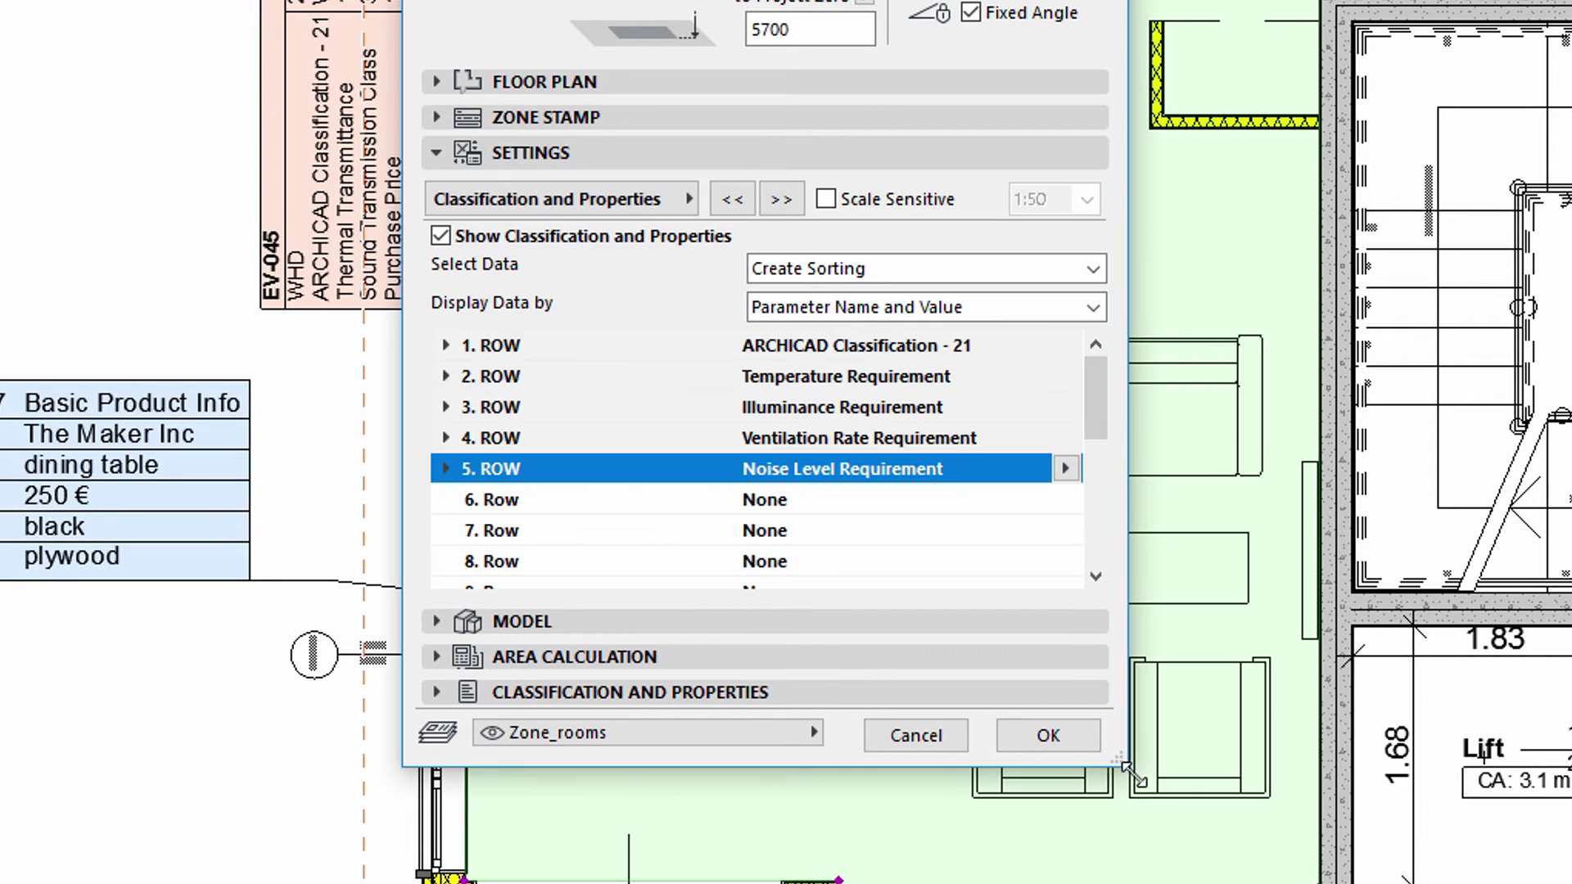
- Apply the zone settings and drag the Living room/Kitchen stamp slightly lower in the room
left_click(1049, 736)
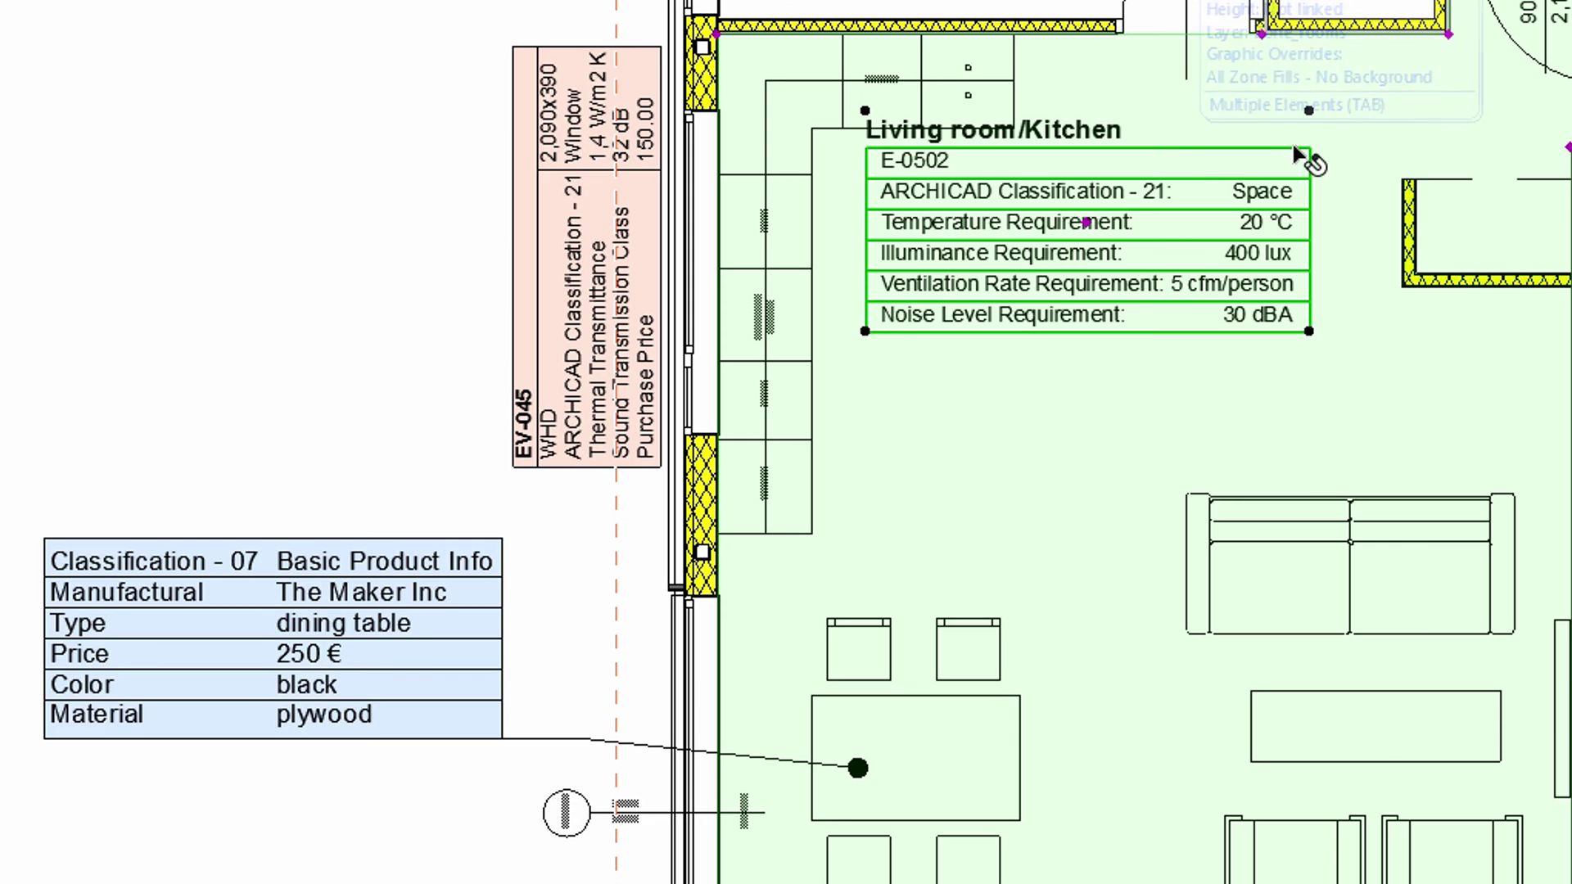
left_click(1087, 223)
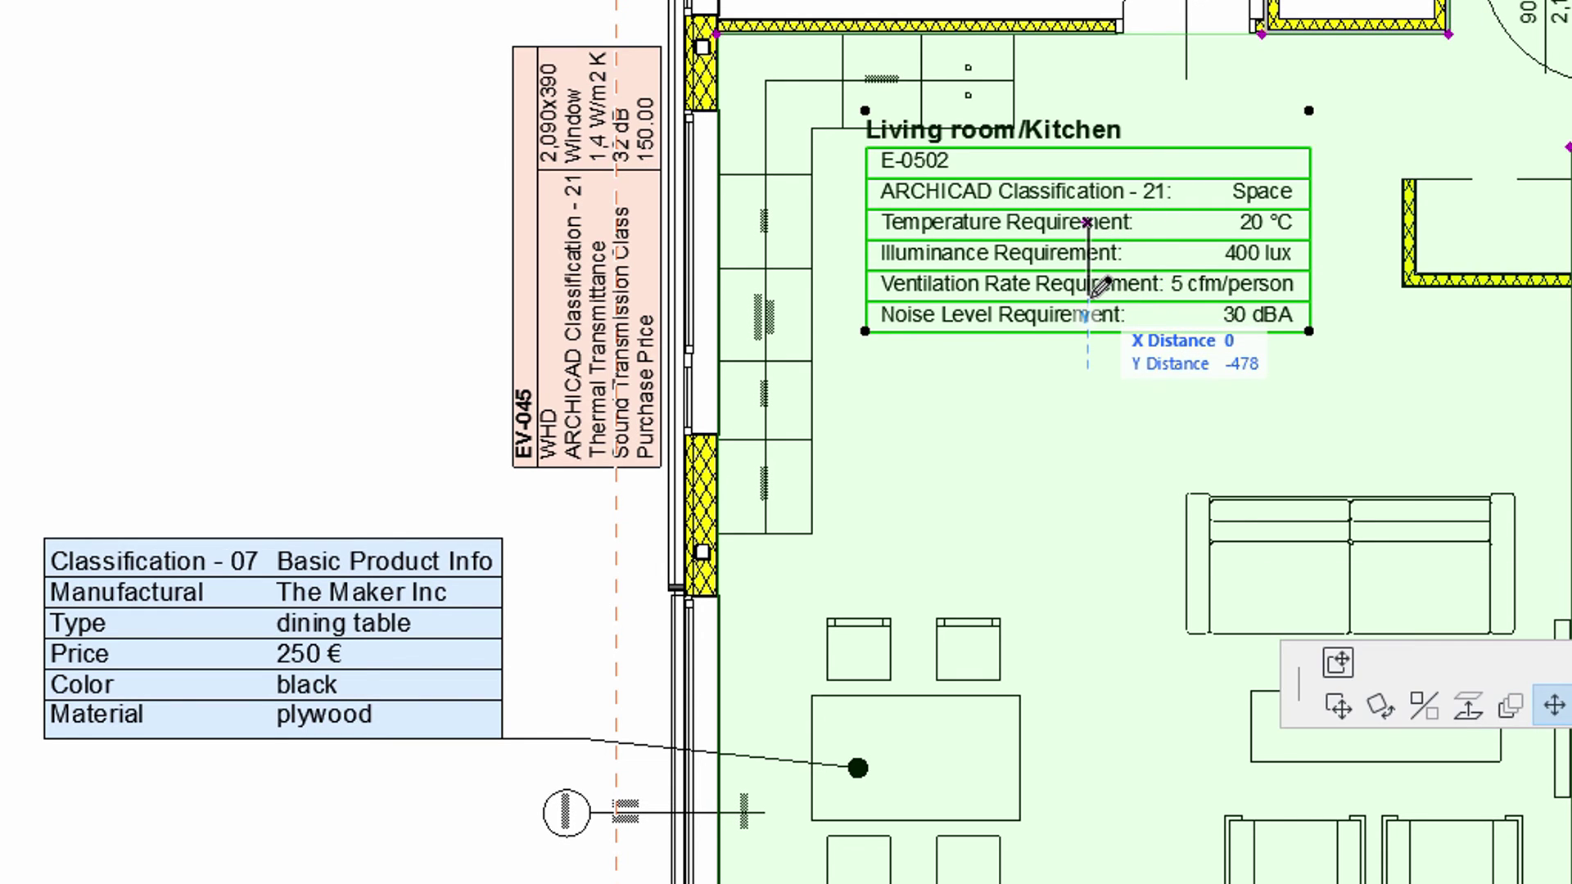
left_click(1088, 298)
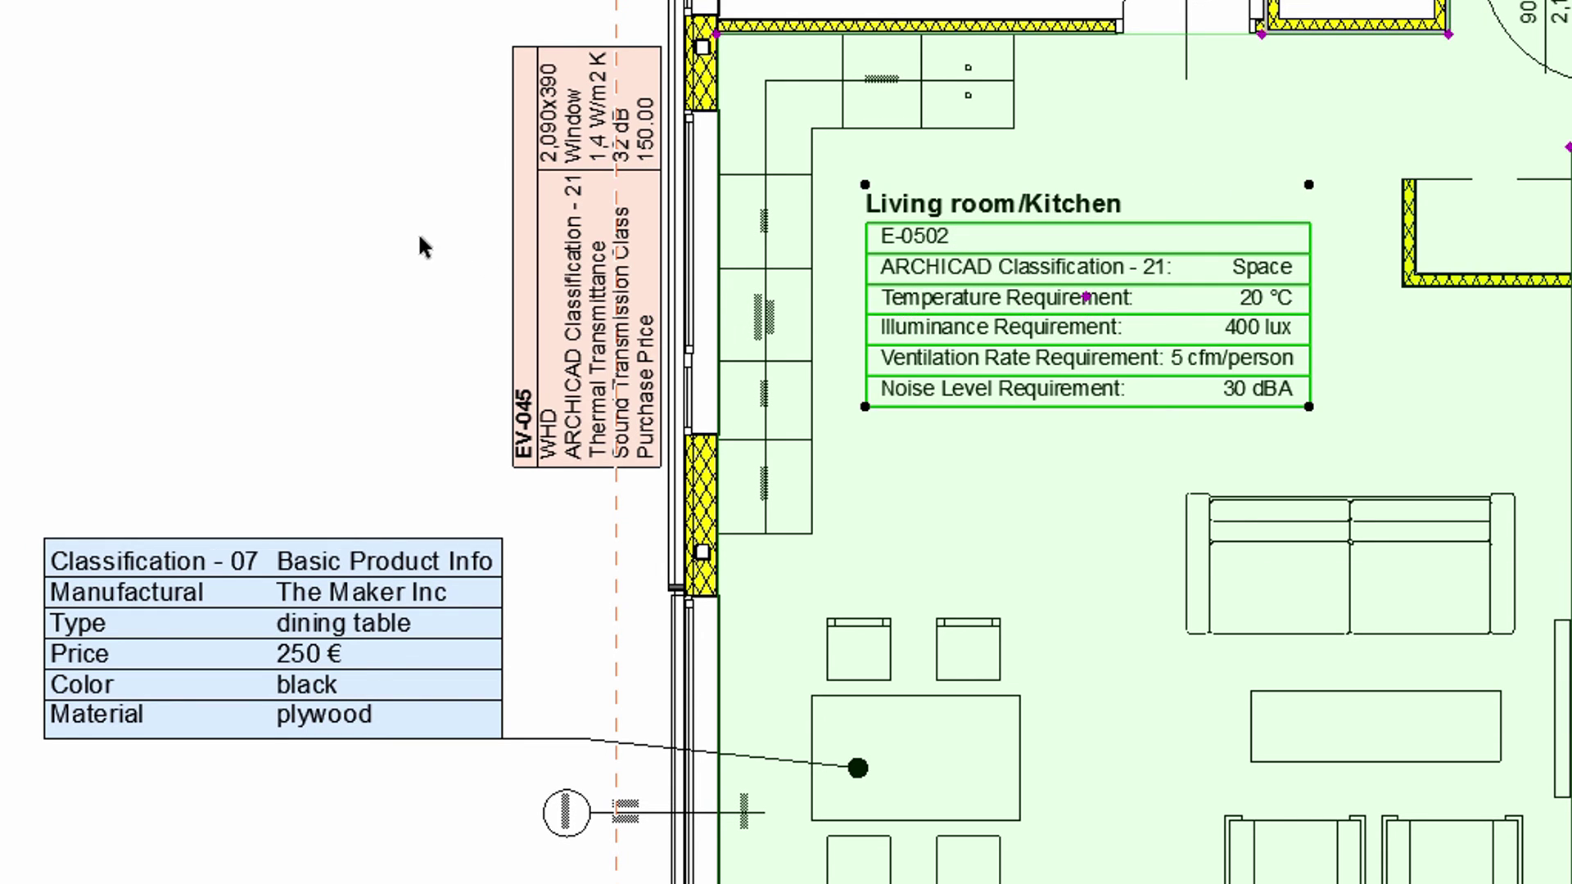